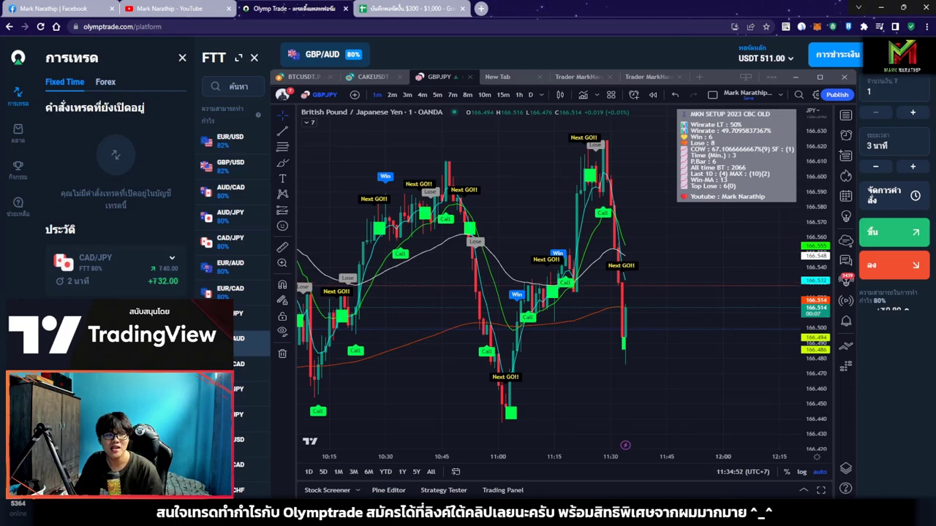
# Switch to the Olymp Trade platform and review the EUR/USD, GBP/USD, AUD/CAD, AUD/JPY and CAD/JPY charts in turn
pyautogui.hotkey('alt', 'Tab')
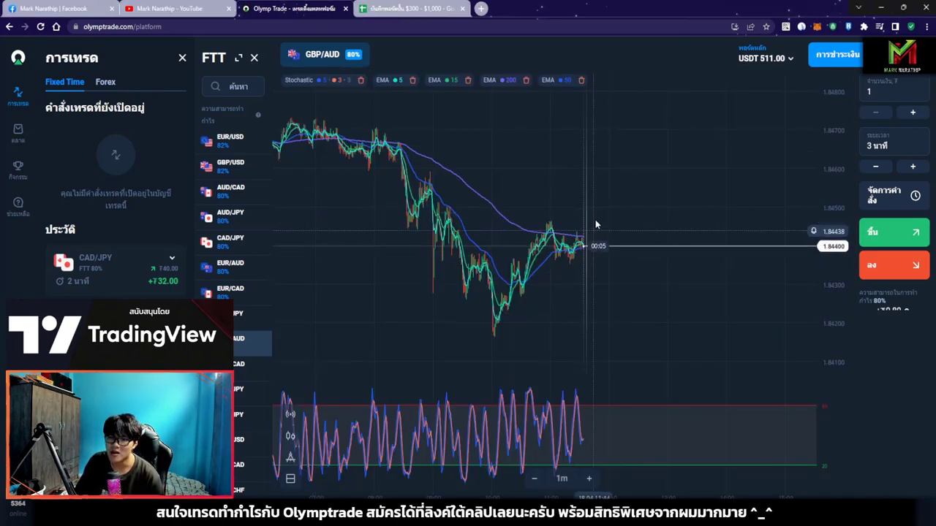
pyautogui.scroll(5, 595, 219)
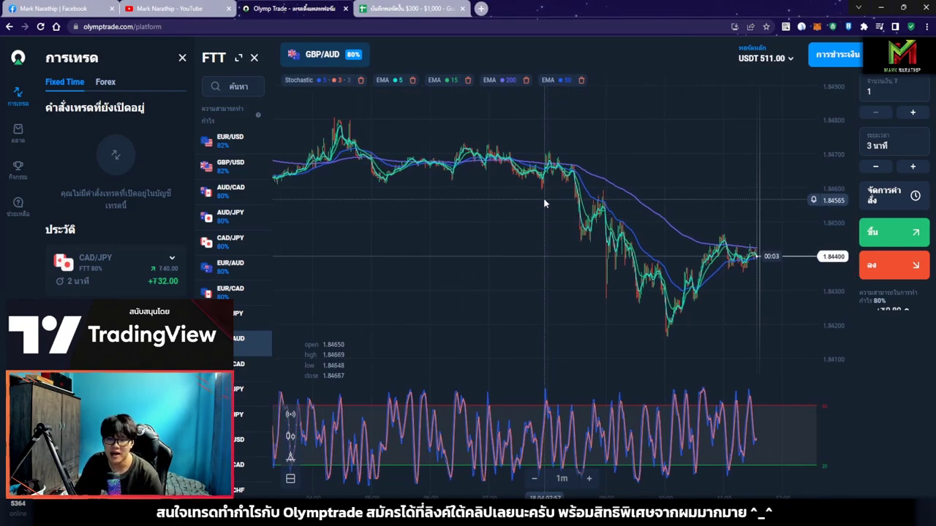
pyautogui.scroll(-1, 324, 170)
pyautogui.click(232, 141)
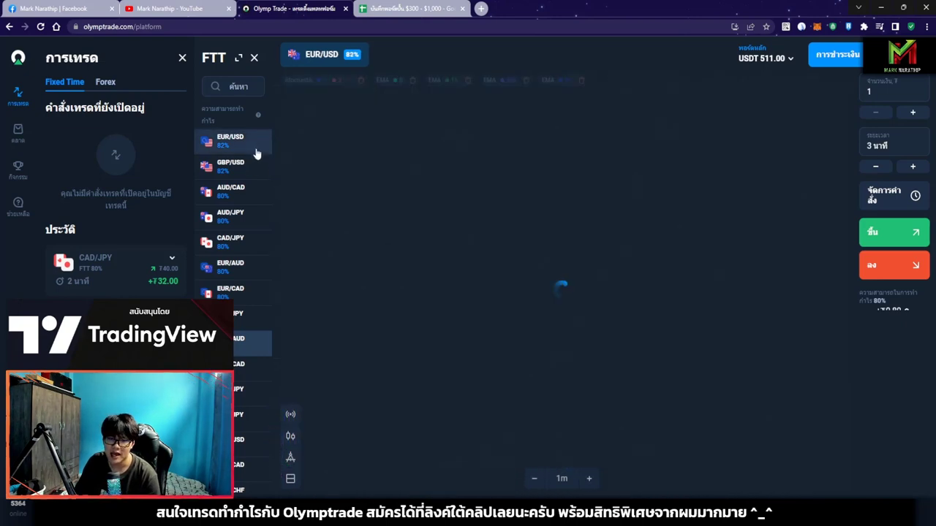
pyautogui.click(253, 166)
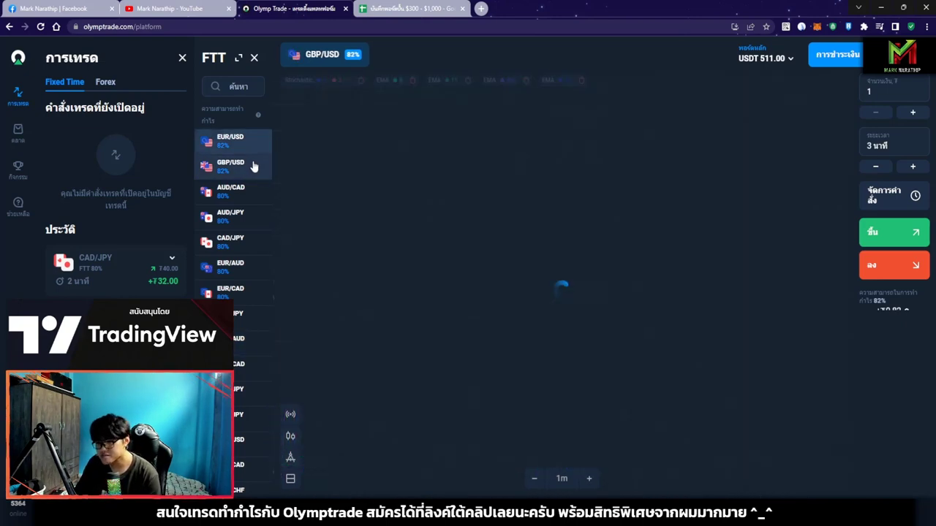
pyautogui.click(260, 190)
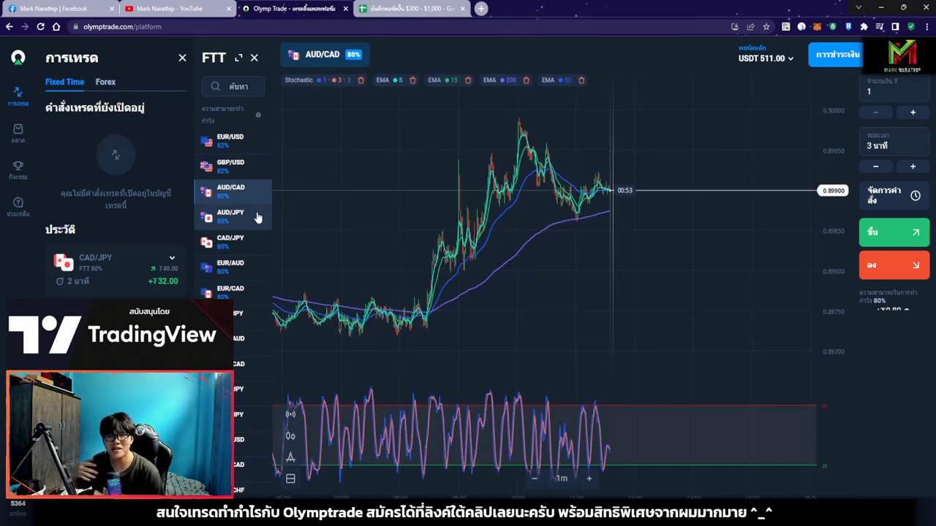
pyautogui.click(258, 215)
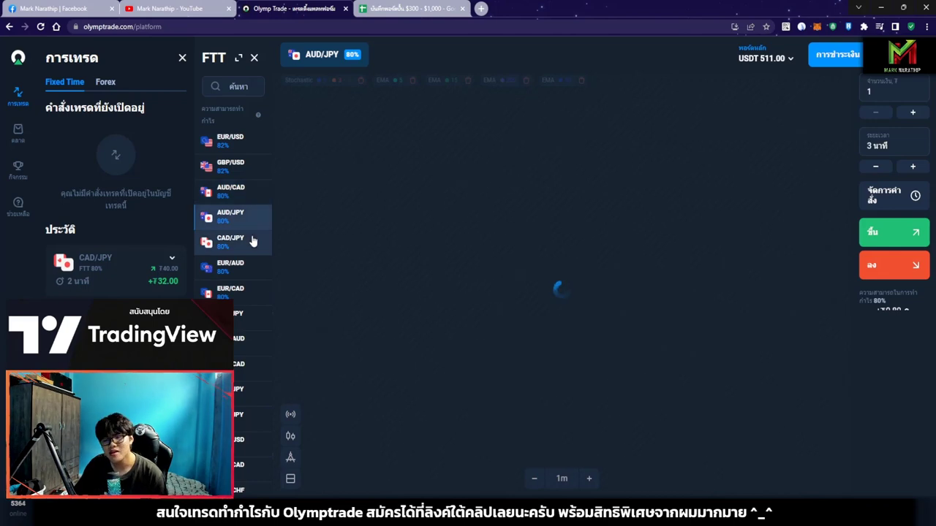
pyautogui.click(251, 240)
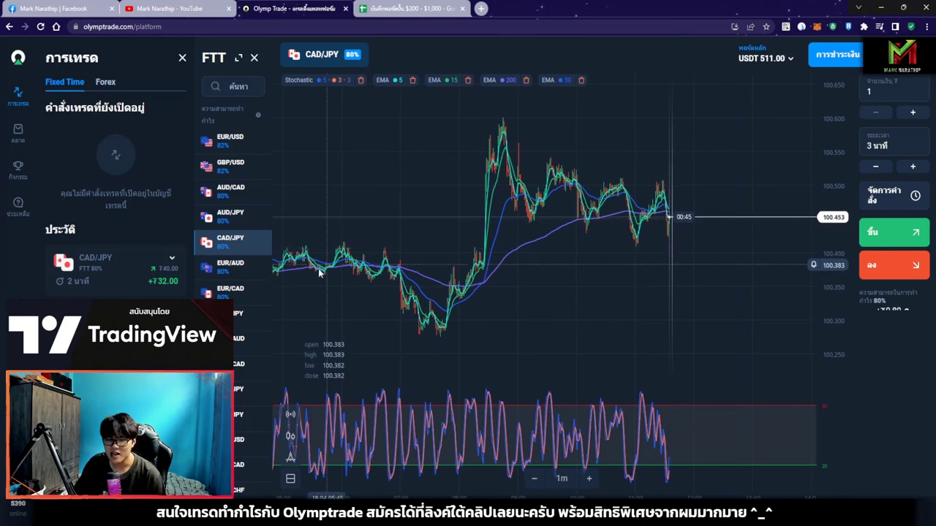
# Open the EUR/AUD chart and examine its recent price movement against the moving averages
pyautogui.click(246, 267)
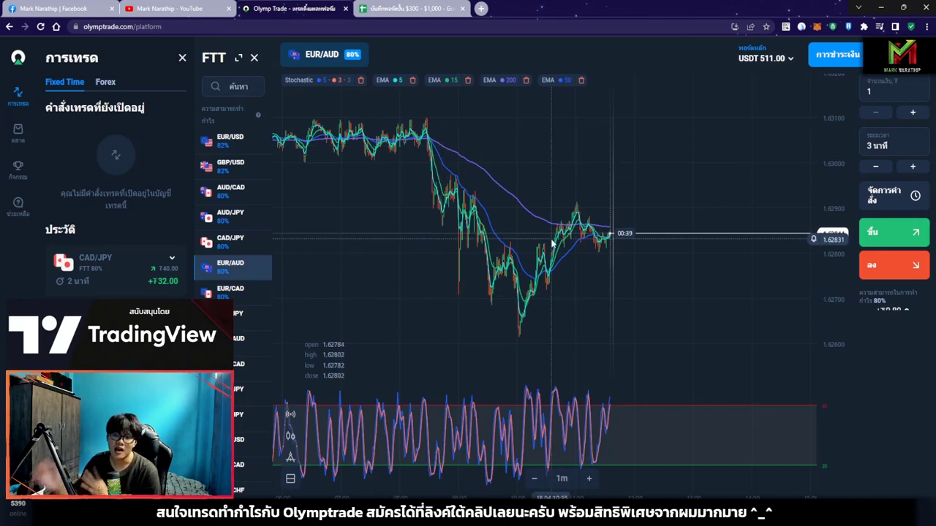
pyautogui.moveTo(553, 245); pyautogui.dragTo(601, 225)
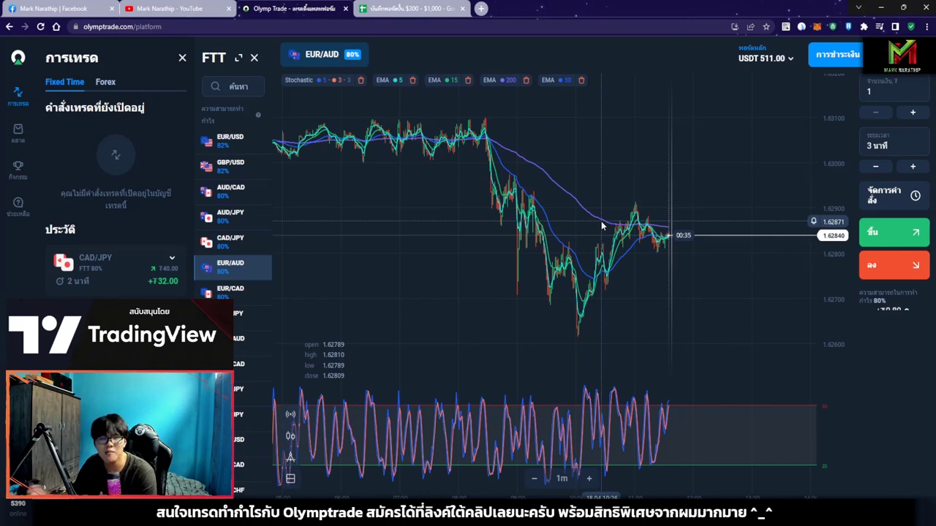
pyautogui.moveTo(687, 228); pyautogui.dragTo(573, 249)
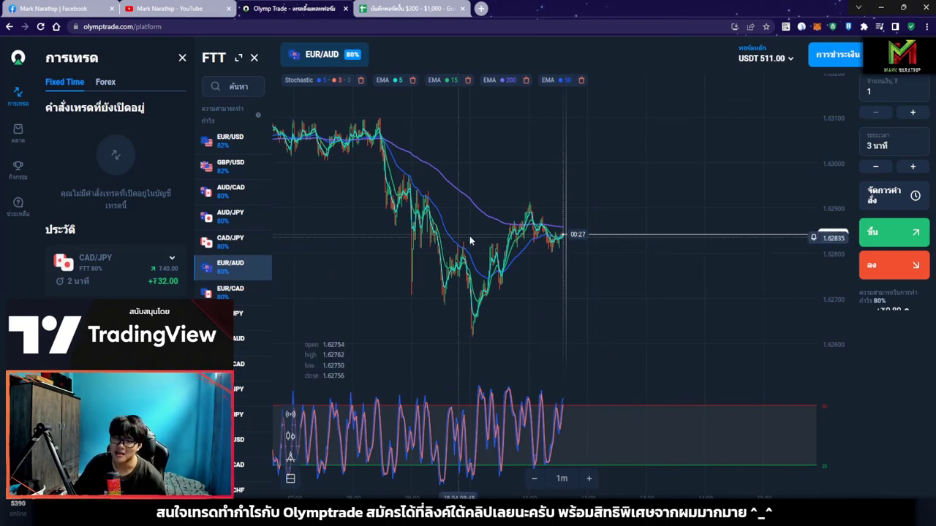
pyautogui.moveTo(527, 201); pyautogui.dragTo(540, 196)
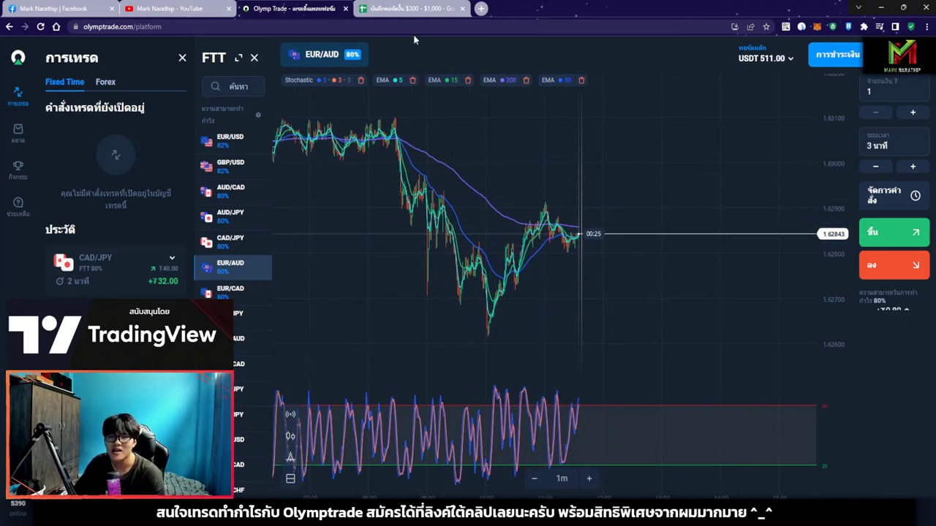
# Switch to the trading log spreadsheet and check the amount for trade 13 and the win-rate cell
pyautogui.click(413, 9)
pyautogui.scroll(-3, 522, 272)
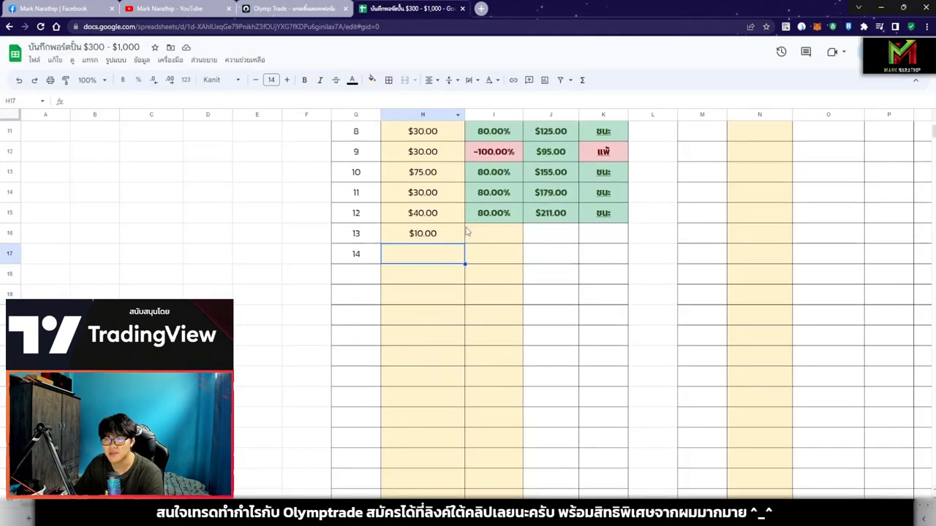
pyautogui.click(451, 232)
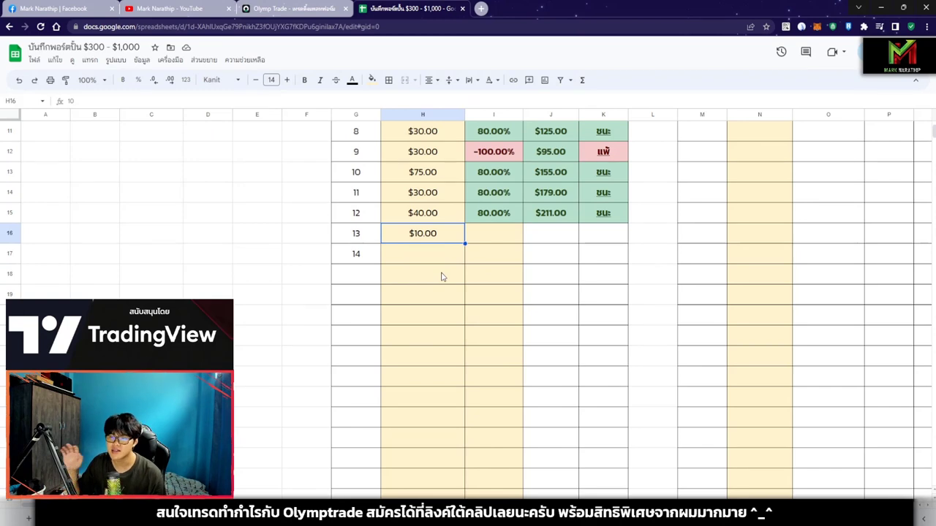
pyautogui.scroll(4, 442, 276)
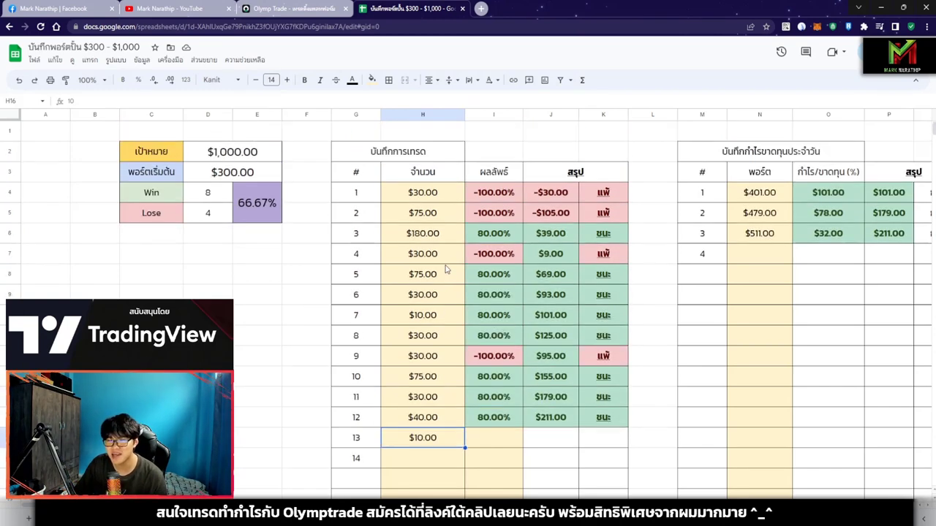
pyautogui.click(258, 208)
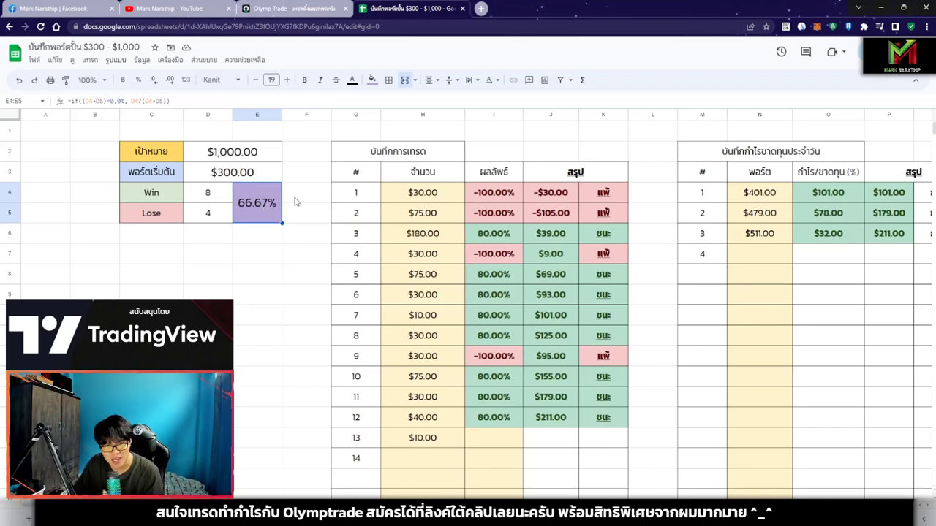
pyautogui.scroll(-2, 440, 241)
pyautogui.scroll(-1, 440, 242)
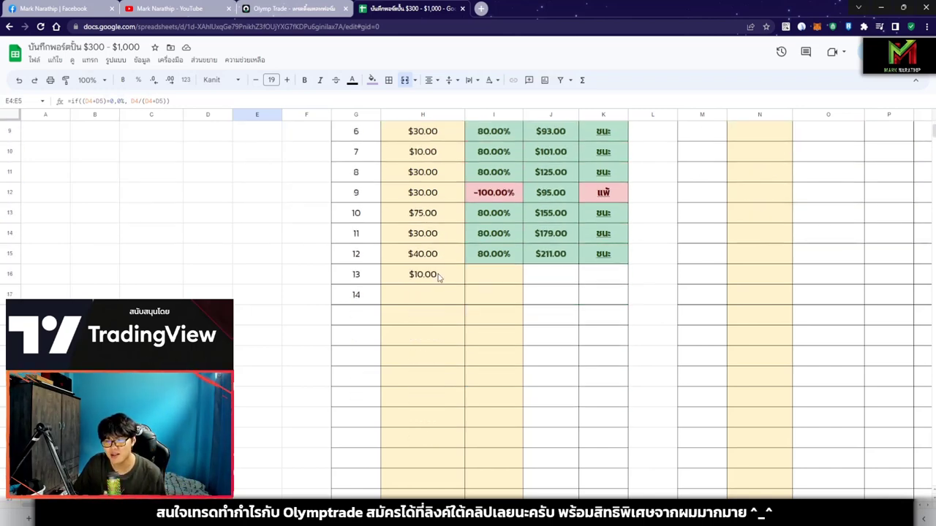
# Copy the $10.00 amount of trade 13 into the amount cells of trades 14 and 15
pyautogui.click(441, 276)
pyautogui.scroll(-1, 447, 263)
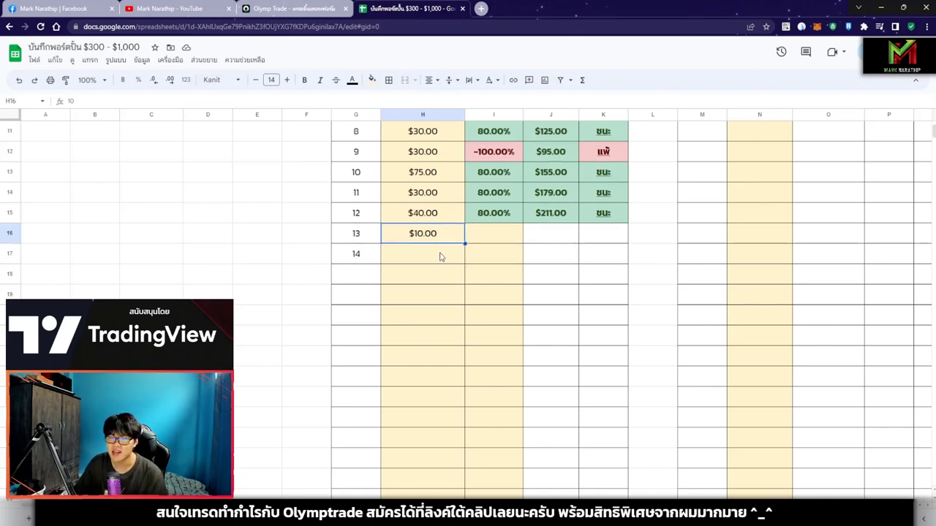
pyautogui.hotkey('ctrl', 'c')
pyautogui.moveTo(436, 257); pyautogui.dragTo(430, 285)
pyautogui.hotkey('ctrl', 'v')
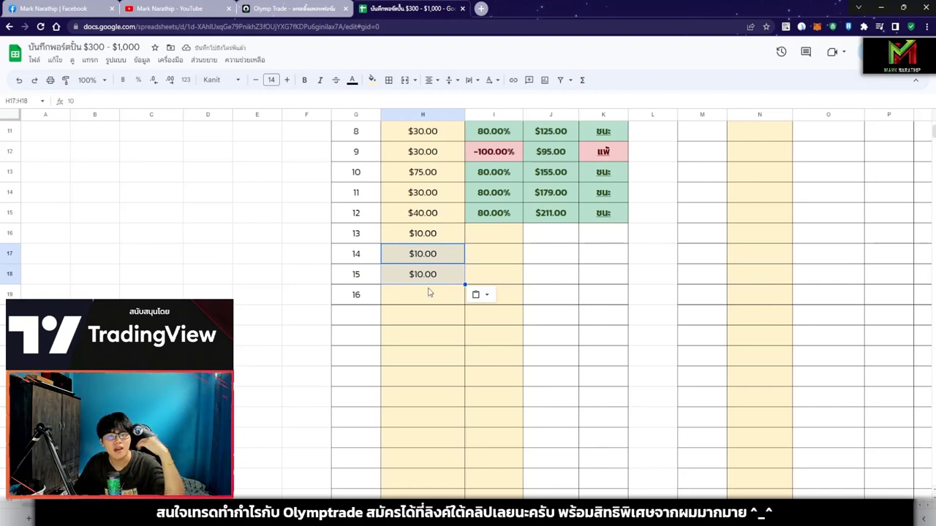
# Copy the -100% result of trade 9 into the result cells of trades 13 to 15
pyautogui.click(483, 240)
pyautogui.click(493, 151)
pyautogui.hotkey('ctrl', 'c')
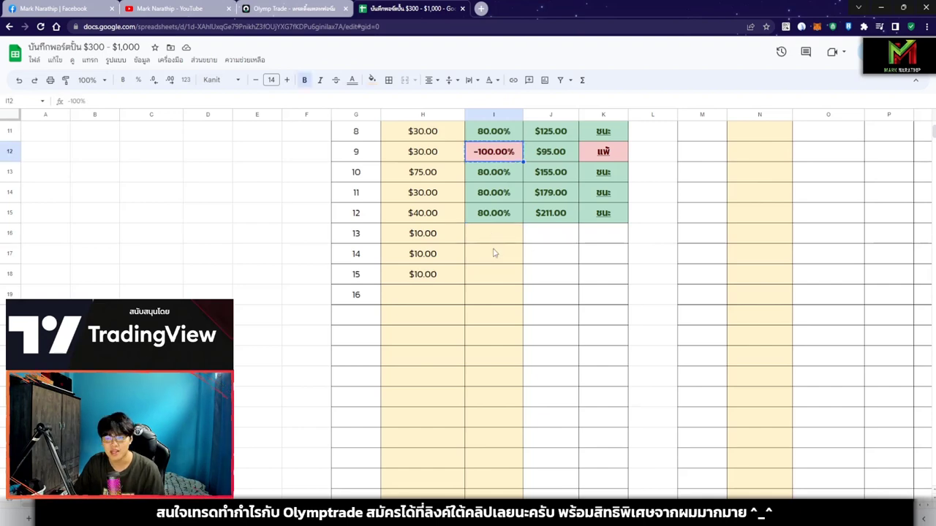
pyautogui.moveTo(494, 238); pyautogui.dragTo(491, 275)
pyautogui.hotkey('ctrl', 'v')
# Examine how the three simulated losses affect the running total, the amounts of trades 13 to 15 and the win rate
pyautogui.click(553, 278)
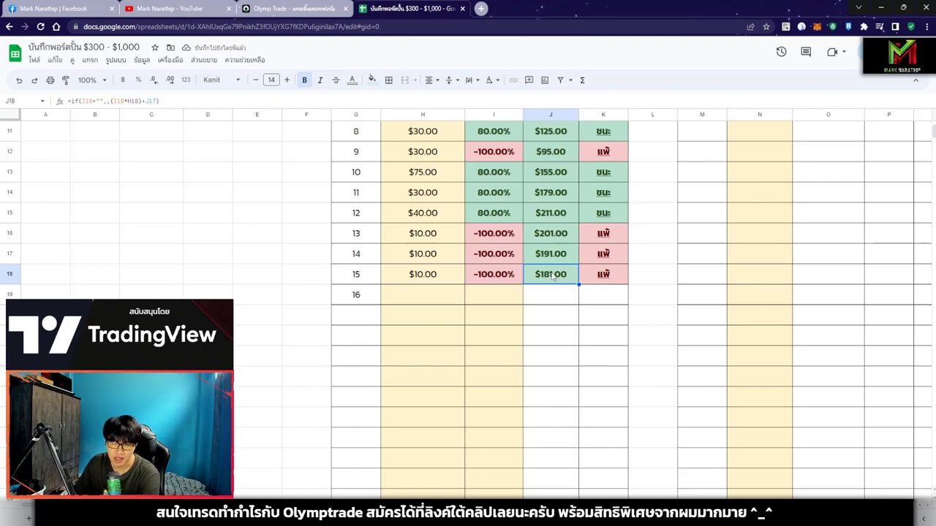
pyautogui.click(442, 240)
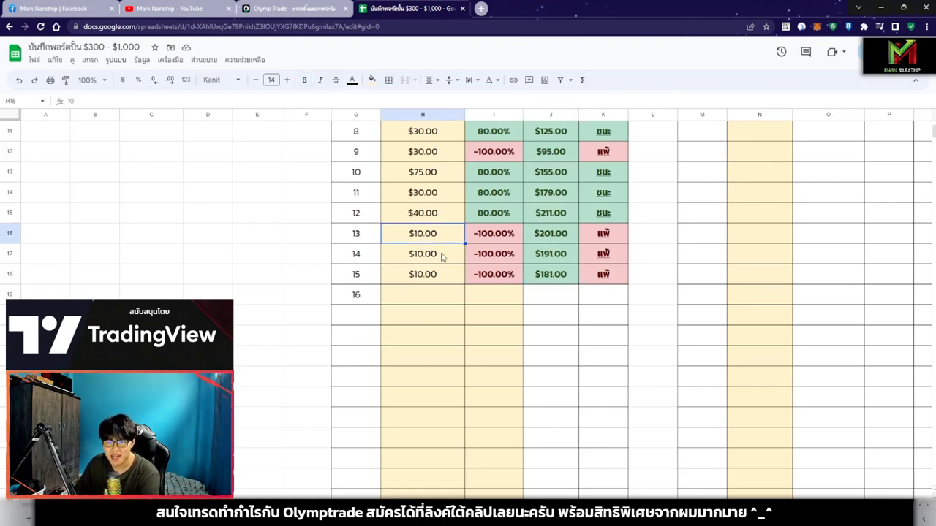
pyautogui.click(444, 259)
pyautogui.click(445, 277)
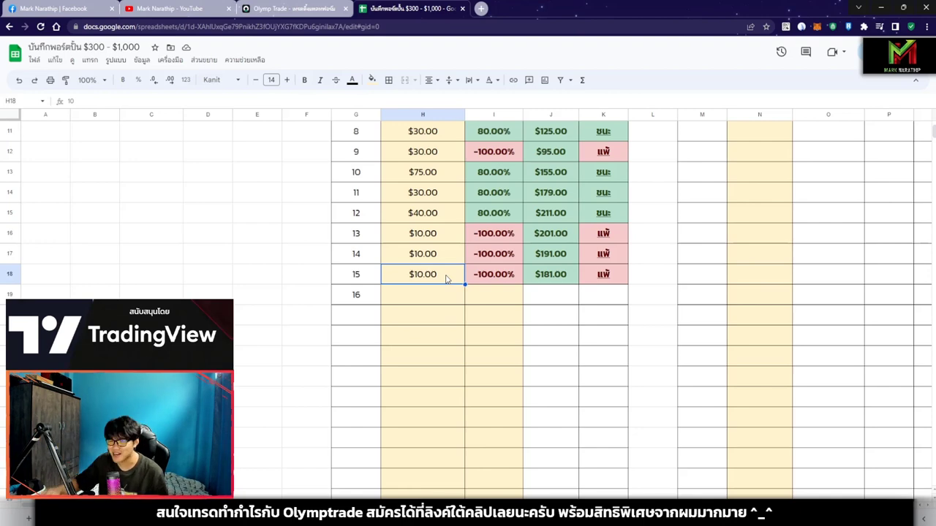
pyautogui.scroll(4, 446, 279)
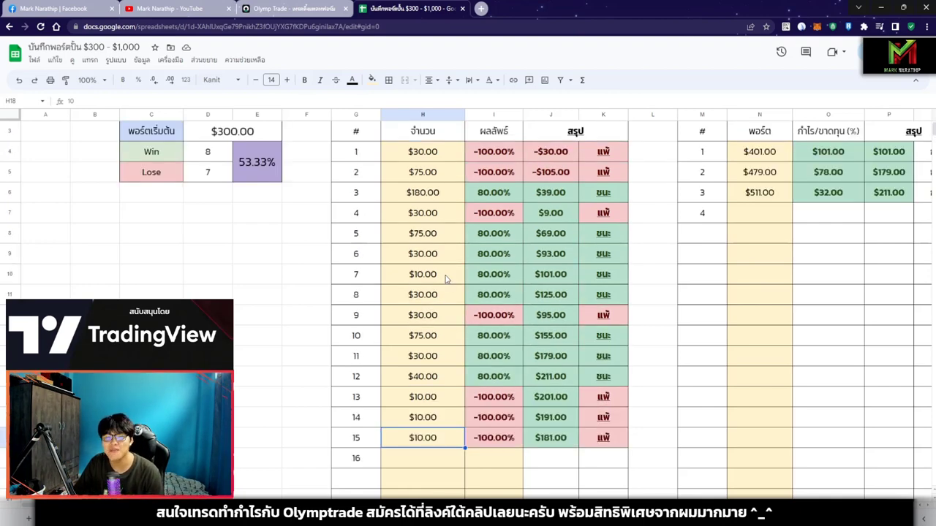
pyautogui.scroll(-3, 512, 296)
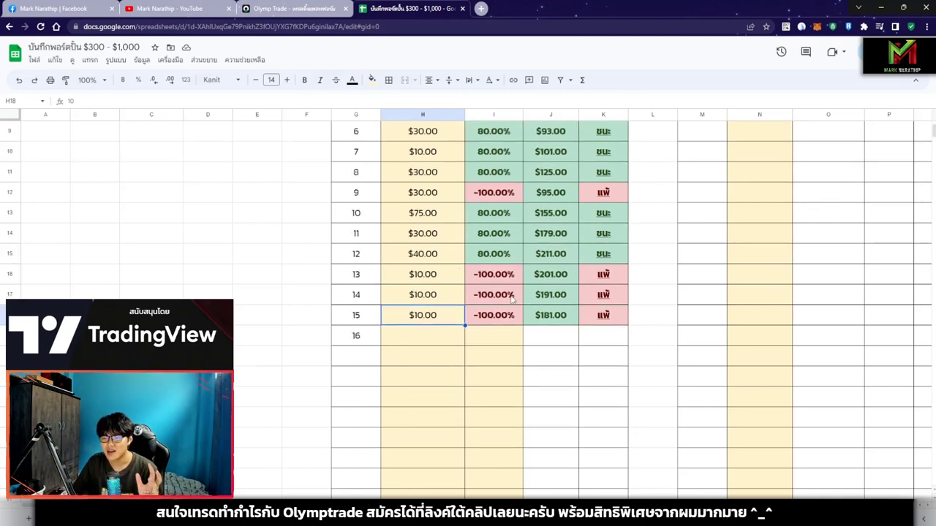
pyautogui.click(508, 300)
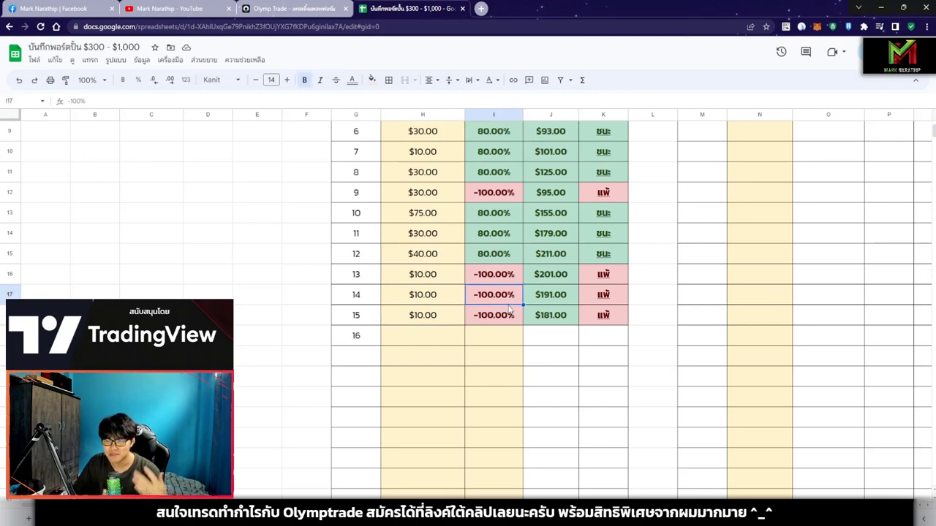
pyautogui.click(460, 338)
pyautogui.scroll(3, 527, 337)
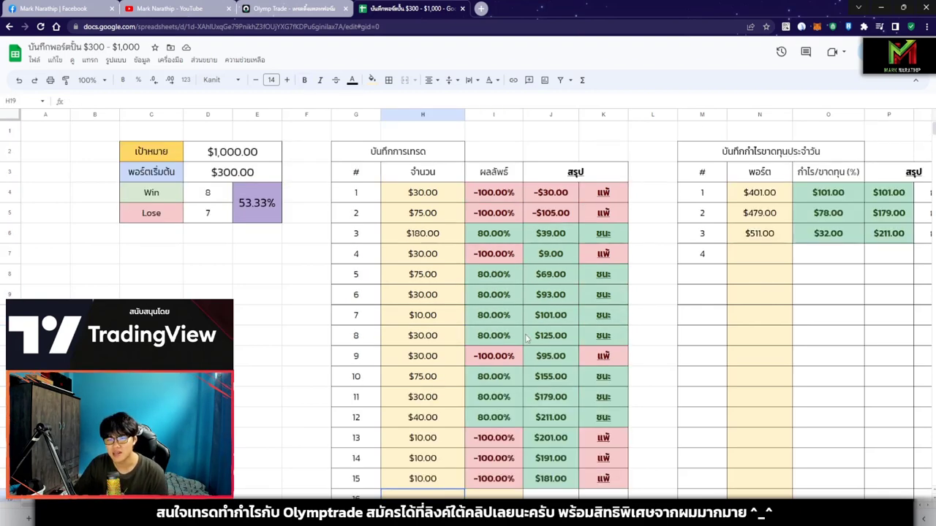
# Clear the simulated results of trades 13 to 15
pyautogui.scroll(-2, 482, 314)
pyautogui.moveTo(503, 400); pyautogui.dragTo(502, 361)
pyautogui.press('Delete')
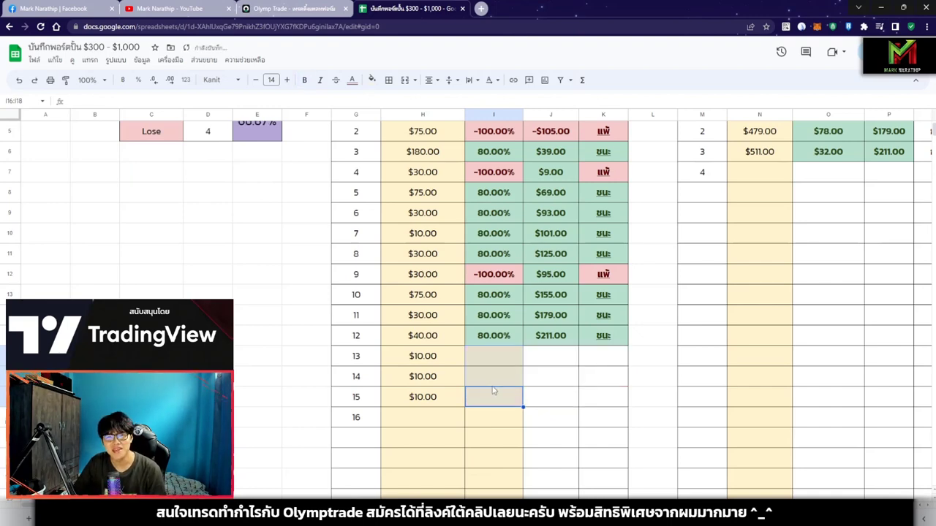
pyautogui.scroll(-3, 492, 377)
pyautogui.click(482, 337)
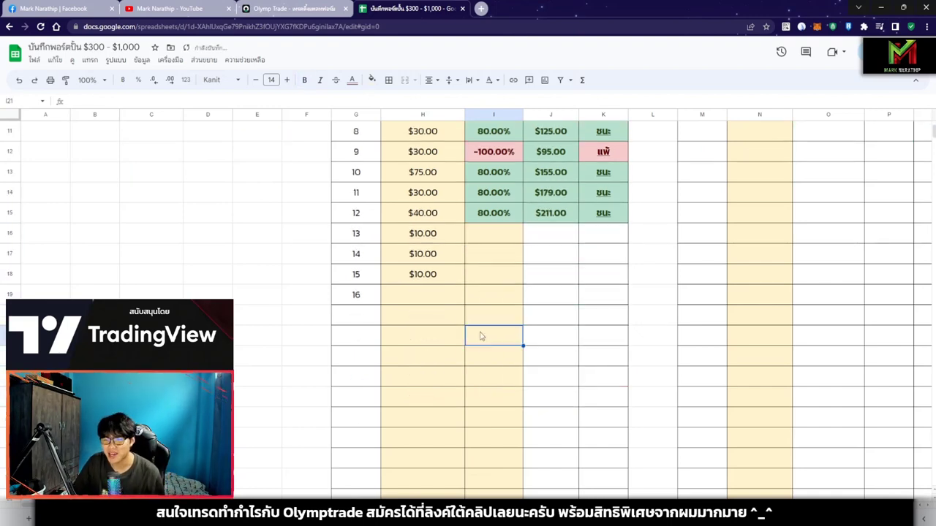
# Go through the planned amount cells of trades 13 to 16 one by one
pyautogui.click(448, 238)
pyautogui.click(445, 256)
pyautogui.click(447, 276)
pyautogui.click(449, 295)
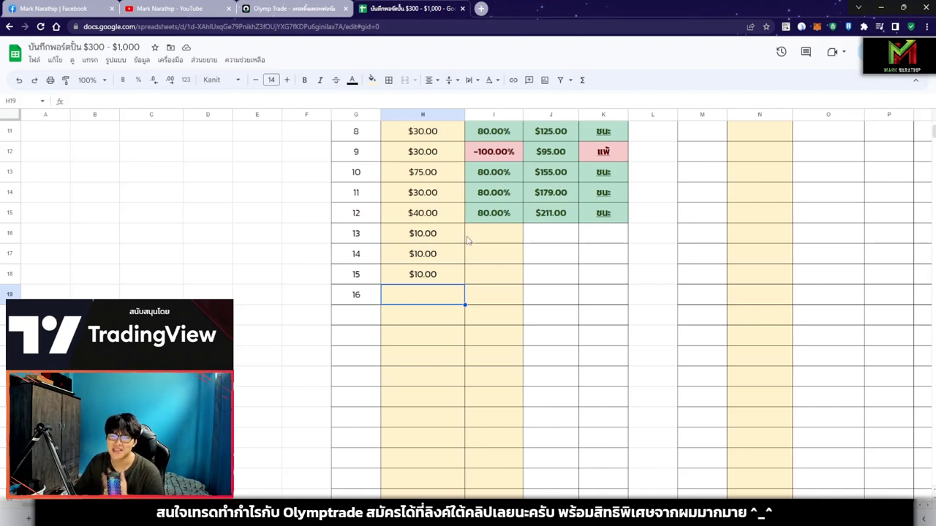
pyautogui.click(432, 248)
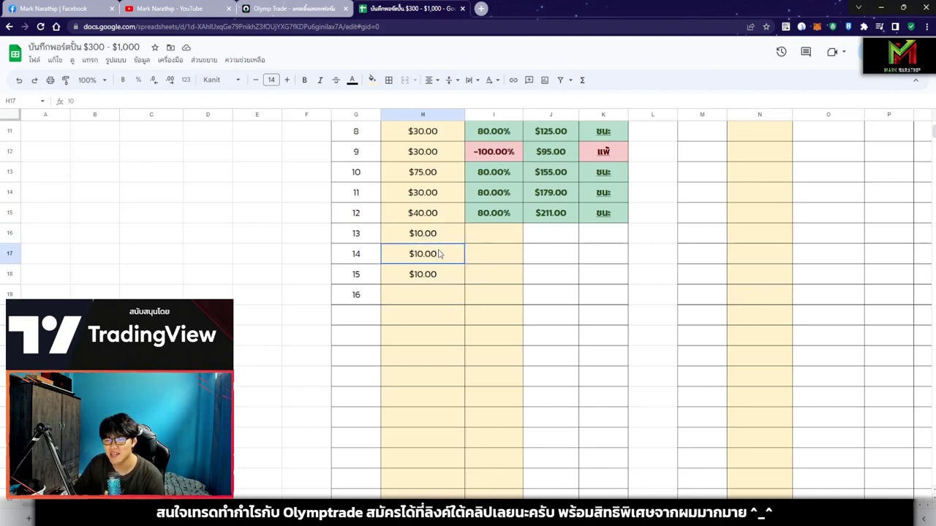
pyautogui.click(437, 278)
pyautogui.click(430, 303)
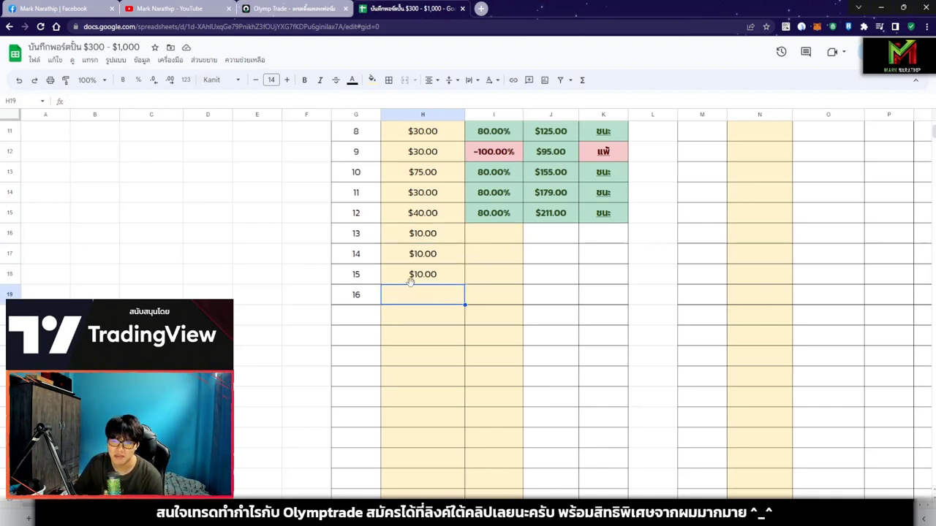
# Switch back to Olymp Trade and the TradingView window, and inspect the latest one-minute GBP/USD candles and signals up close
pyautogui.click(292, 8)
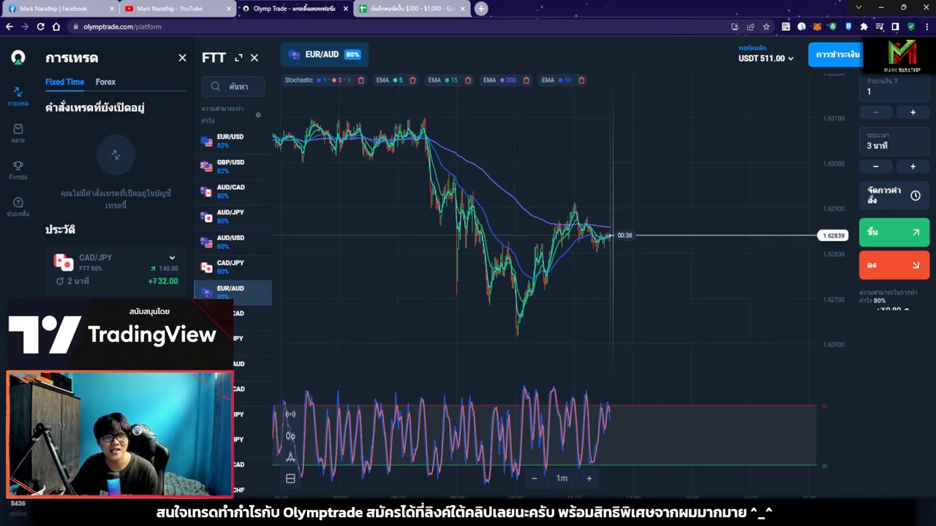
pyautogui.hotkey('alt', 'Tab')
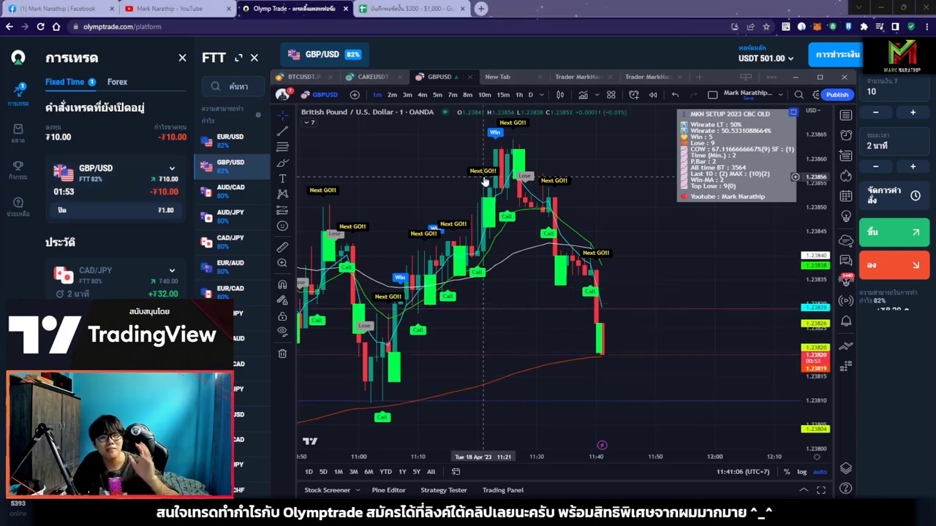
pyautogui.scroll(-2, 658, 303)
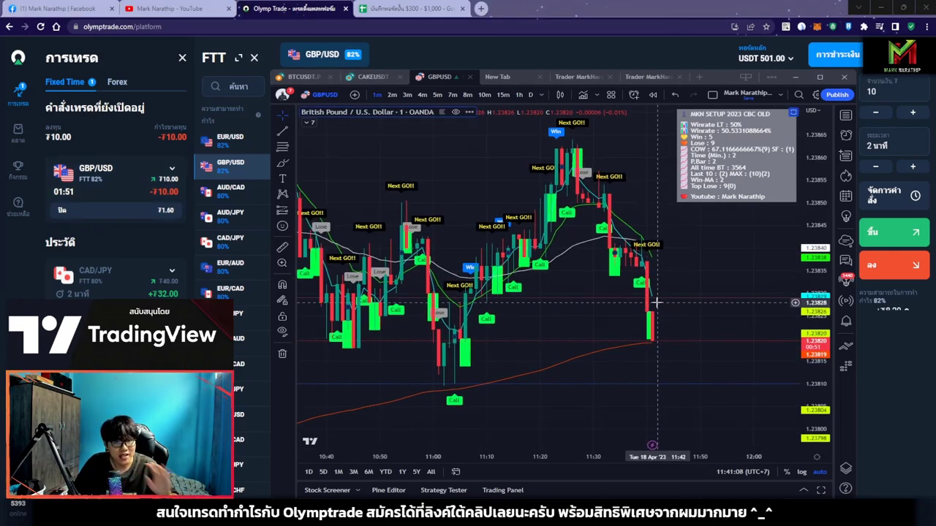
pyautogui.scroll(5, 658, 303)
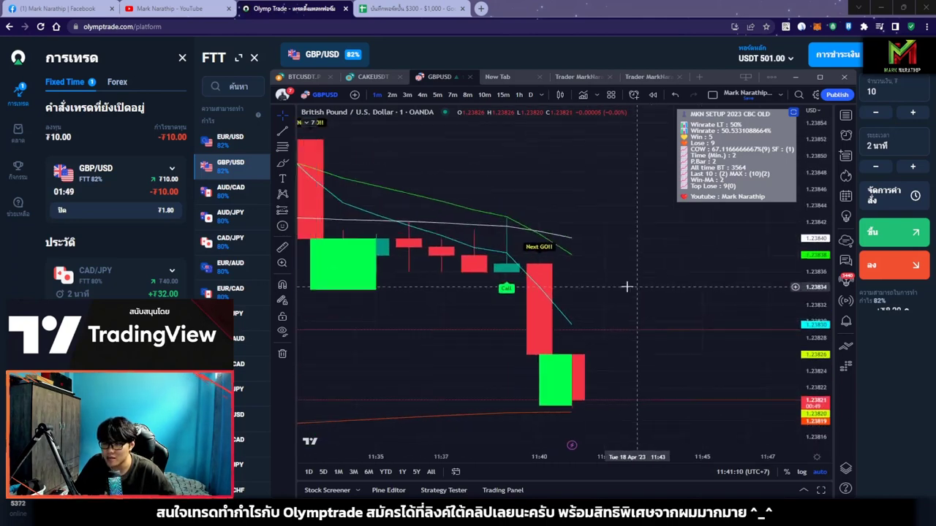
# Inspect the latest one-minute GBP/USD candles, and hide the MKN SETUP 2023 CBC OLD indicator to examine the wider price trend
pyautogui.scroll(1, 627, 286)
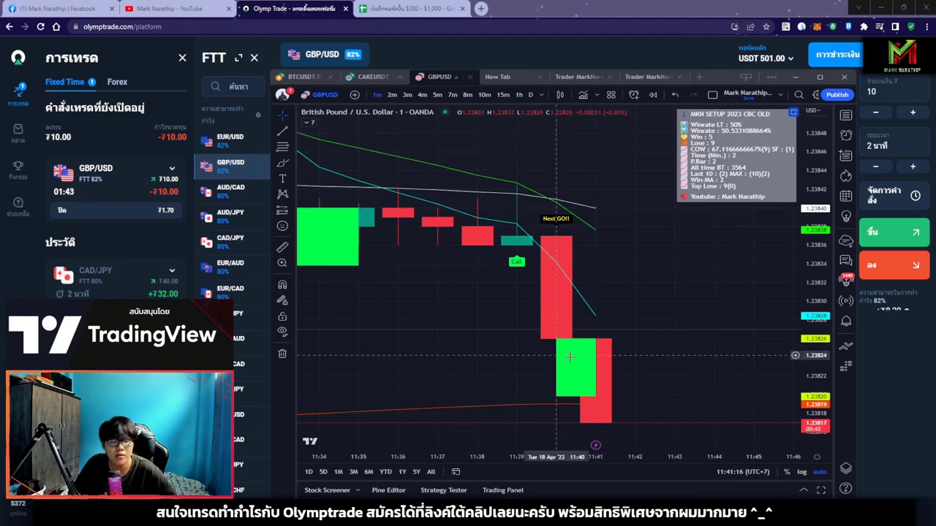
pyautogui.scroll(-2, 592, 366)
pyautogui.moveTo(606, 350); pyautogui.dragTo(455, 310)
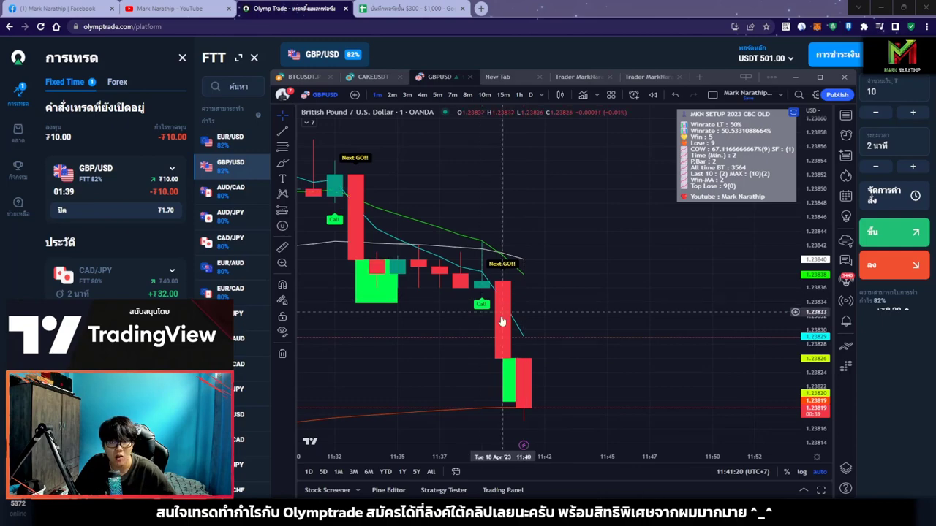
pyautogui.scroll(-5, 501, 321)
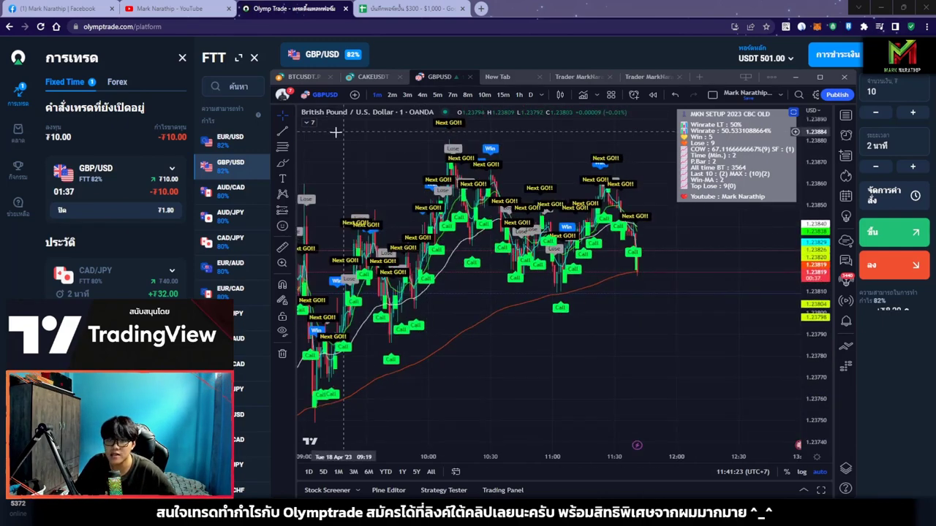
pyautogui.scroll(-3, 662, 300)
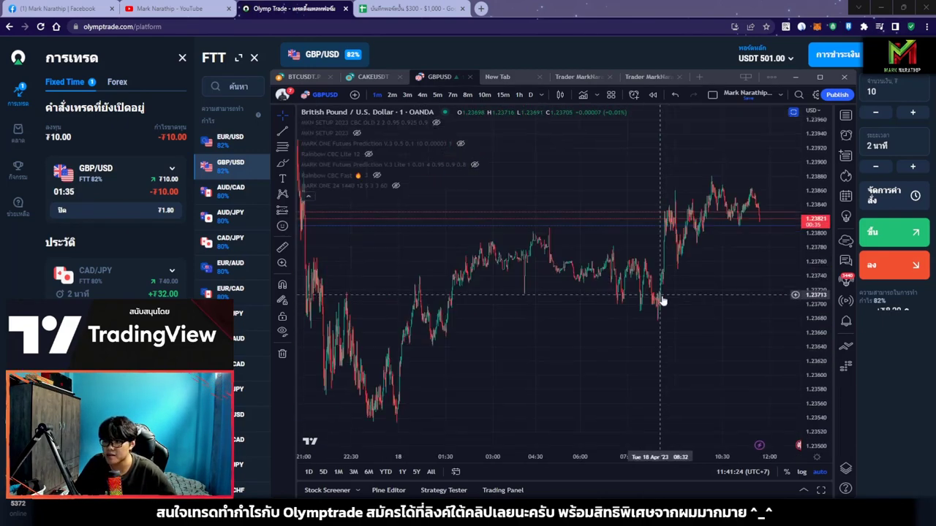
pyautogui.moveTo(662, 300); pyautogui.dragTo(610, 301)
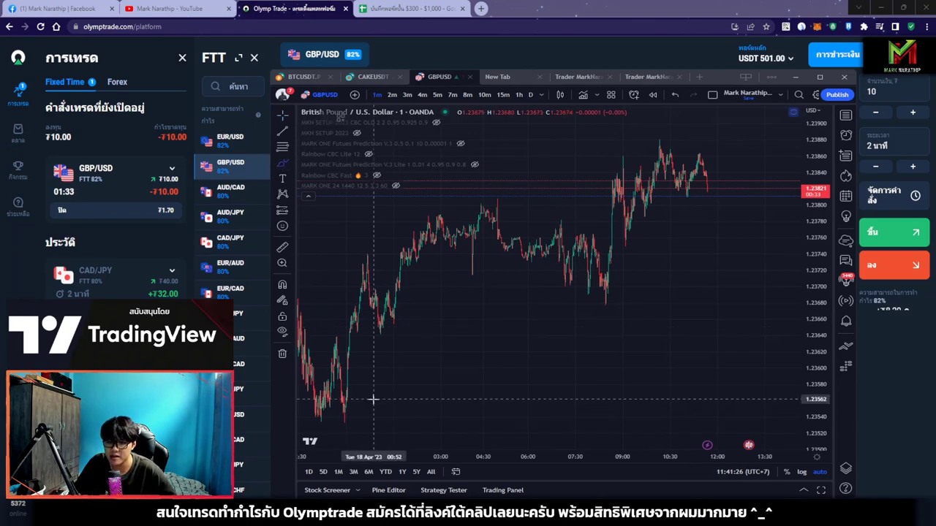
# Sketch a freehand arrow along the overall GBP/USD uptrend and delete it
pyautogui.moveTo(373, 399)
pyautogui.mouseDown()
pyautogui.moveTo(598, 194)
pyautogui.moveTo(669, 270)
pyautogui.mouseUp()
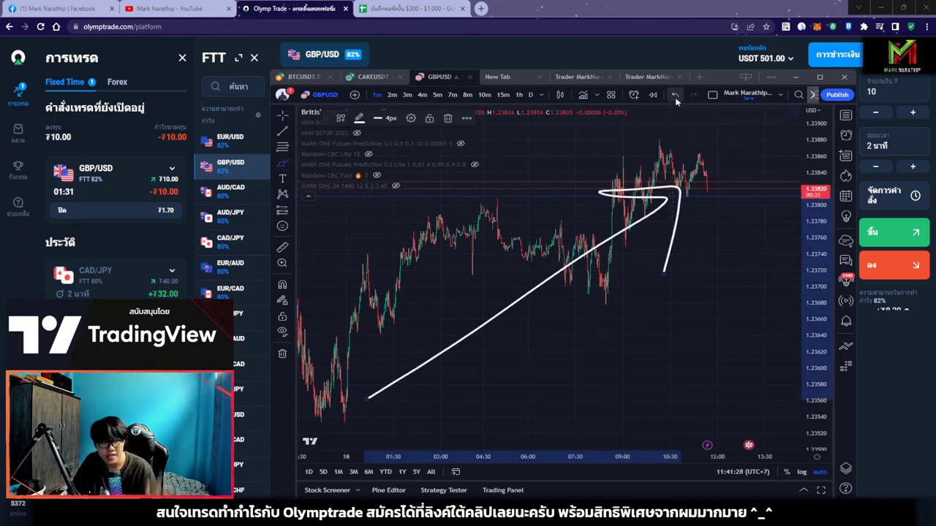
pyautogui.press('Delete')
pyautogui.scroll(3, 511, 153)
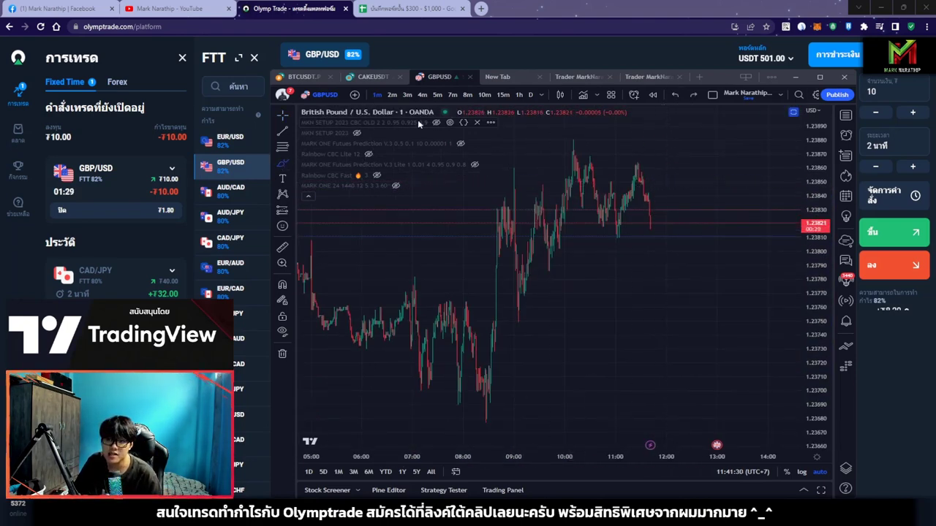
# Show the MKN SETUP 2023 CBC OLD indicator briefly to check its recent signals, and hide it again
pyautogui.click(436, 122)
pyautogui.scroll(3, 700, 243)
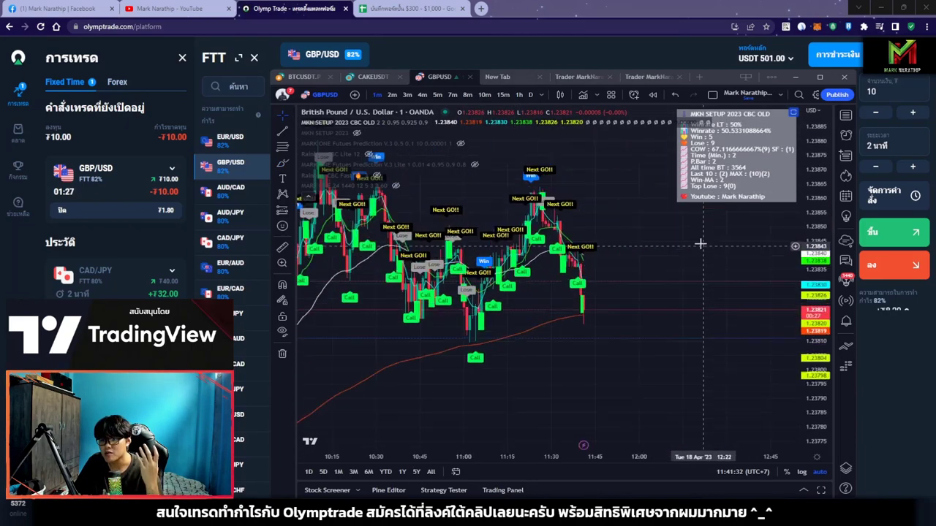
pyautogui.scroll(2, 519, 251)
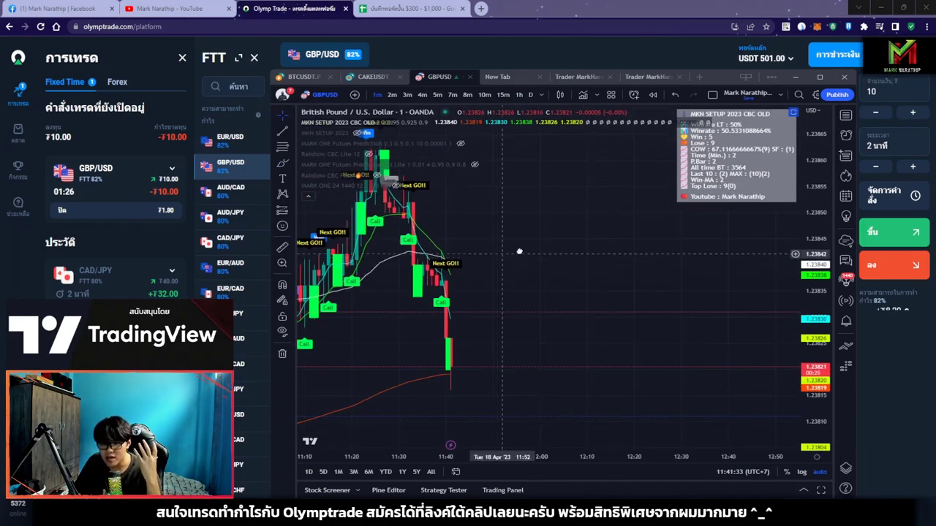
pyautogui.click(436, 122)
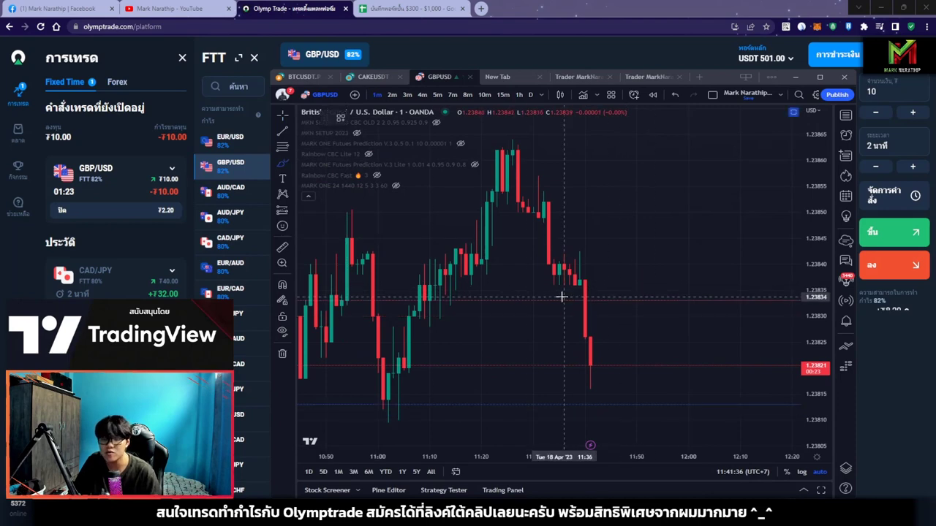
# Sketch freehand arrows for the drop from the 11:24 peak, a rebound from the latest candle, and the longer uptrend
pyautogui.click(504, 149)
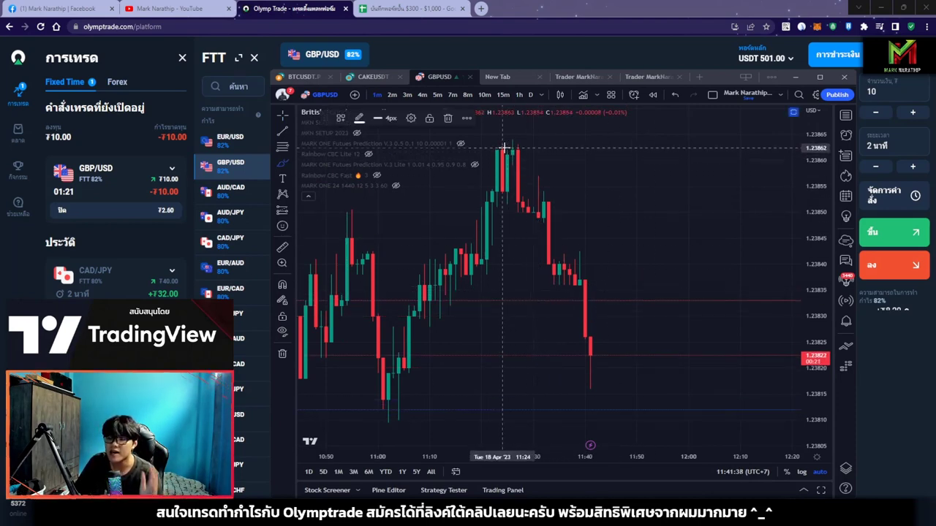
pyautogui.moveTo(505, 148)
pyautogui.mouseDown()
pyautogui.moveTo(576, 371)
pyautogui.moveTo(593, 351)
pyautogui.mouseUp()
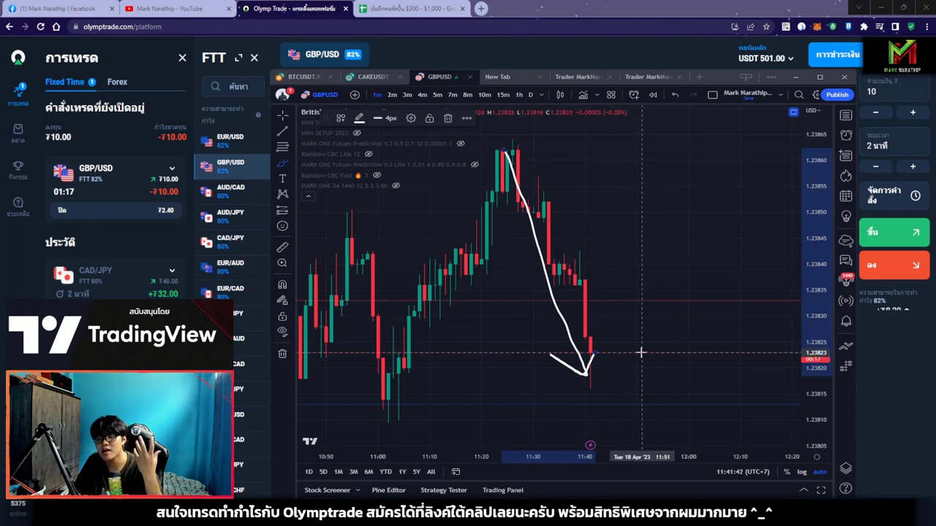
pyautogui.moveTo(636, 351)
pyautogui.mouseDown()
pyautogui.moveTo(716, 230)
pyautogui.moveTo(752, 212)
pyautogui.mouseUp()
pyautogui.scroll(-5, 689, 261)
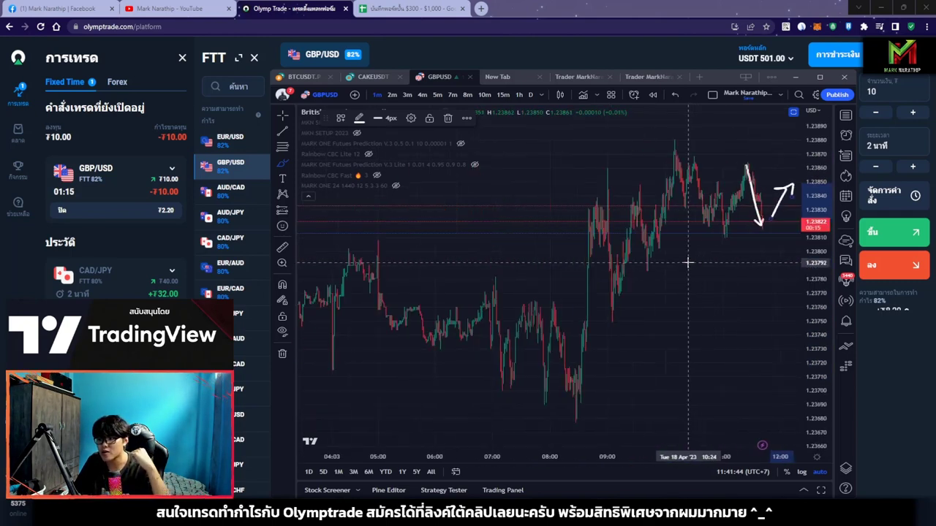
pyautogui.moveTo(466, 363)
pyautogui.mouseDown()
pyautogui.moveTo(722, 222)
pyautogui.moveTo(762, 296)
pyautogui.mouseUp()
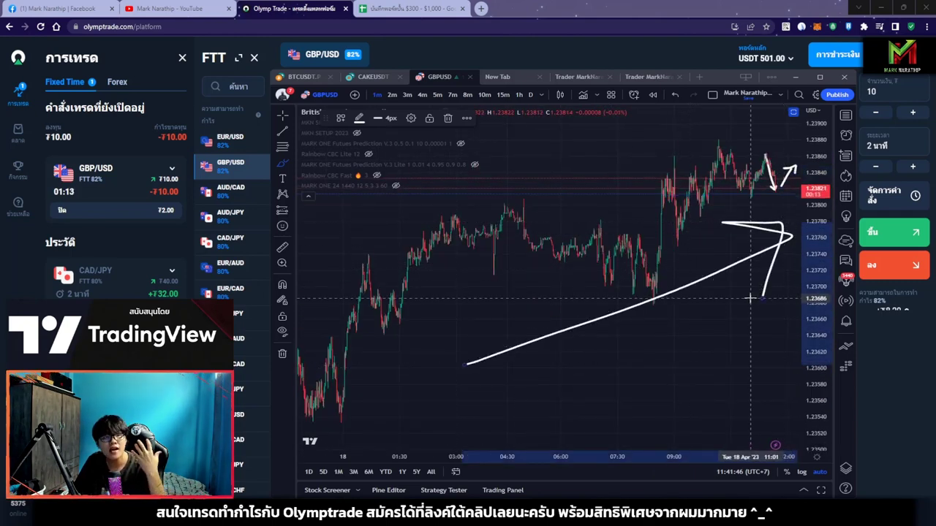
# Remove all the arrow drawings from the GBP/USD chart and show the MKN SETUP 2023 CBC OLD indicator again
pyautogui.scroll(5, 753, 271)
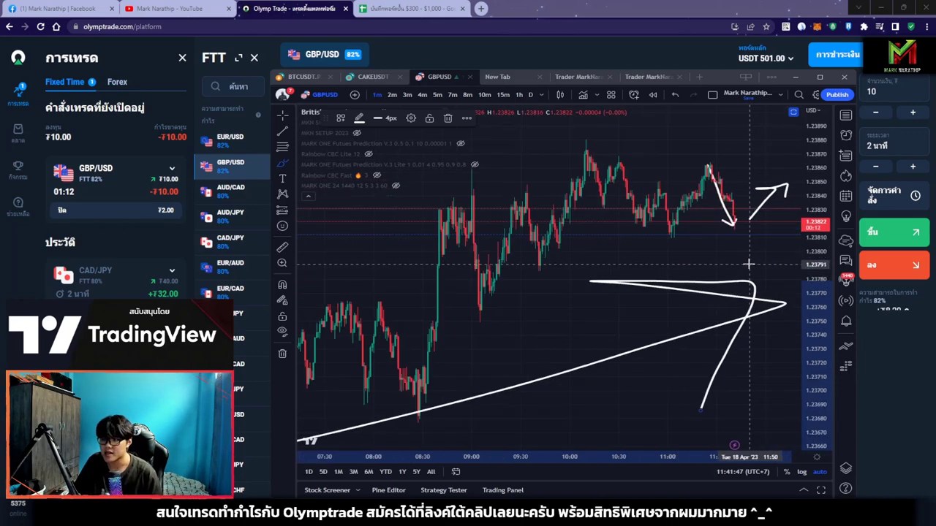
pyautogui.click(282, 353)
pyautogui.click(307, 353)
pyautogui.scroll(5, 670, 277)
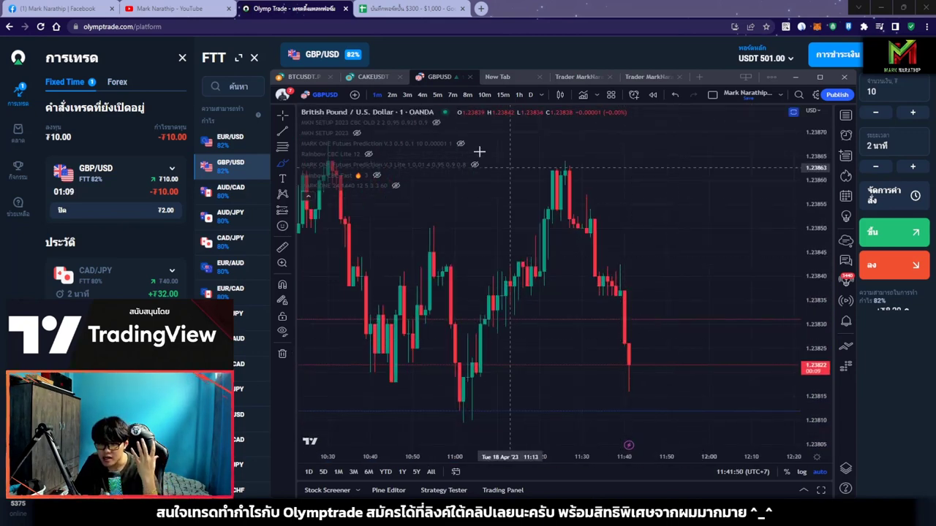
pyautogui.click(437, 123)
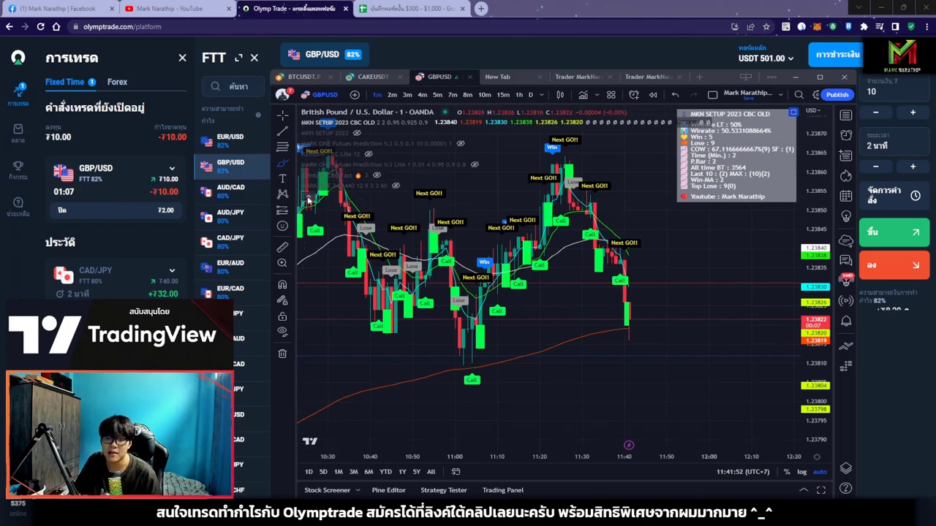
pyautogui.scroll(3, 575, 263)
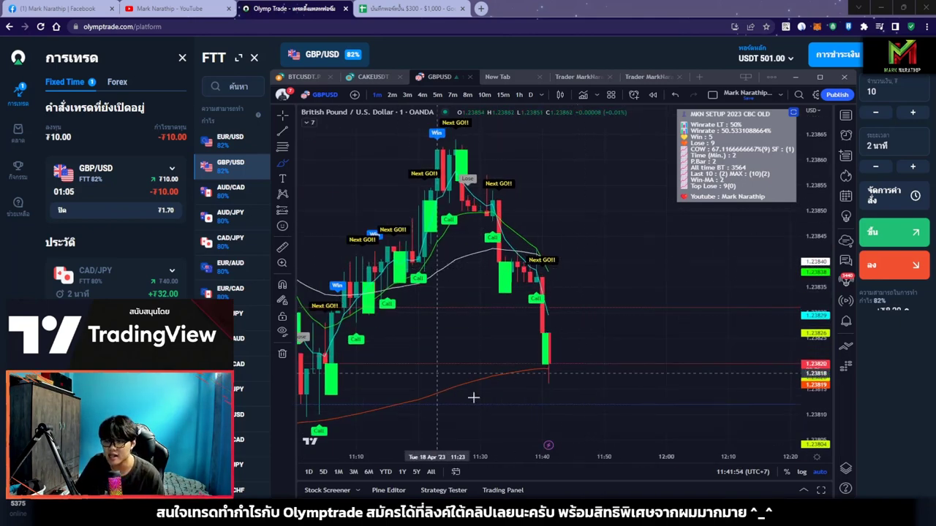
pyautogui.moveTo(601, 334); pyautogui.dragTo(646, 334)
pyautogui.click(675, 95)
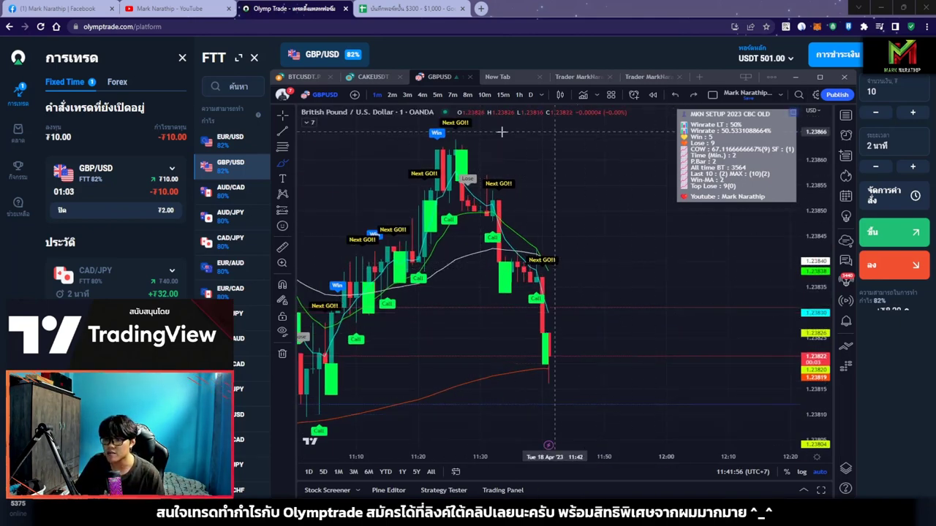
pyautogui.scroll(3, 662, 287)
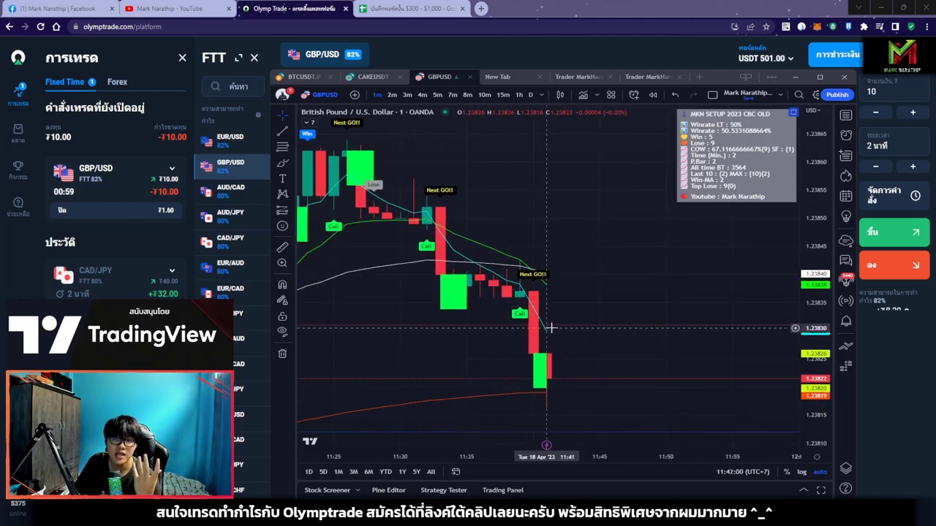
# Temporarily enable the Rainbow option of the MKN SETUP 2023 CBC OLD indicator to examine its coloured price levels
pyautogui.doubleClick(724, 180)
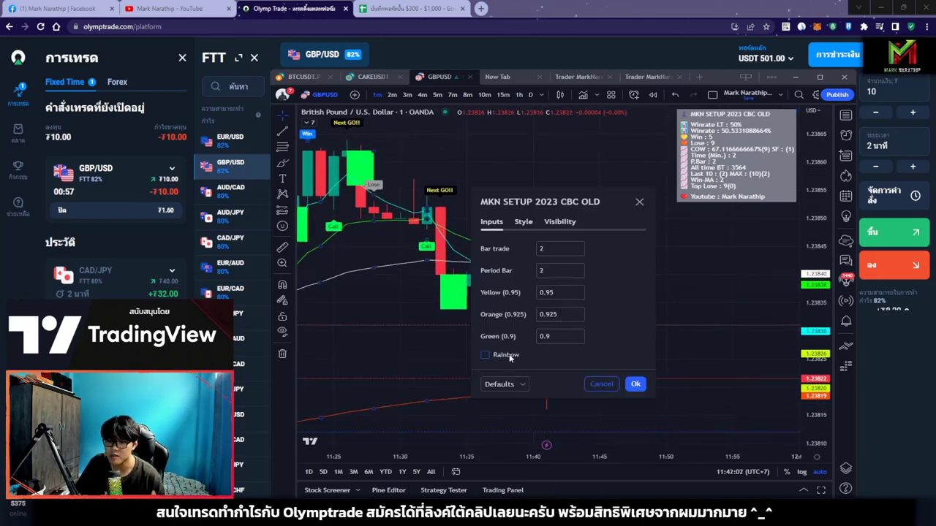
pyautogui.click(510, 356)
pyautogui.click(635, 383)
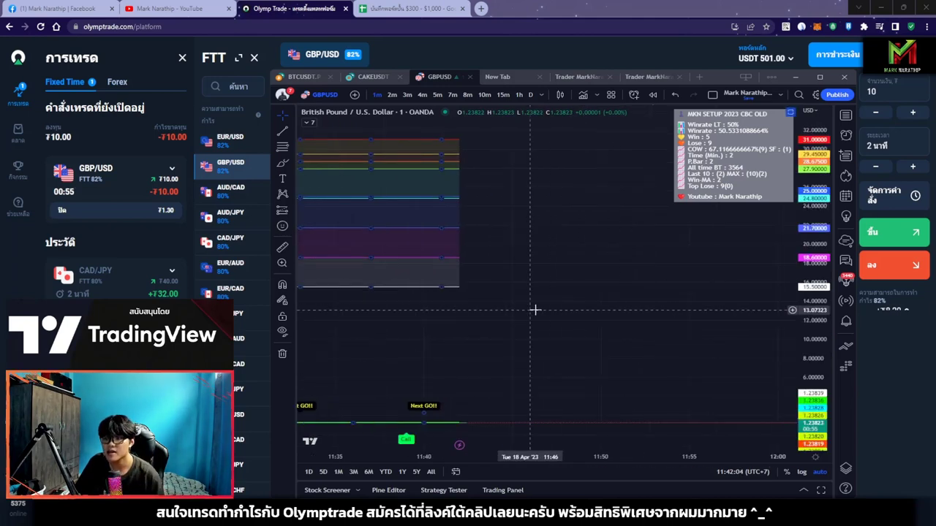
pyautogui.scroll(2, 637, 330)
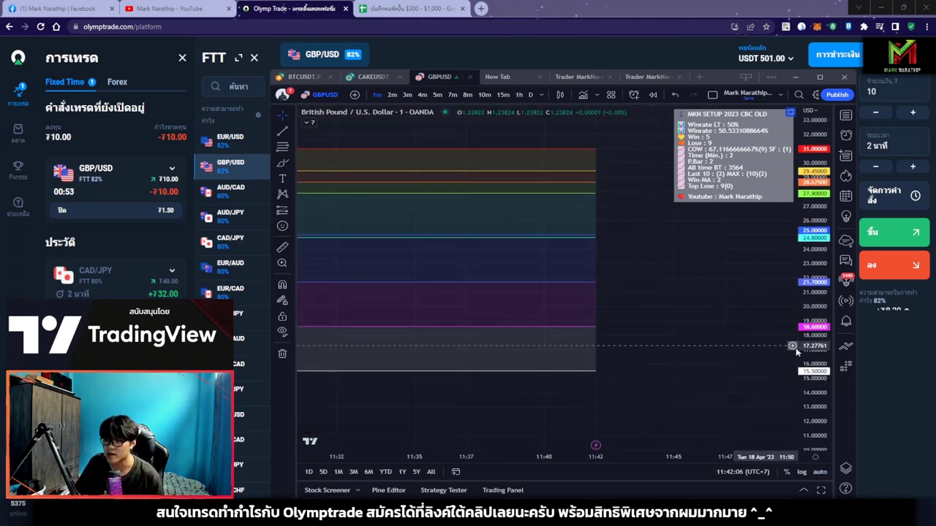
pyautogui.moveTo(796, 352); pyautogui.dragTo(782, 203)
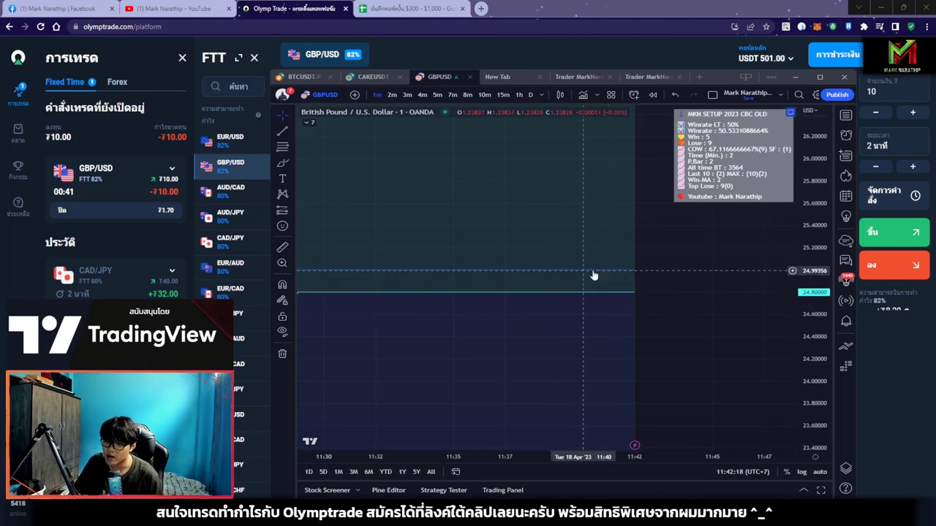
pyautogui.doubleClick(809, 271)
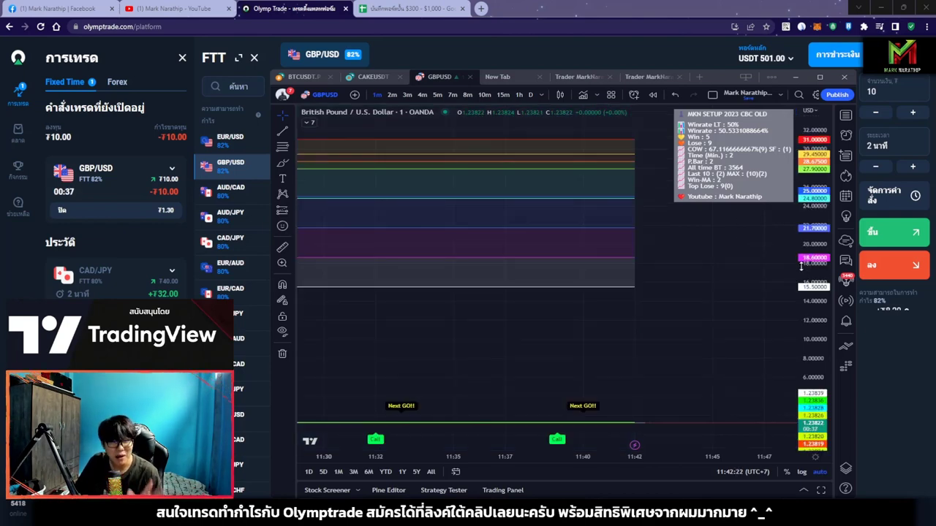
pyautogui.doubleClick(701, 184)
pyautogui.click(636, 386)
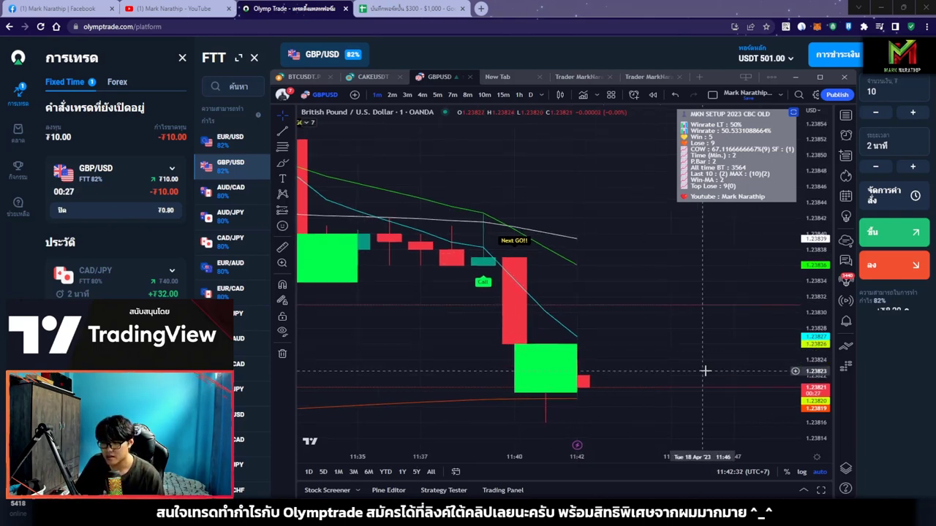
# Examine the latest GBP/USD candles around the expired trade and the outcomes of the earlier Call signals
pyautogui.moveTo(705, 371); pyautogui.dragTo(690, 355)
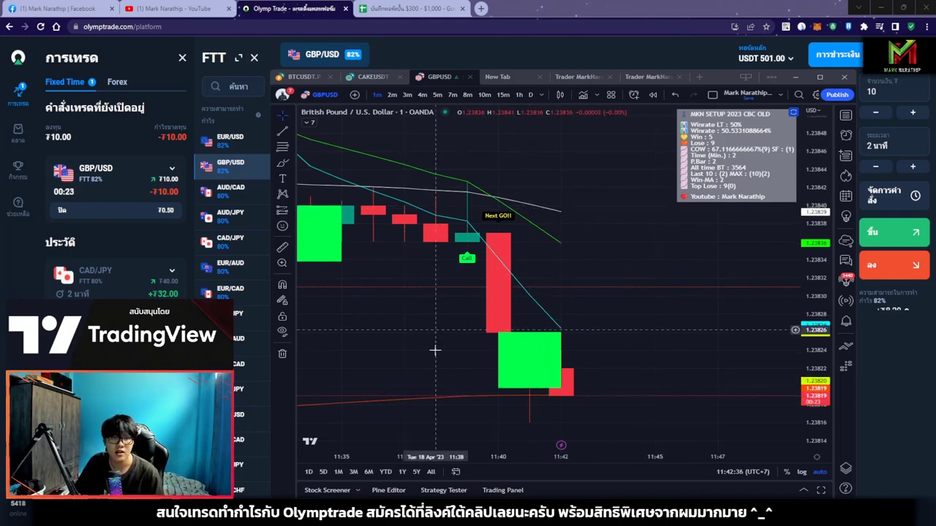
pyautogui.scroll(-2, 642, 369)
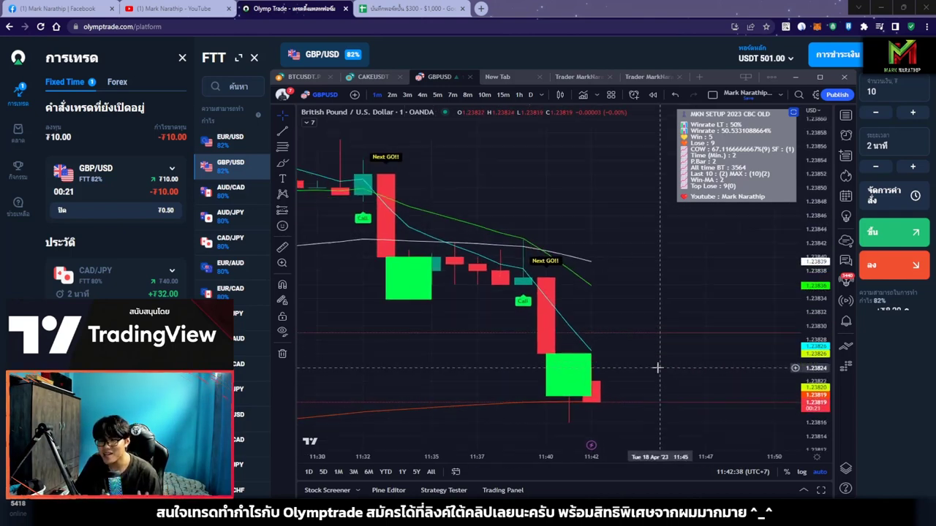
pyautogui.moveTo(662, 371); pyautogui.dragTo(627, 373)
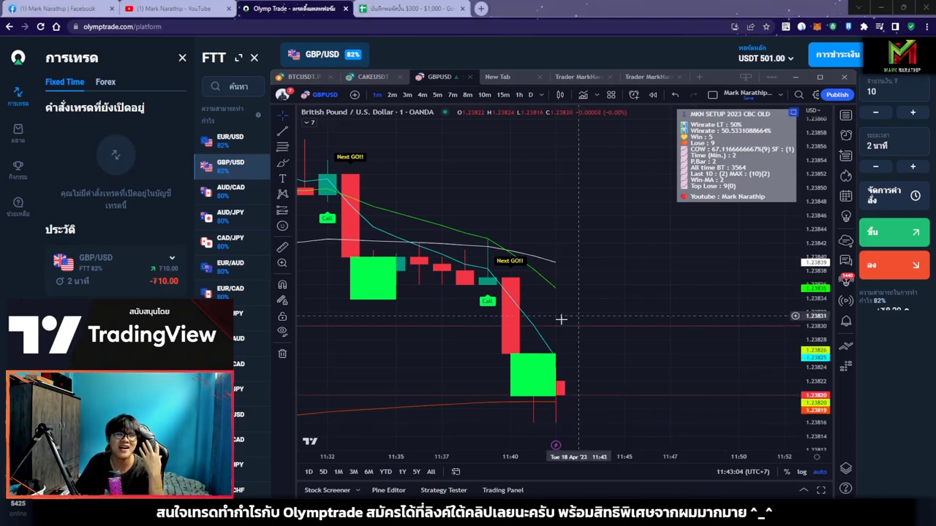
pyautogui.scroll(-2, 581, 319)
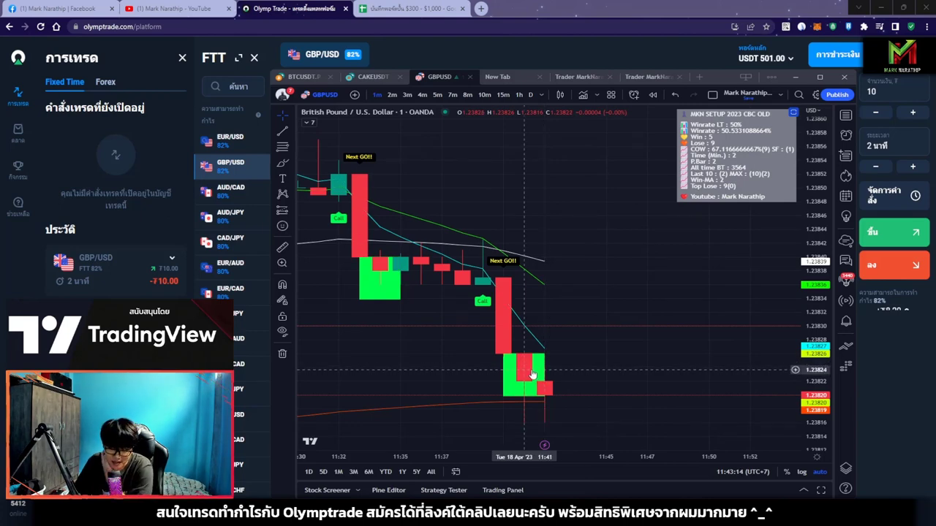
pyautogui.scroll(-5, 532, 374)
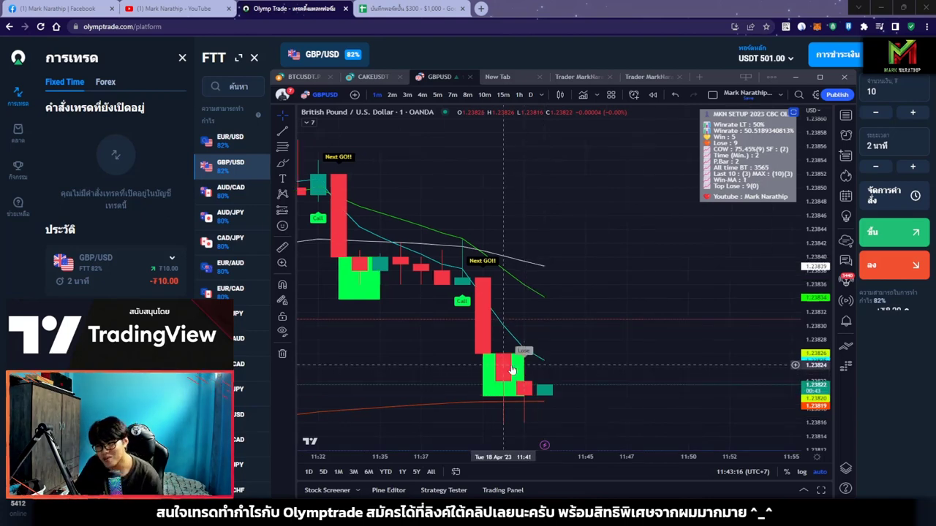
pyautogui.scroll(-3, 544, 334)
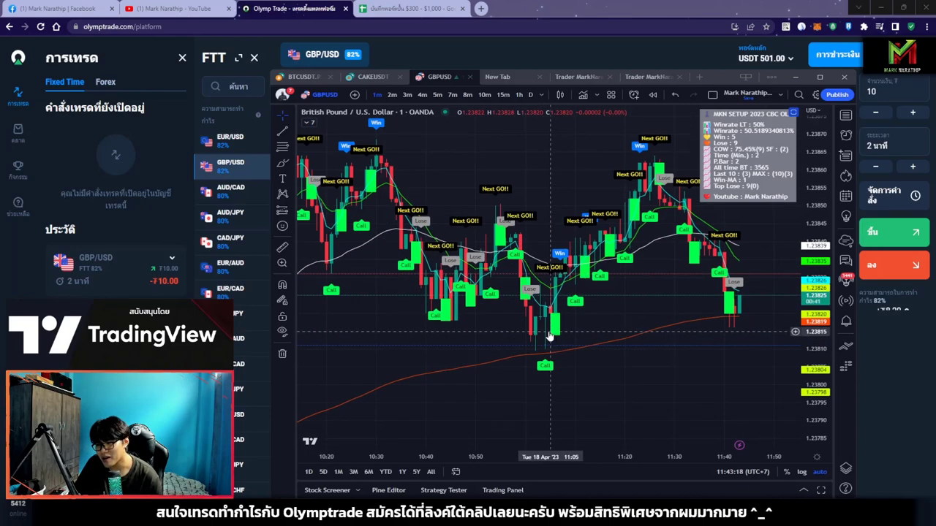
pyautogui.moveTo(548, 335); pyautogui.dragTo(521, 333)
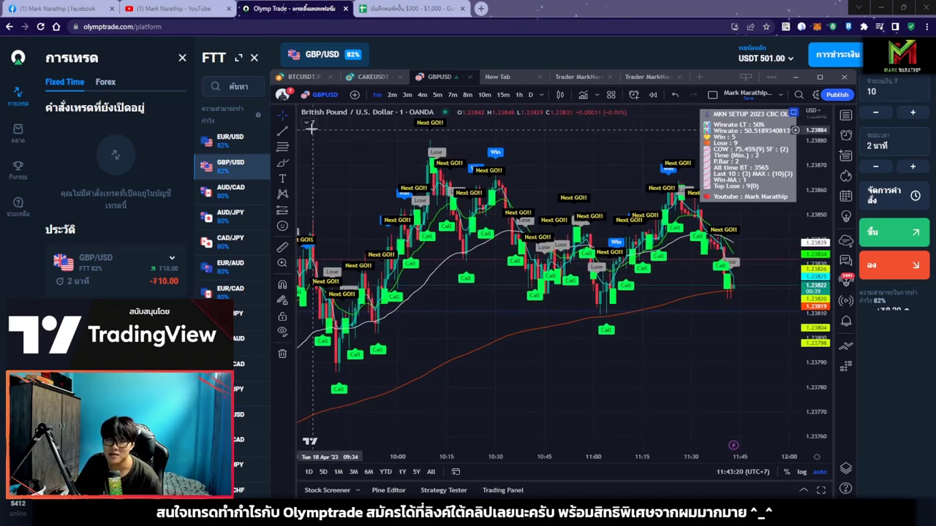
# Hide the MKN SETUP 2023 CBC OLD indicator and examine the bare GBP/USD price trend since midnight
pyautogui.click(435, 123)
pyautogui.scroll(-3, 658, 256)
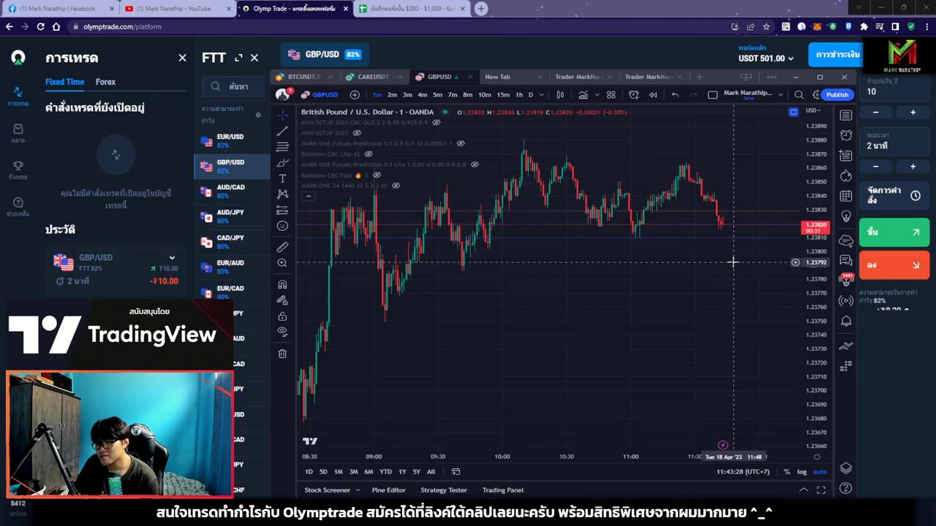
pyautogui.scroll(-4, 738, 258)
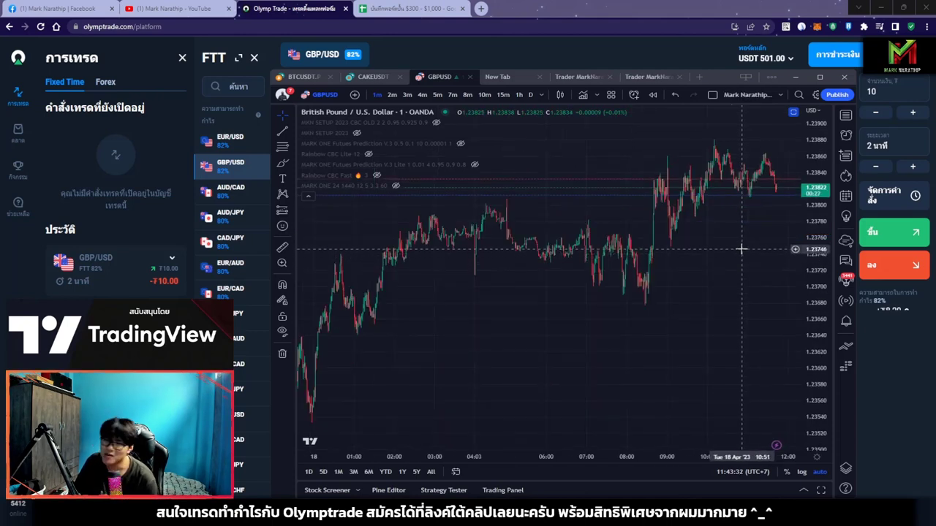
# Examine the GBP/USD one-minute swings since the 09:00 rise against the wider trend since midnight
pyautogui.scroll(4, 742, 249)
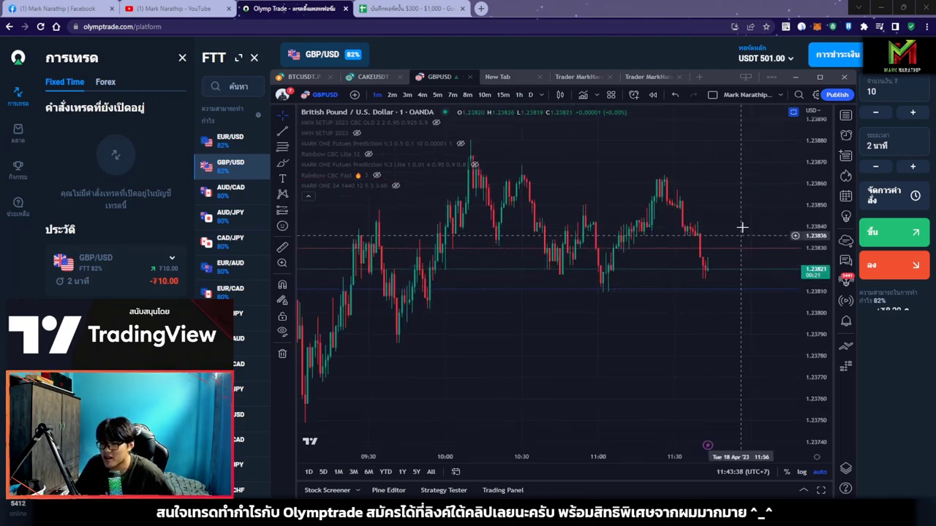
pyautogui.scroll(-2, 724, 234)
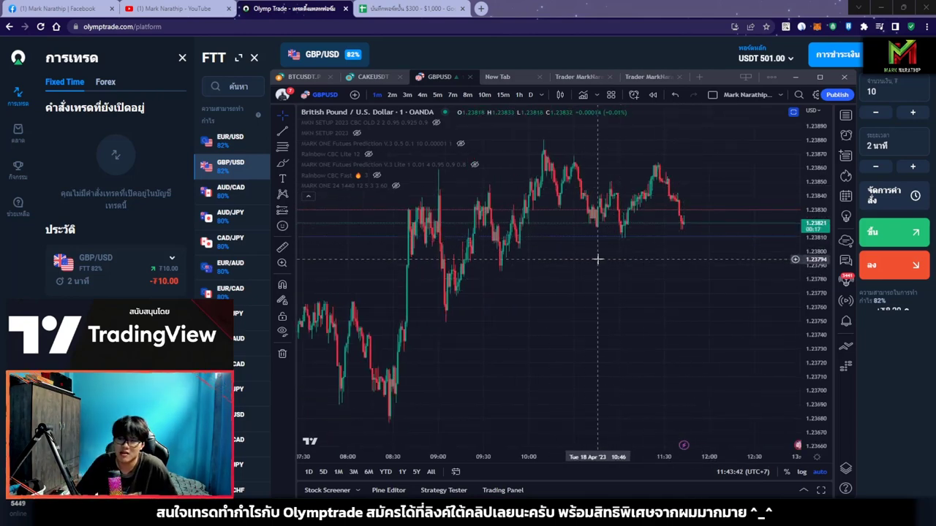
pyautogui.scroll(-3, 720, 259)
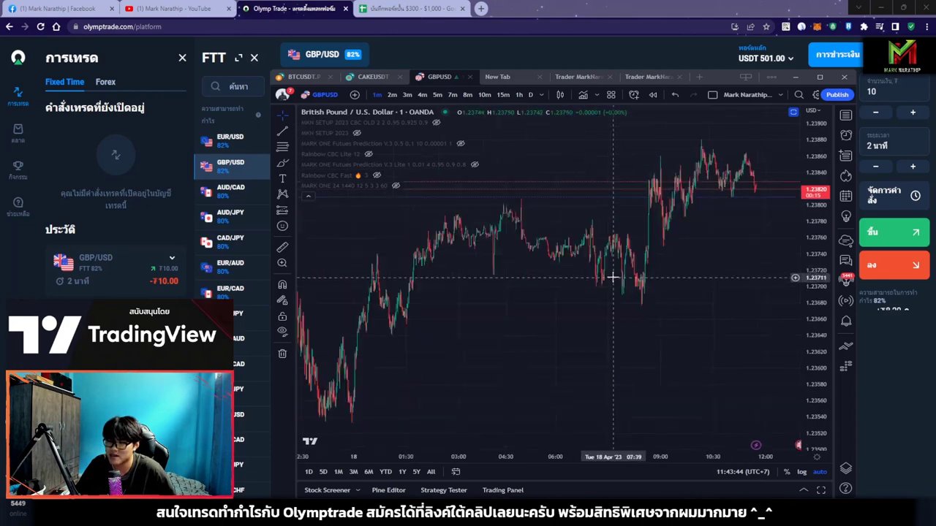
pyautogui.scroll(3, 715, 252)
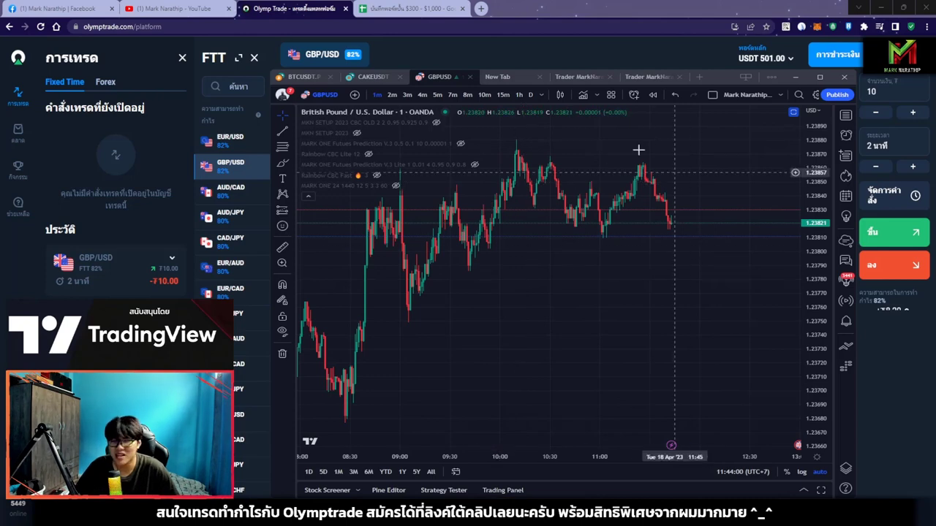
pyautogui.scroll(-5, 716, 221)
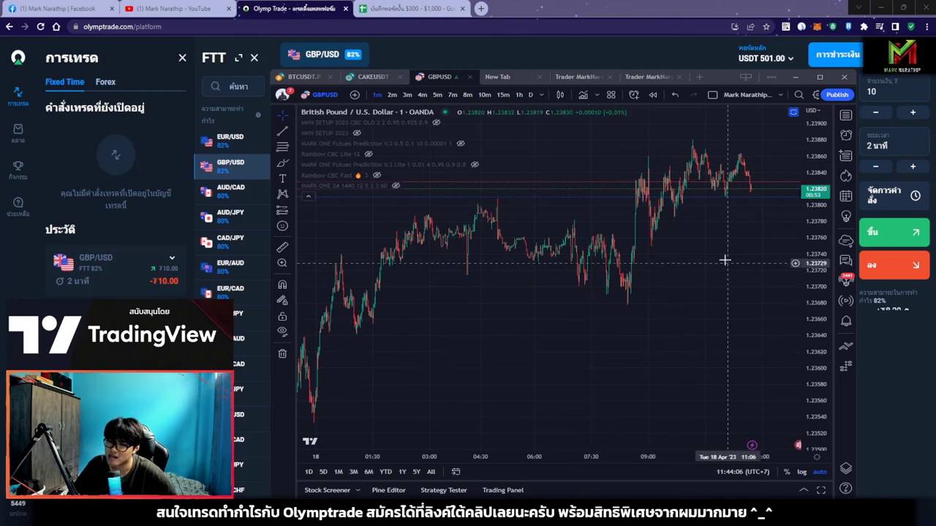
pyautogui.scroll(2, 727, 256)
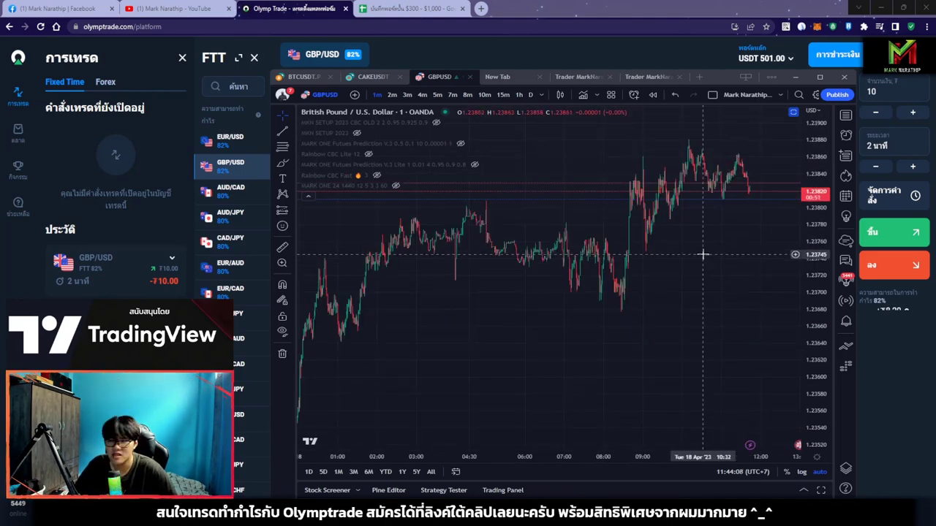
# Show the MKN SETUP 2023 CBC OLD indicator again and examine its latest Call signals on the GBP/USD chart
pyautogui.scroll(5, 706, 250)
pyautogui.click(436, 122)
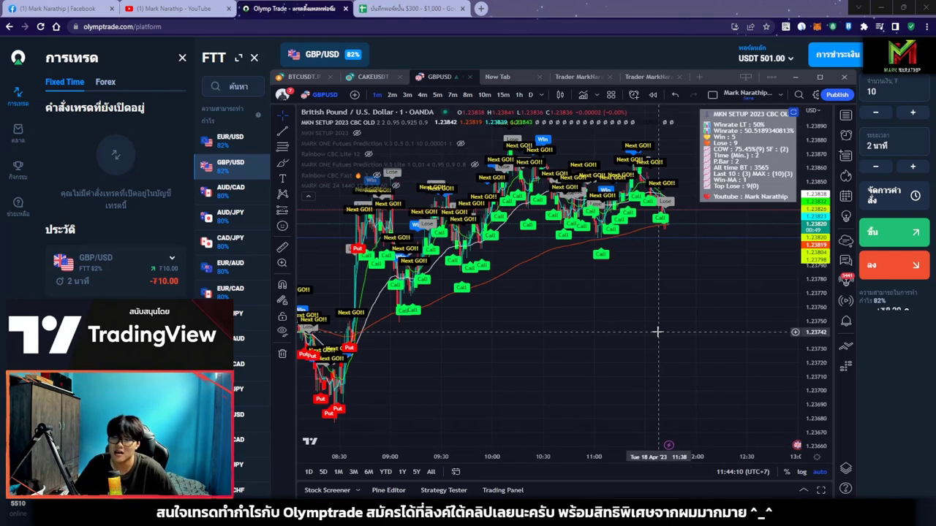
pyautogui.scroll(2, 568, 319)
pyautogui.scroll(2, 569, 320)
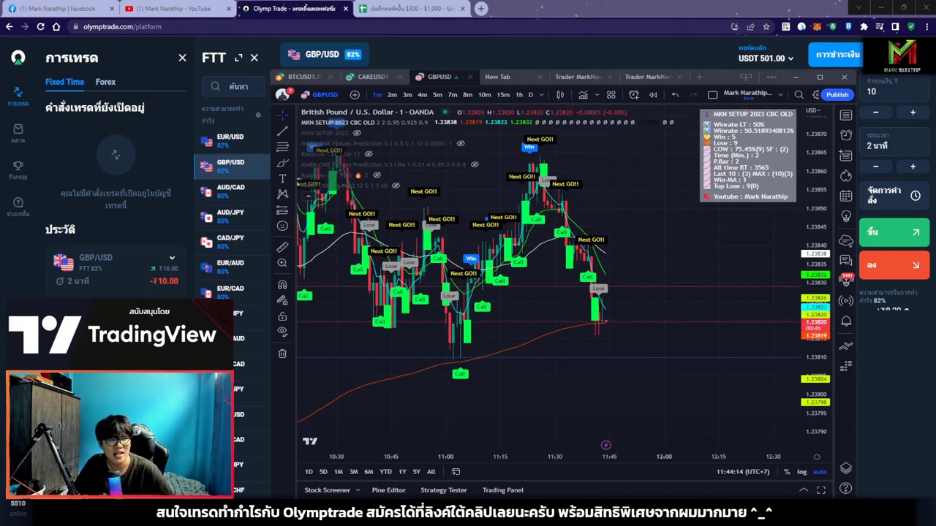
# Switch to the $300 - $1,000 Google Sheets trade log and enter -100 as the result percentage of trade 13
pyautogui.hotkey('alt', 'Tab')
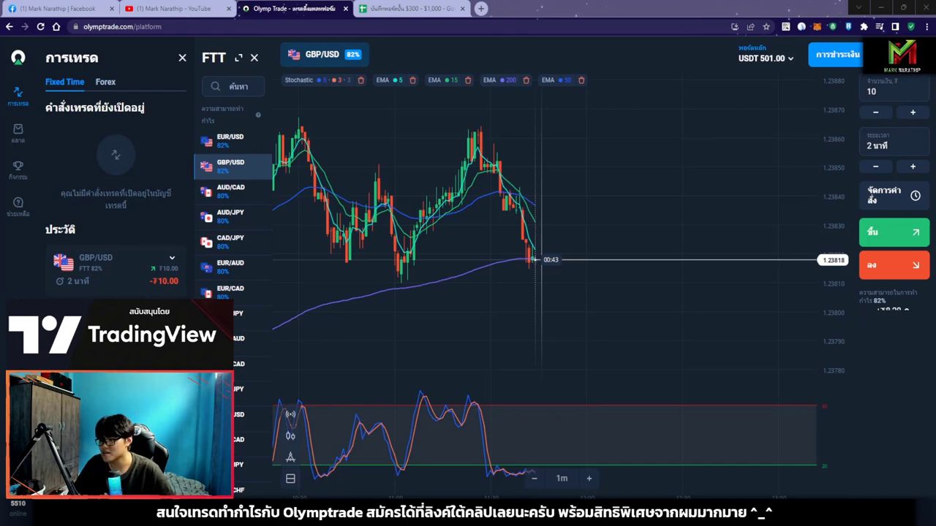
pyautogui.click(410, 8)
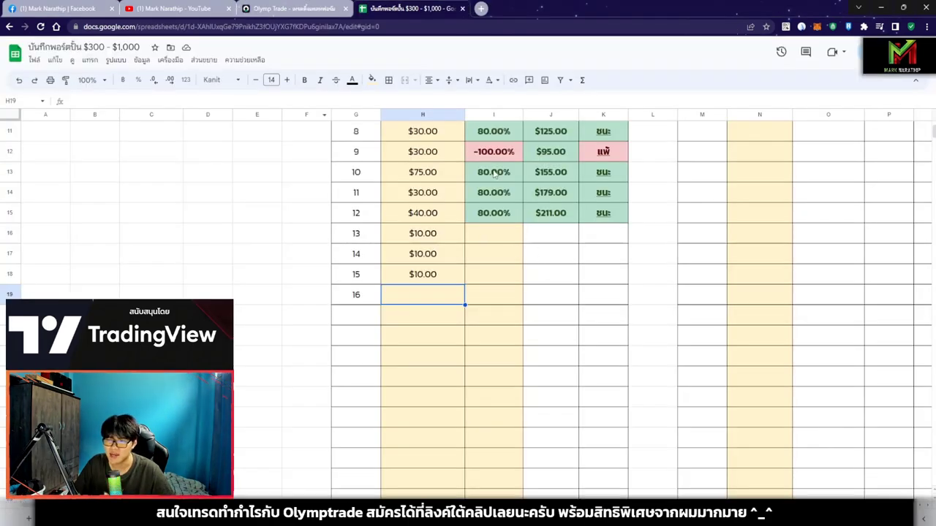
pyautogui.click(495, 192)
pyautogui.click(497, 152)
pyautogui.click(502, 235)
pyautogui.write('-100')
pyautogui.press('Return')
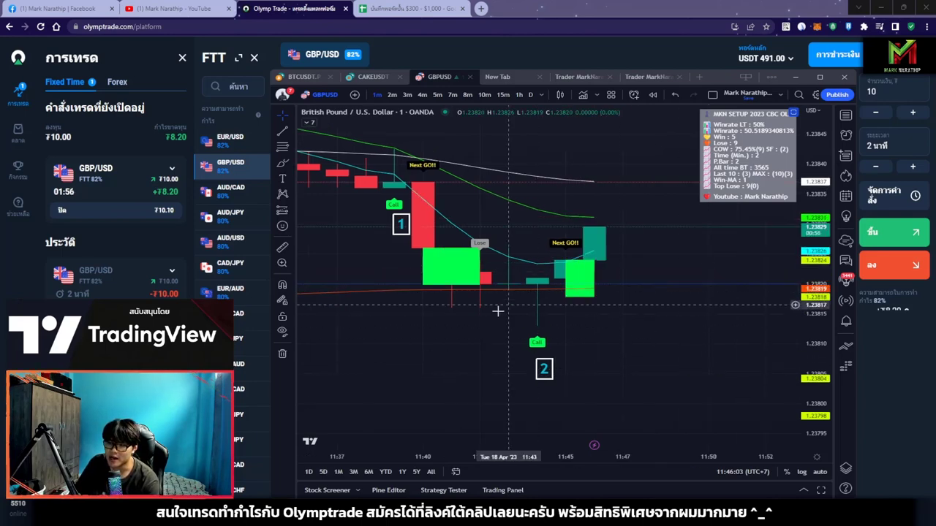
# Examine the GBP/USD candles around the Call signals marked 1 and 2 in TradingView
pyautogui.scroll(-2, 514, 309)
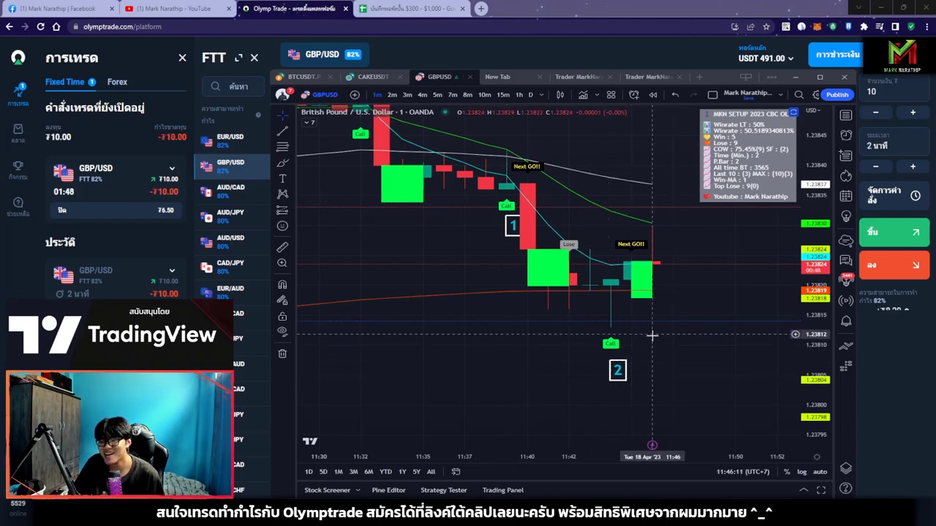
pyautogui.scroll(1, 651, 340)
pyautogui.scroll(1, 651, 343)
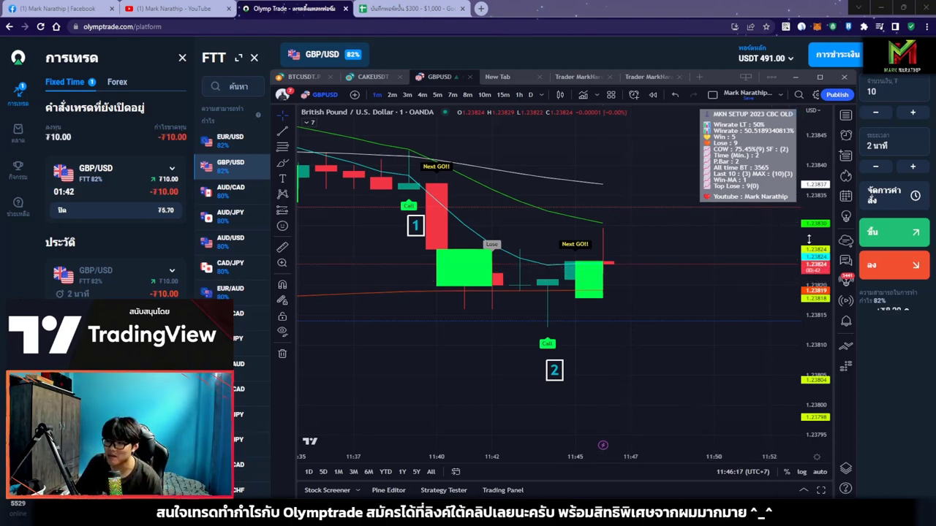
pyautogui.scroll(-5, 628, 269)
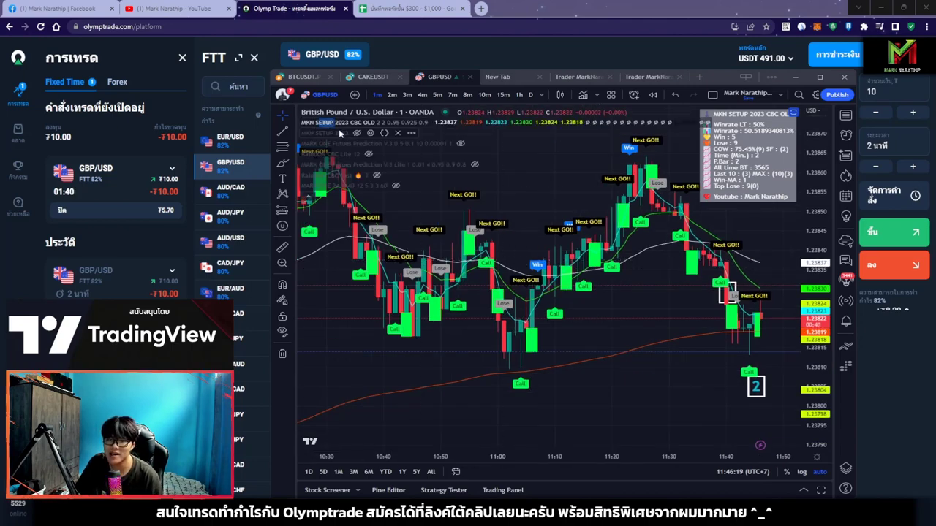
# Hide the MKN SETUP 2023 CBC OLD indicator and compare the marked entries 1 and 2 with the bare GBP/USD trend
pyautogui.click(318, 122)
pyautogui.scroll(-10, 658, 292)
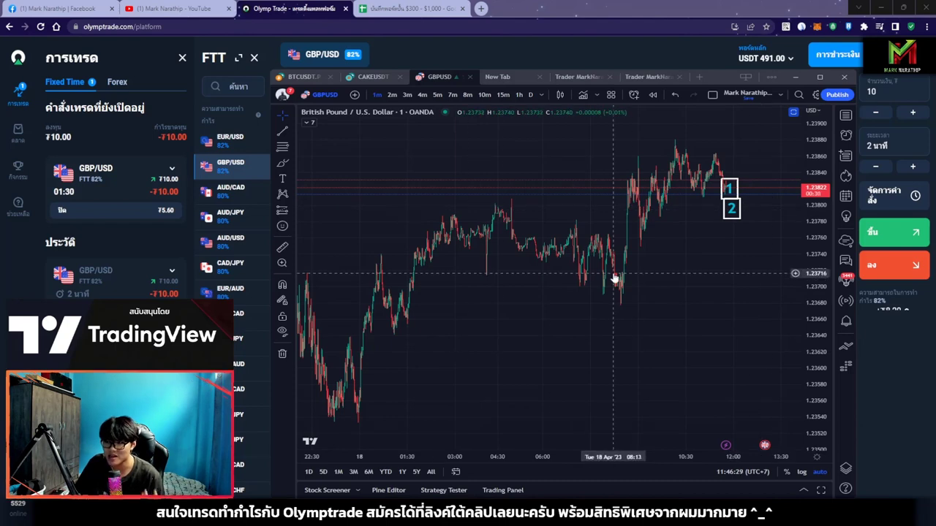
pyautogui.scroll(5, 617, 294)
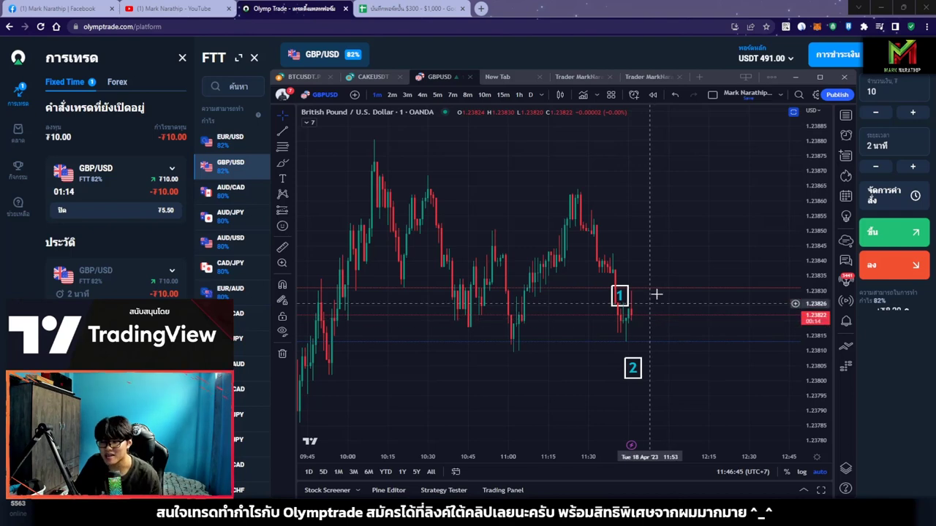
pyautogui.scroll(-6, 673, 310)
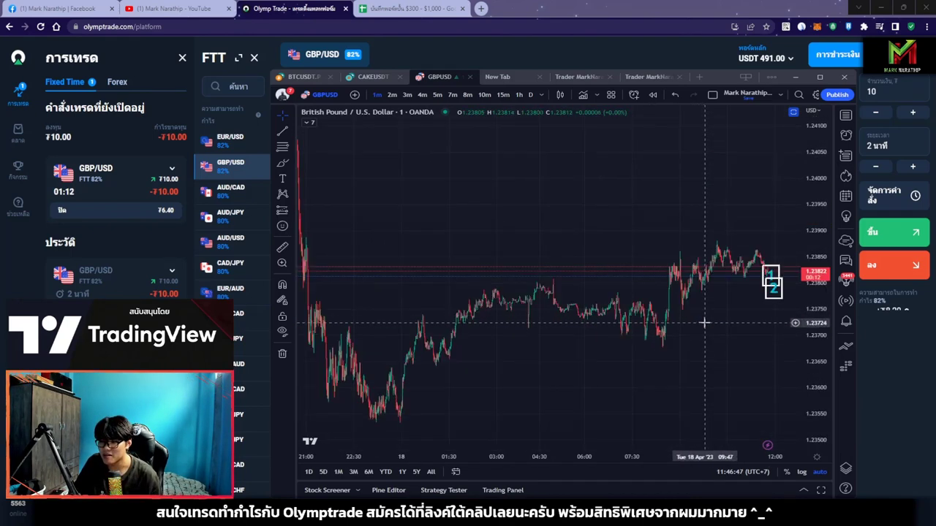
pyautogui.scroll(-2, 656, 353)
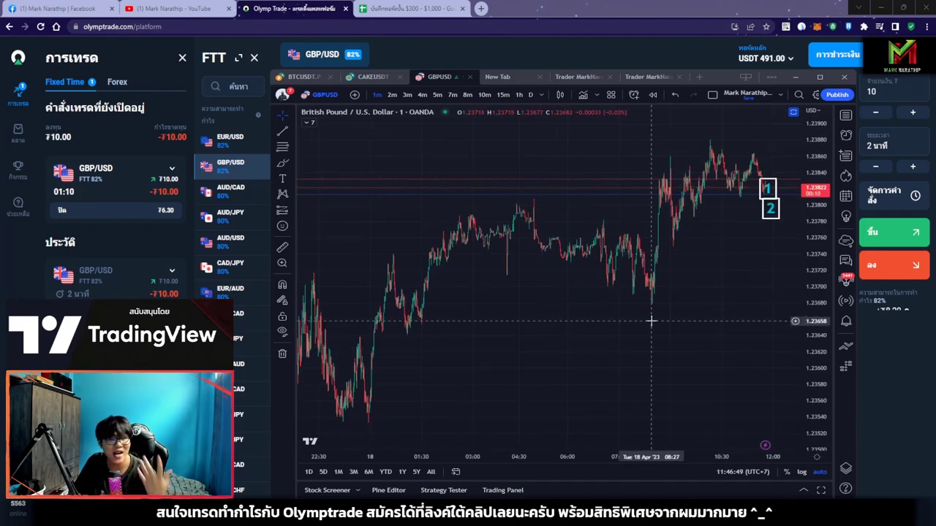
pyautogui.scroll(6, 730, 248)
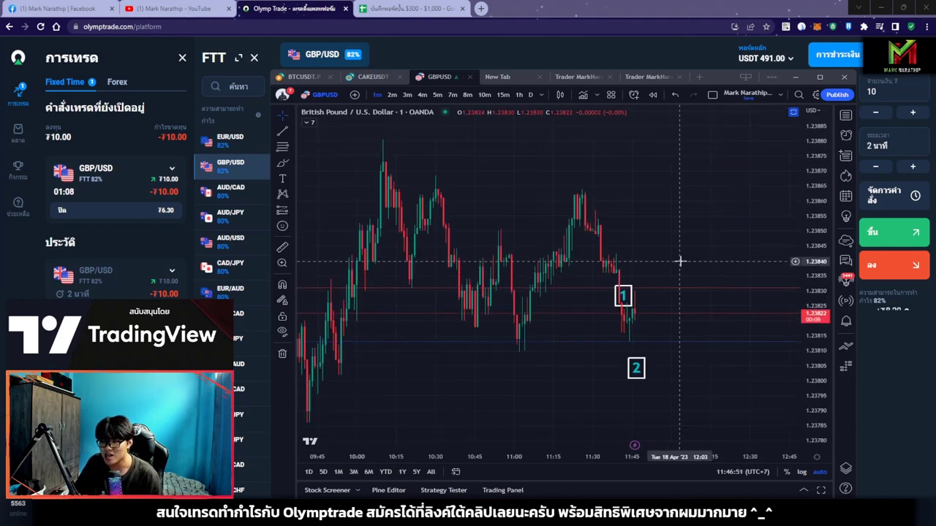
pyautogui.scroll(2, 680, 260)
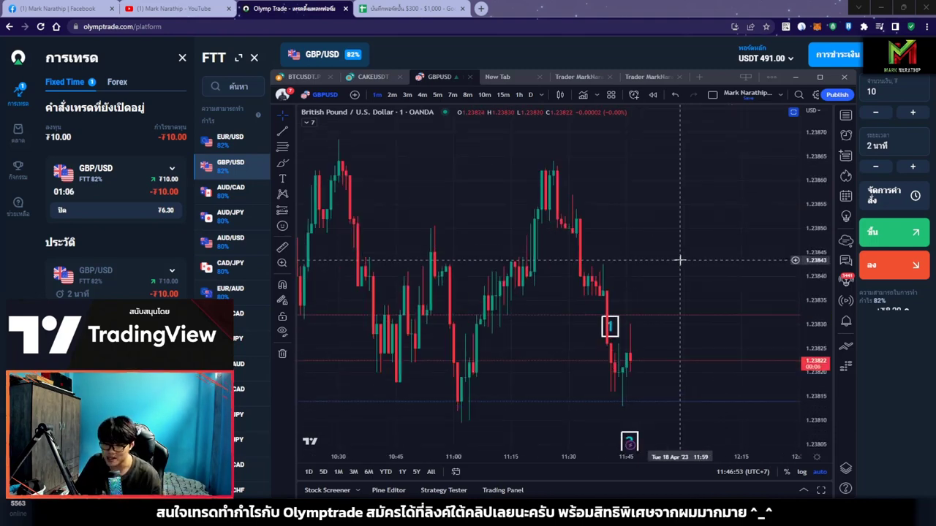
pyautogui.scroll(2, 680, 267)
pyautogui.scroll(-1, 680, 307)
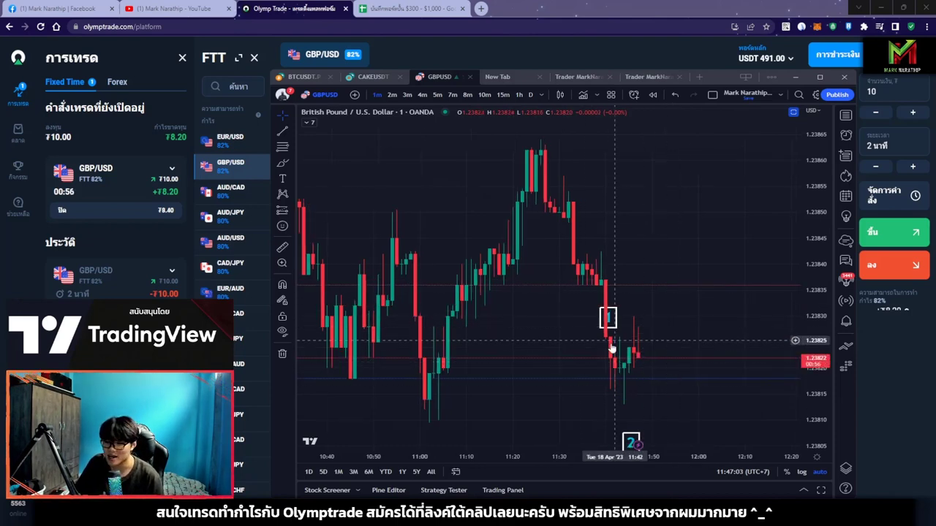
# Turn the MKN SETUP 2023 CBC OLD indicator back on for the GBP/USD chart
pyautogui.click(312, 122)
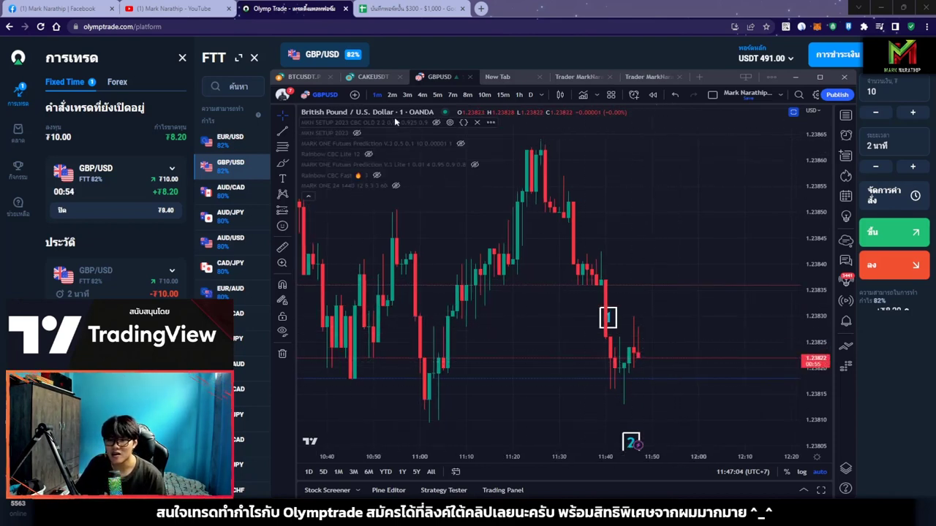
pyautogui.click(439, 124)
pyautogui.scroll(3, 664, 328)
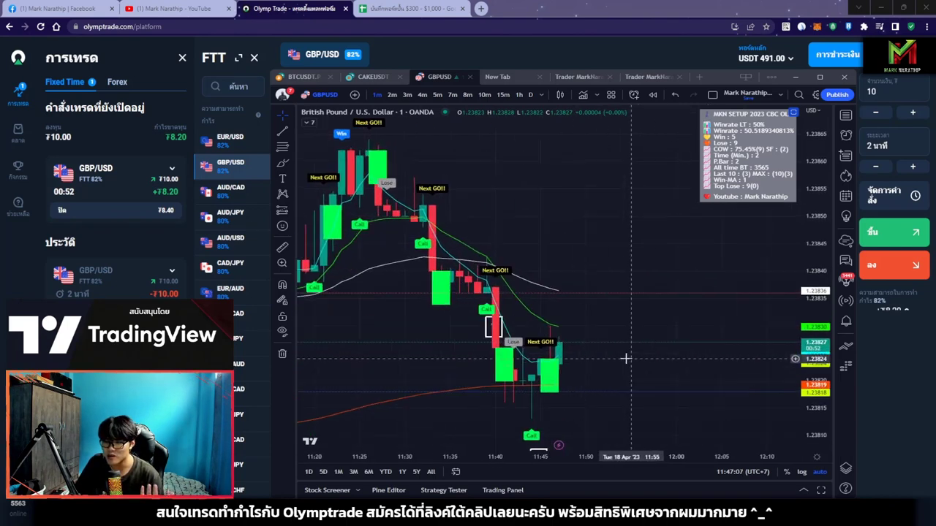
# Enable the Rainbow option of the MKN SETUP 2023 CBC OLD indicator and examine its coloured levels around signals 1 and 2
pyautogui.doubleClick(564, 363)
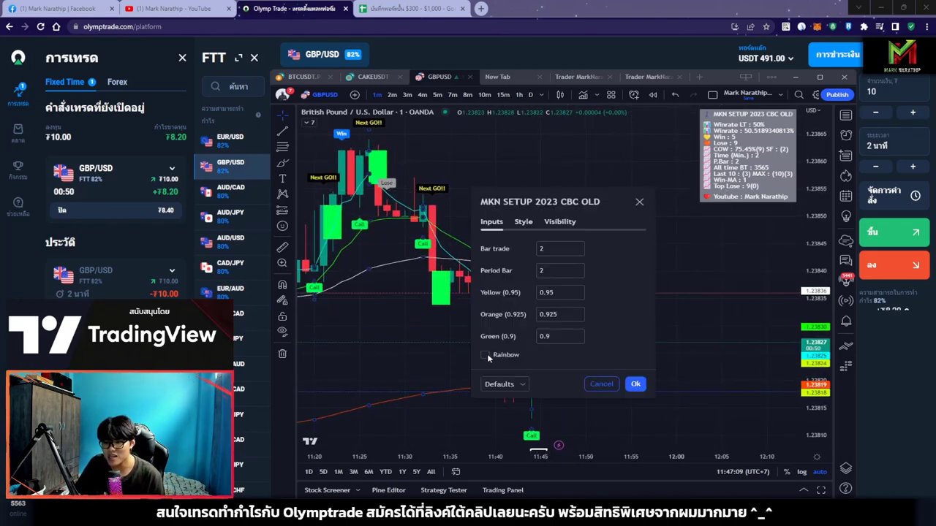
pyautogui.click(642, 383)
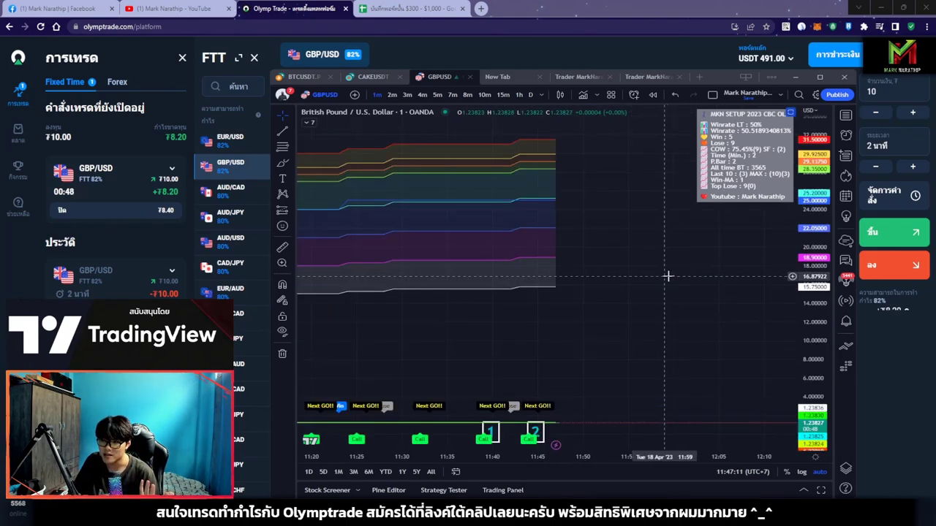
pyautogui.scroll(3, 632, 323)
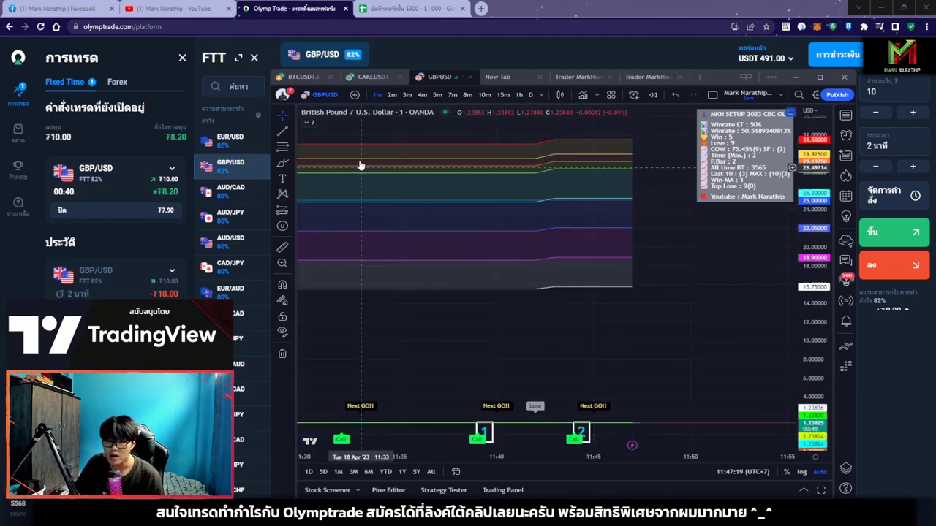
# Temporarily hide the MKN SETUP 2023 CBC OLD indicator to check the bare candles around the marked signals
pyautogui.click(307, 122)
pyautogui.click(436, 122)
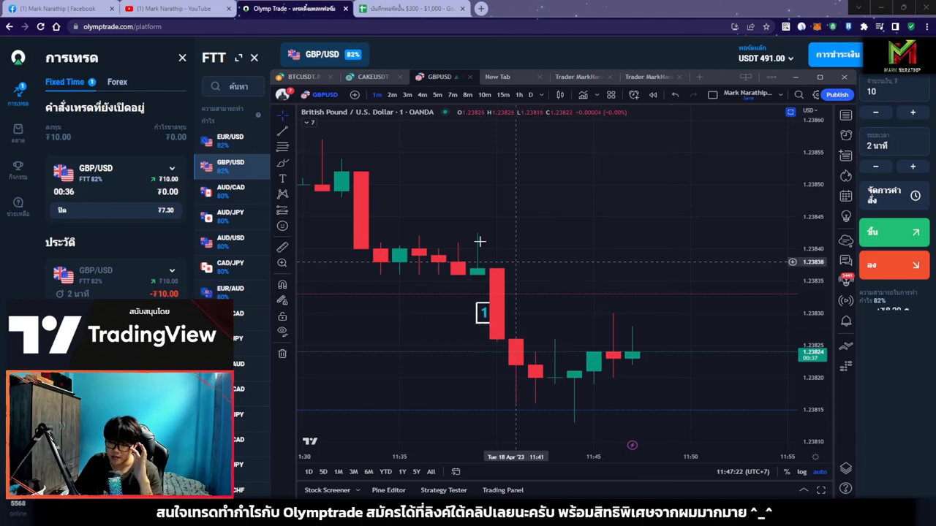
pyautogui.click(308, 122)
pyautogui.click(436, 122)
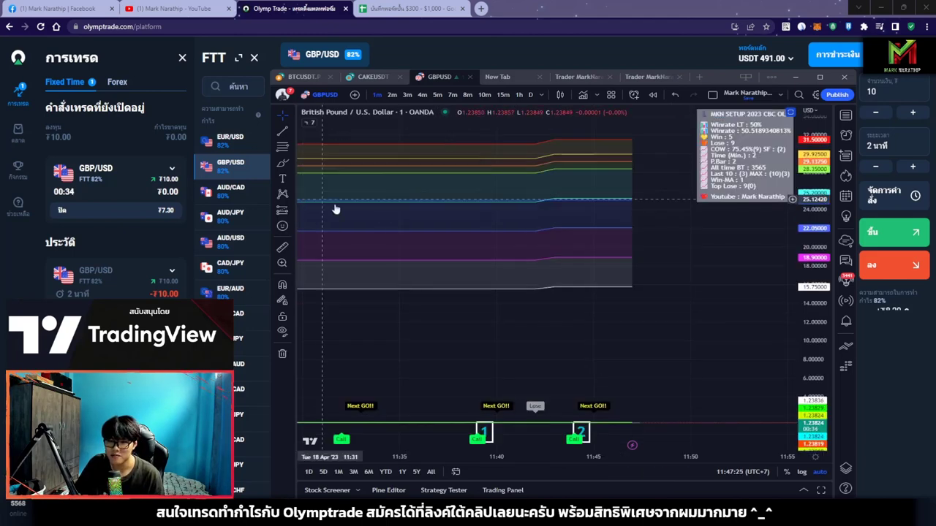
# Disable the Rainbow option of the MKN SETUP 2023 CBC OLD indicator to return to the GBP/USD candle view
pyautogui.doubleClick(497, 287)
pyautogui.click(639, 388)
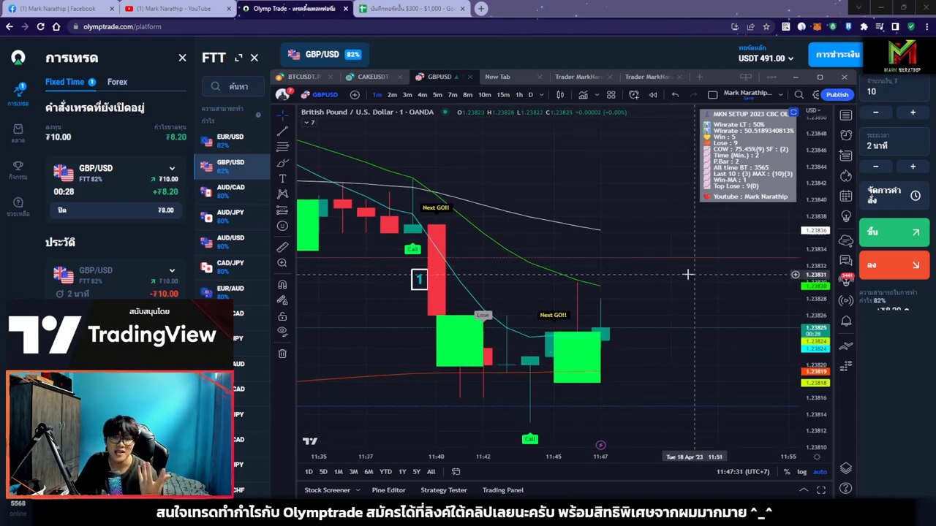
pyautogui.moveTo(668, 299); pyautogui.dragTo(680, 302)
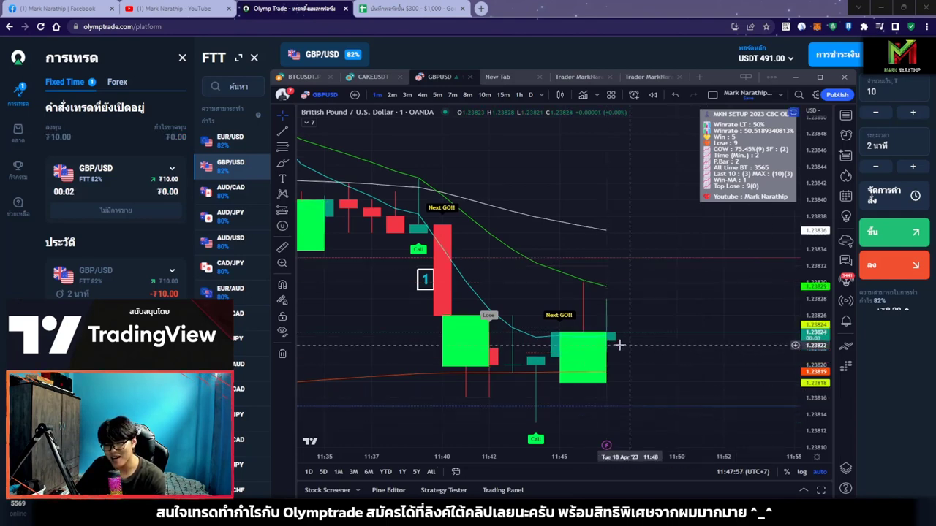
# Move the 2 marker from below the latest Call signal to the empty chart area near 11:50 at about 1.23818
pyautogui.scroll(4, 619, 350)
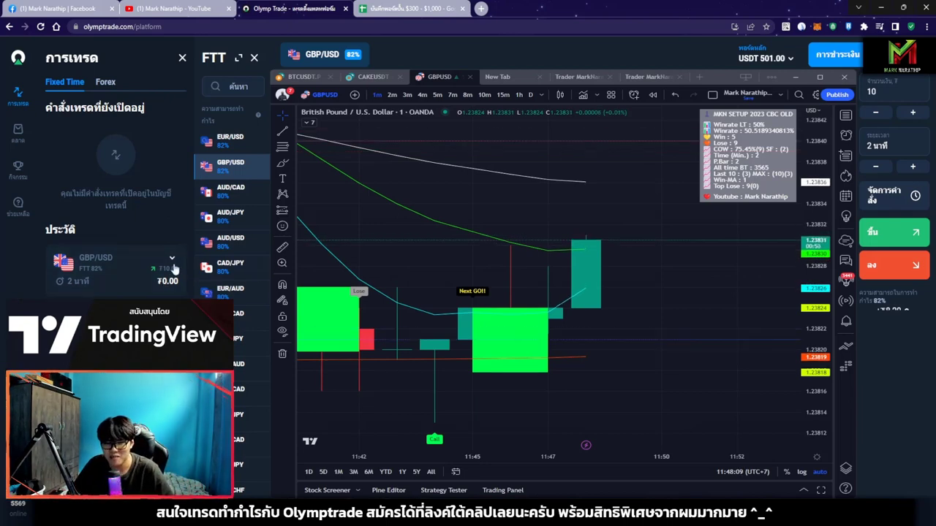
pyautogui.scroll(-4, 679, 266)
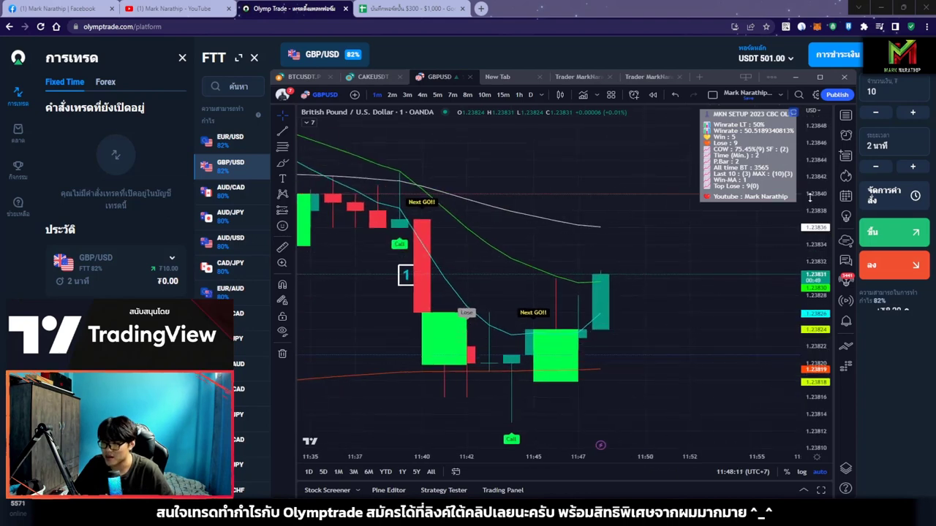
pyautogui.click(499, 373)
pyautogui.moveTo(500, 371); pyautogui.dragTo(633, 287)
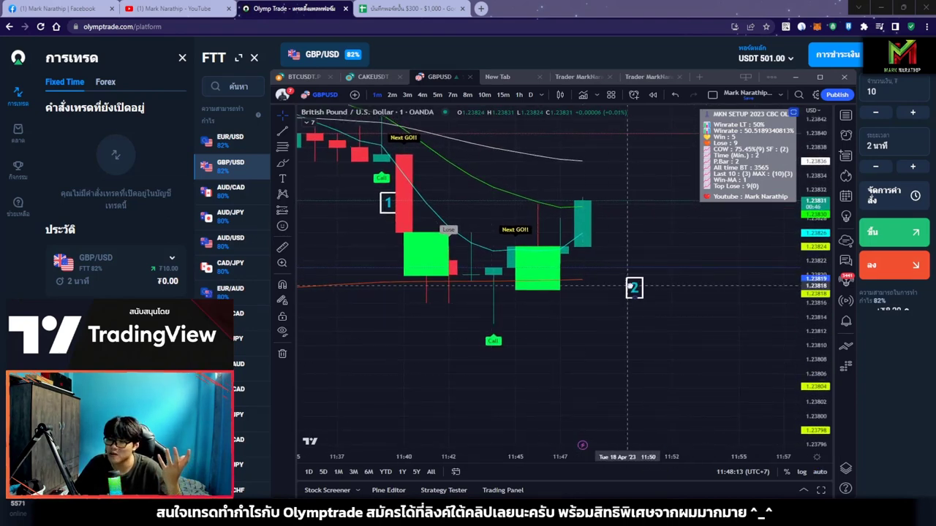
pyautogui.scroll(-3, 642, 351)
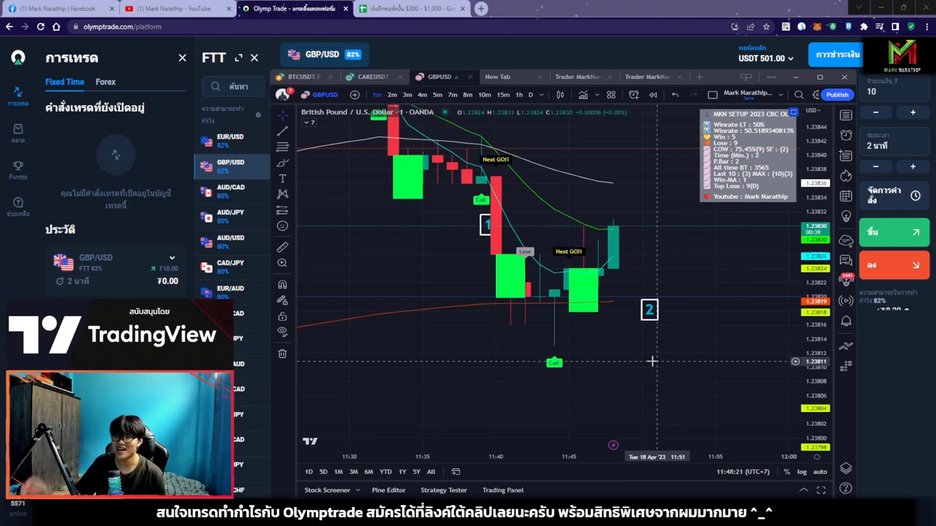
pyautogui.scroll(1, 626, 344)
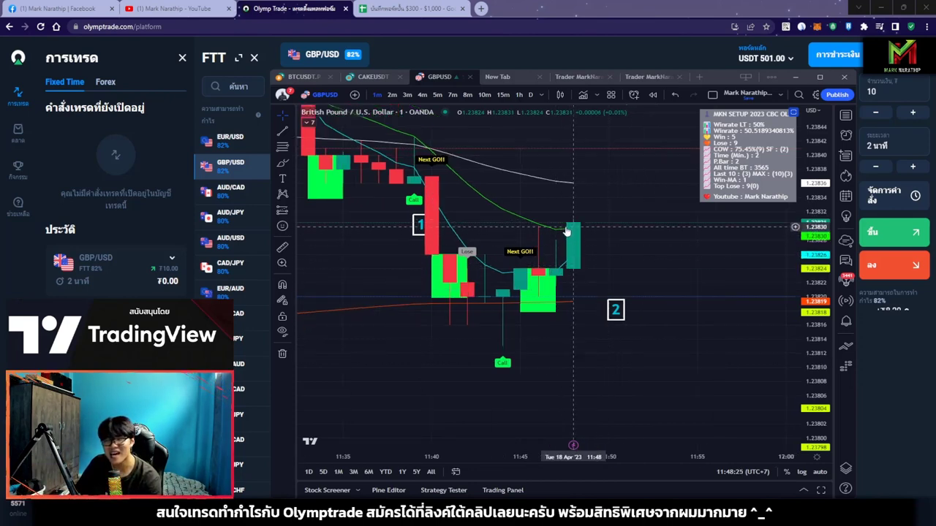
# Follow the latest GBP/USD one-minute candles and the Call signal around marker 2
pyautogui.hscroll(2, 662, 267)
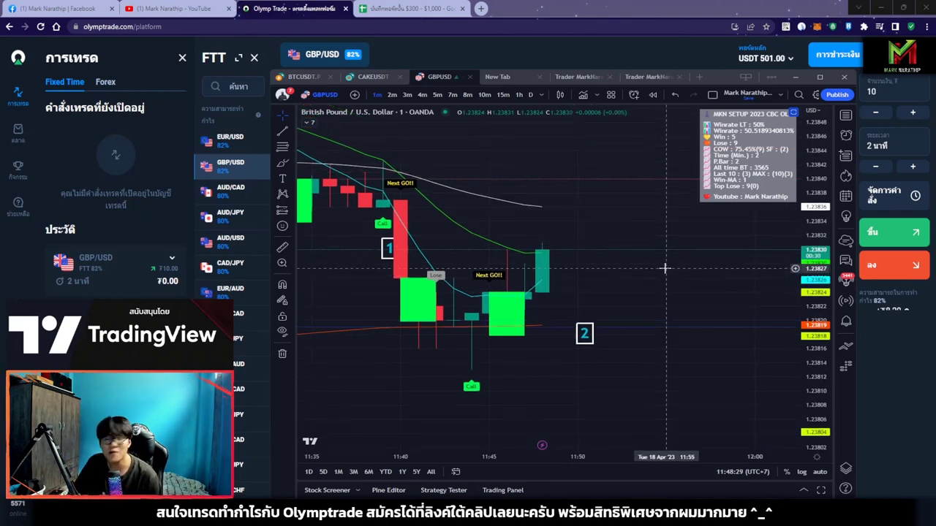
pyautogui.scroll(-2, 675, 278)
pyautogui.scroll(2, 675, 293)
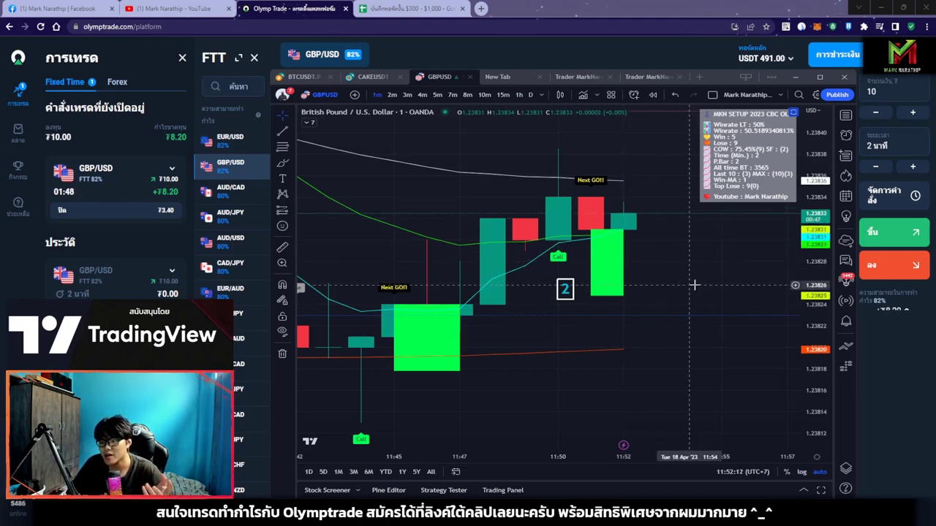
pyautogui.moveTo(625, 255); pyautogui.dragTo(553, 251)
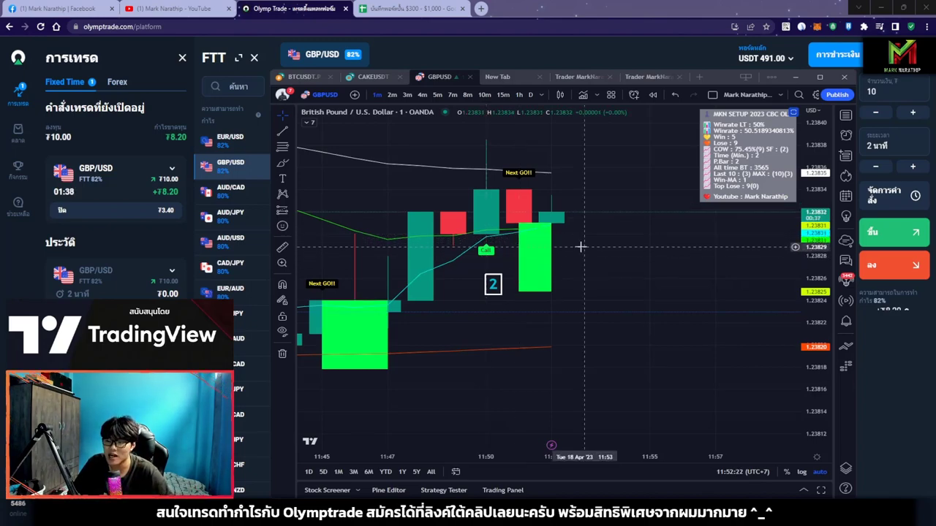
# Temporarily hide the MKN SETUP 2023 CBC OLD indicator to check the wider GBP/USD trend since about 01:30 on bare candles
pyautogui.scroll(-3, 580, 247)
pyautogui.scroll(-10, 580, 246)
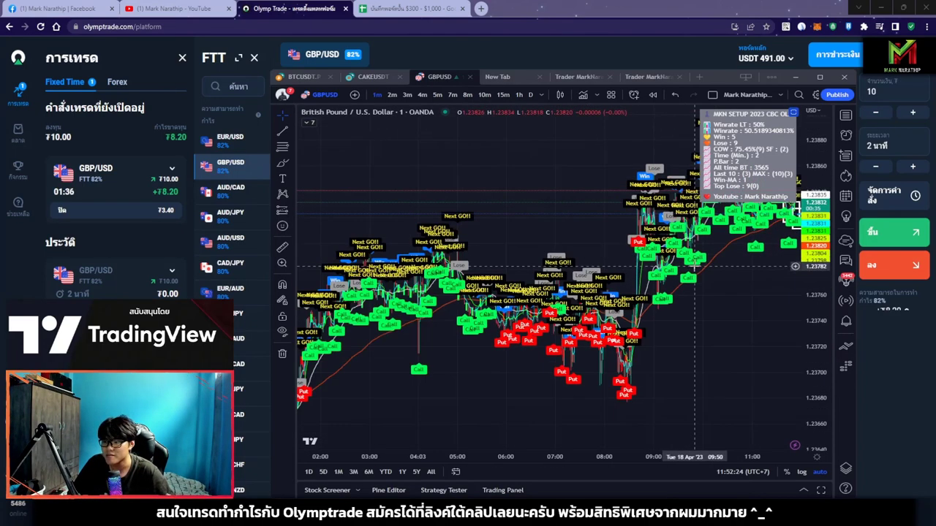
pyautogui.scroll(2, 497, 182)
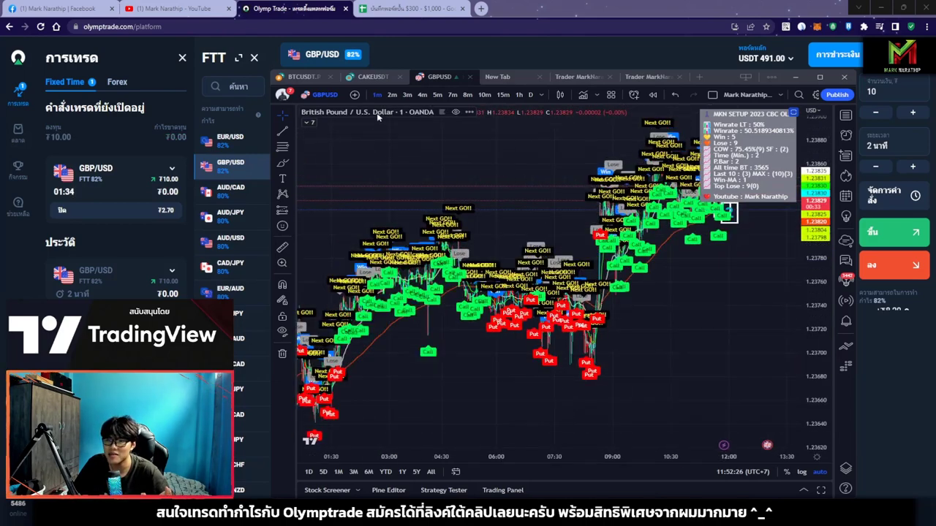
pyautogui.click(310, 123)
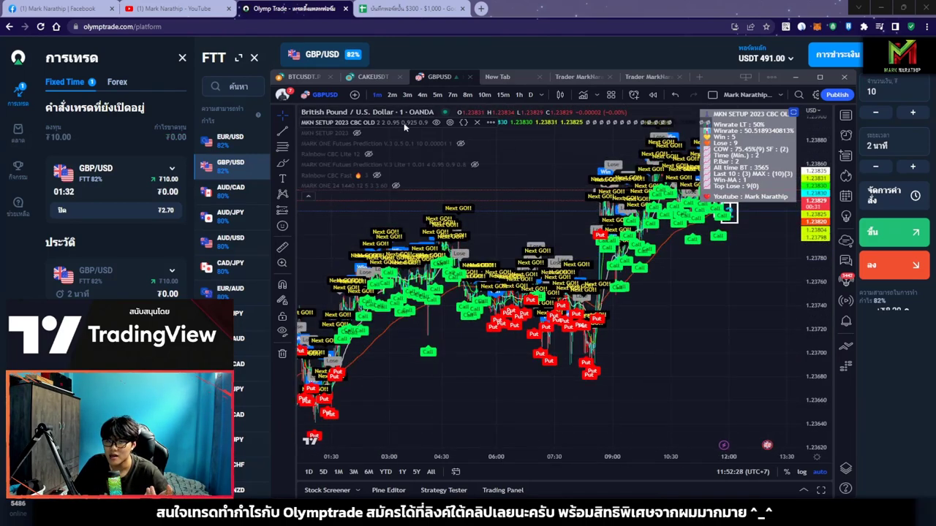
pyautogui.click(436, 122)
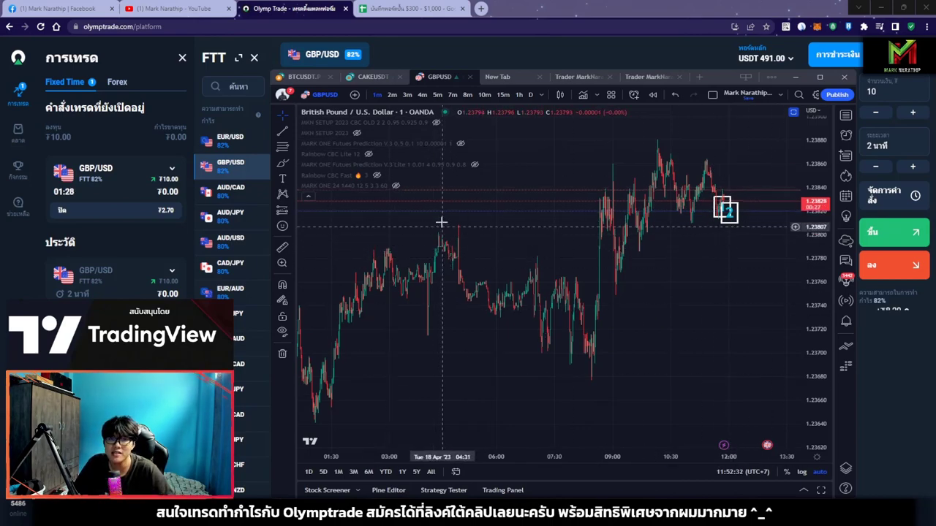
pyautogui.click(435, 122)
# Examine the recent GBP/USD candles, moving averages and Call signals from about 11:20 around markers 1 and 2
pyautogui.scroll(5, 654, 306)
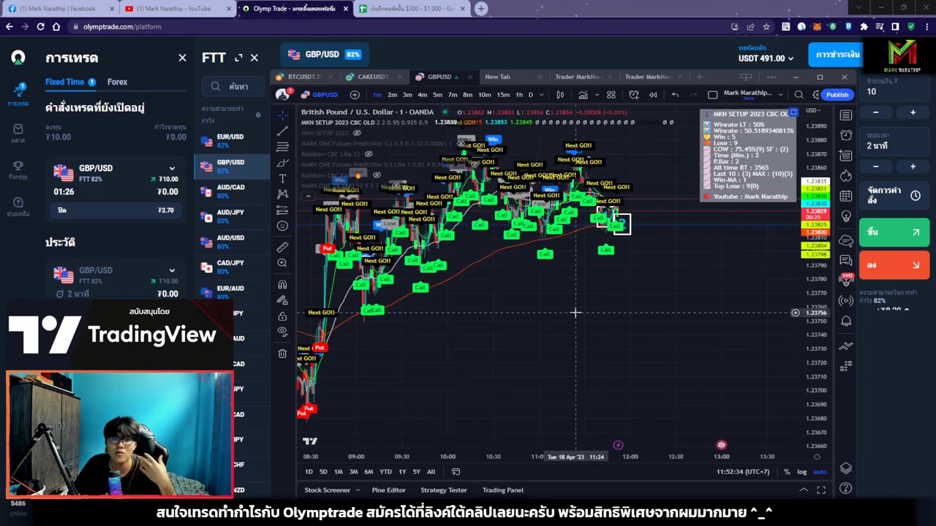
pyautogui.scroll(4, 702, 305)
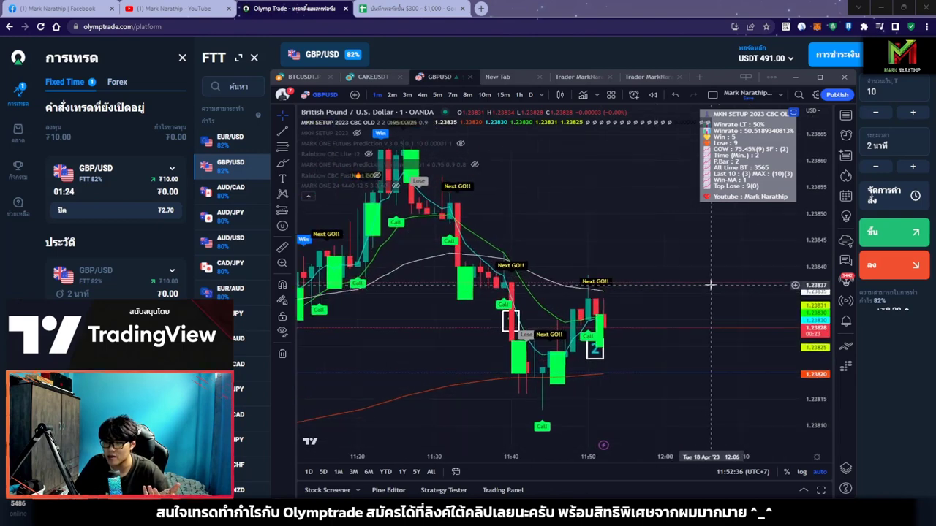
pyautogui.scroll(1, 642, 236)
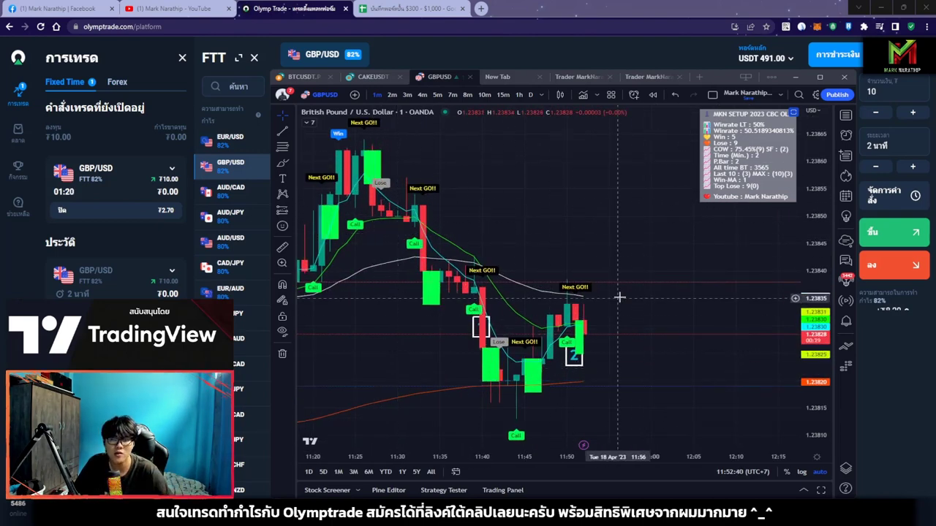
pyautogui.scroll(1, 730, 298)
pyautogui.scroll(1, 730, 297)
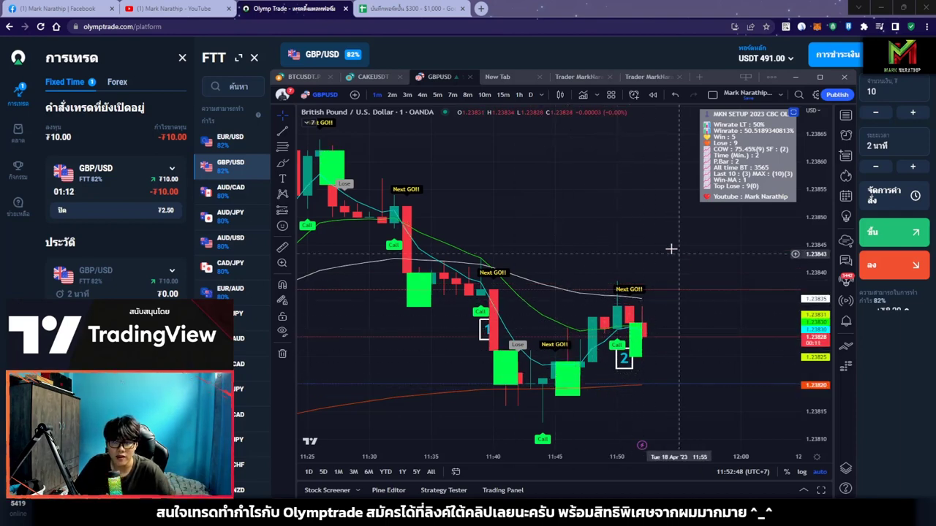
pyautogui.scroll(-4, 709, 264)
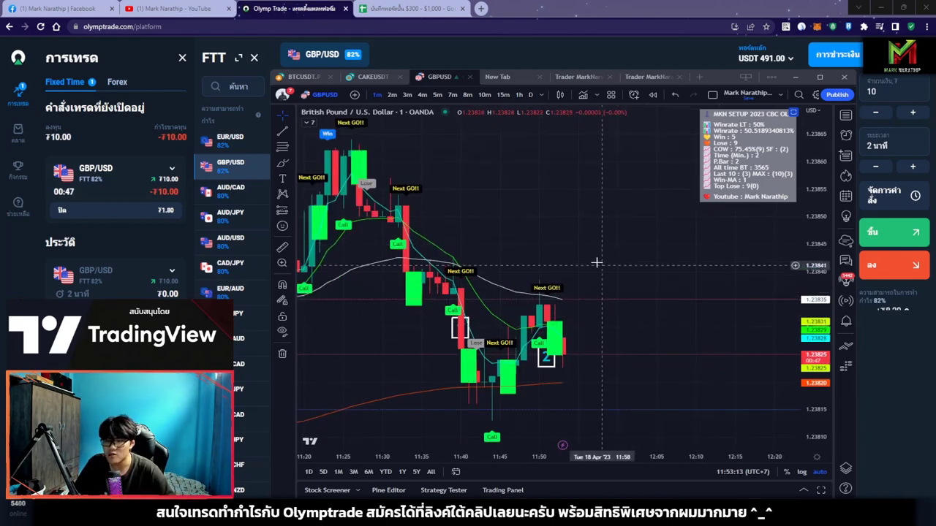
pyautogui.scroll(3, 716, 251)
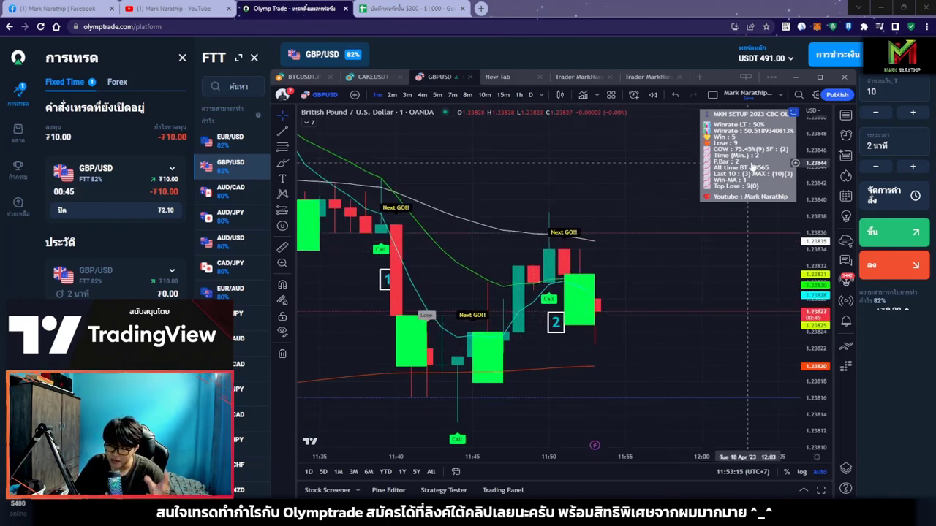
# Temporarily enable the Rainbow option of the MKN SETUP 2023 CBC OLD indicator to check its coloured levels at markers 1 and 2
pyautogui.doubleClick(565, 334)
pyautogui.click(627, 386)
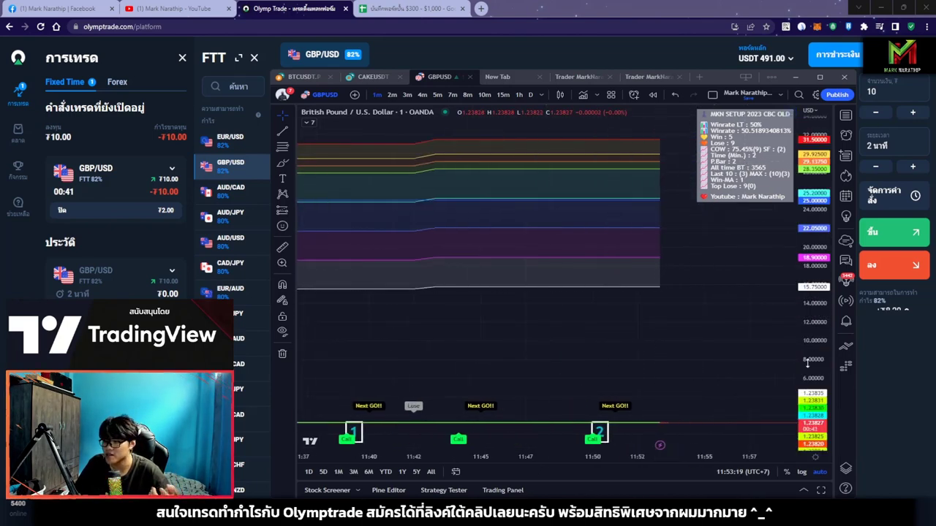
pyautogui.scroll(2, 694, 336)
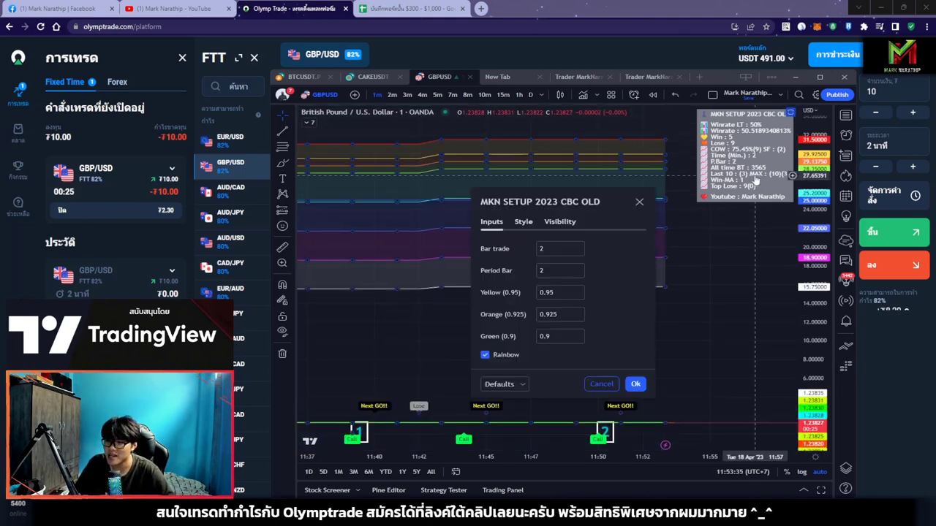
pyautogui.click(627, 385)
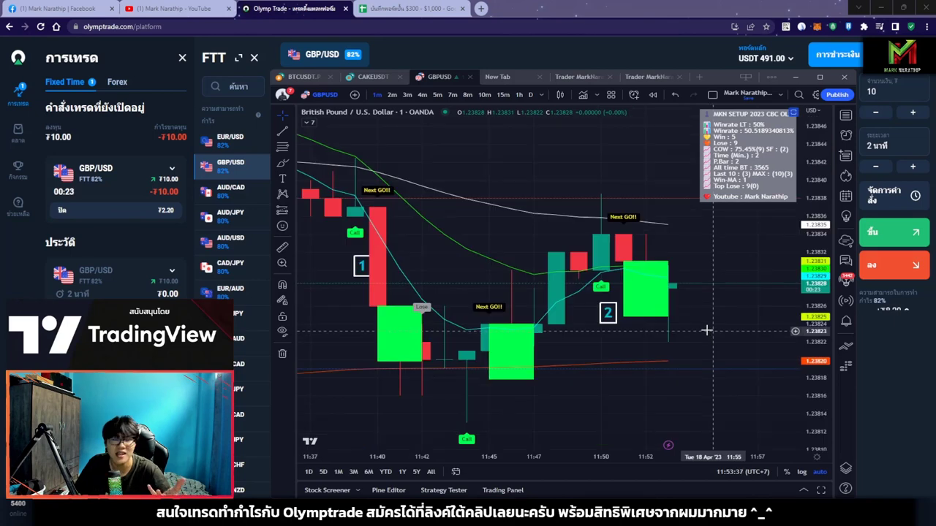
pyautogui.moveTo(721, 303); pyautogui.dragTo(660, 294)
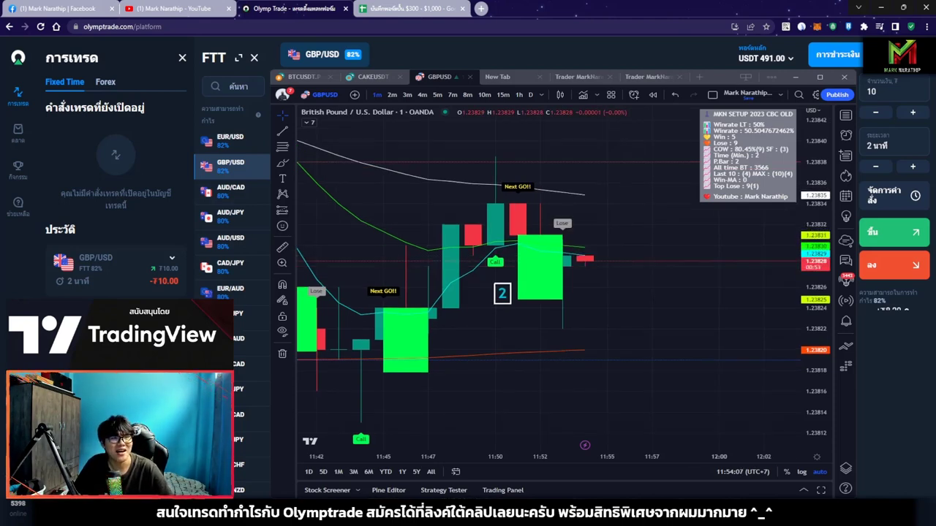
# Switch to the $300 - $1,000 spreadsheet and log the result of trade 14 as -100.00%
pyautogui.click(293, 8)
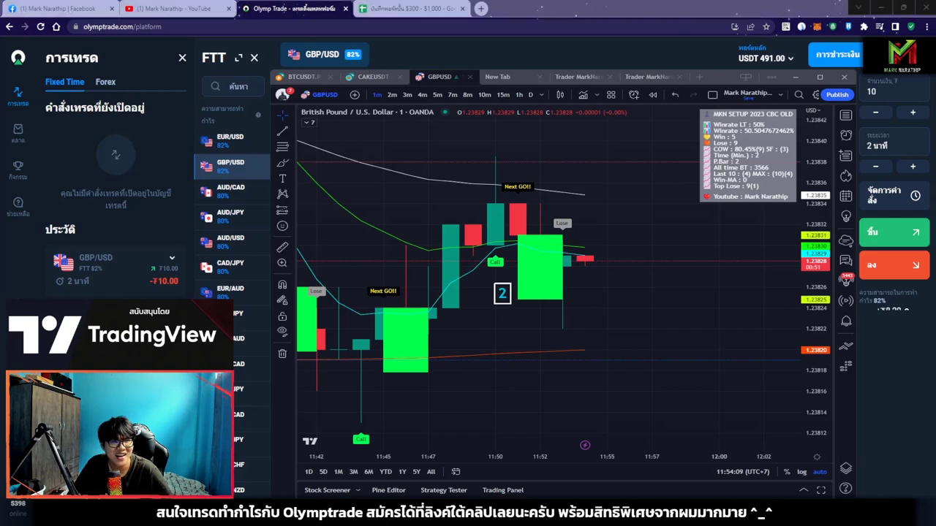
pyautogui.click(410, 8)
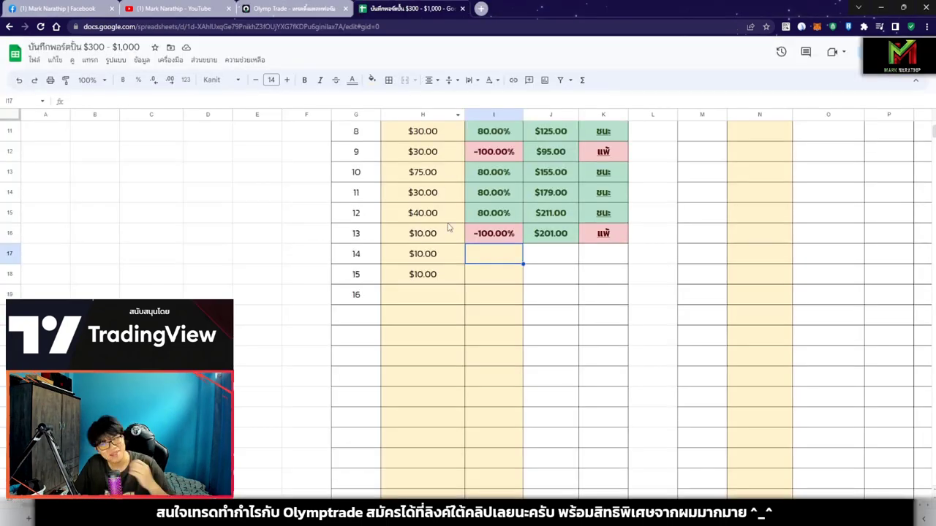
pyautogui.click(502, 234)
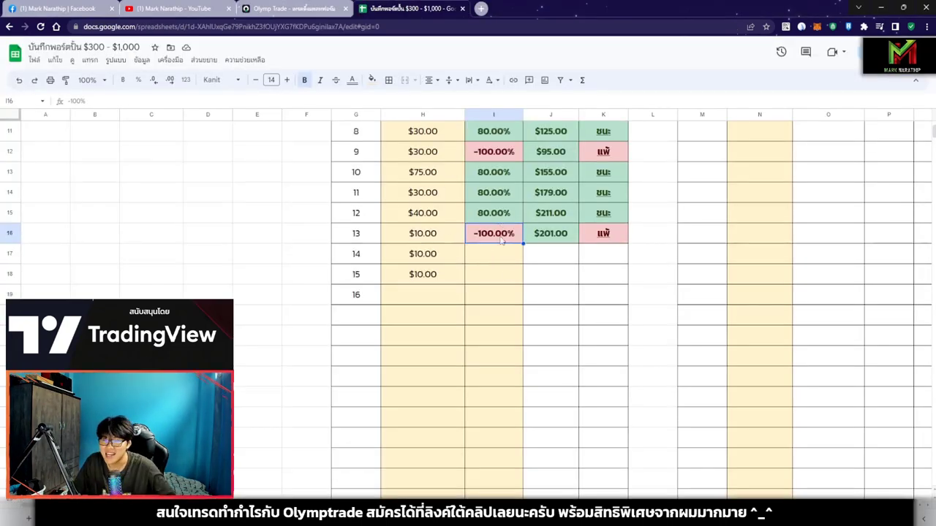
pyautogui.click(501, 256)
pyautogui.write('-100.00%')
pyautogui.click(497, 275)
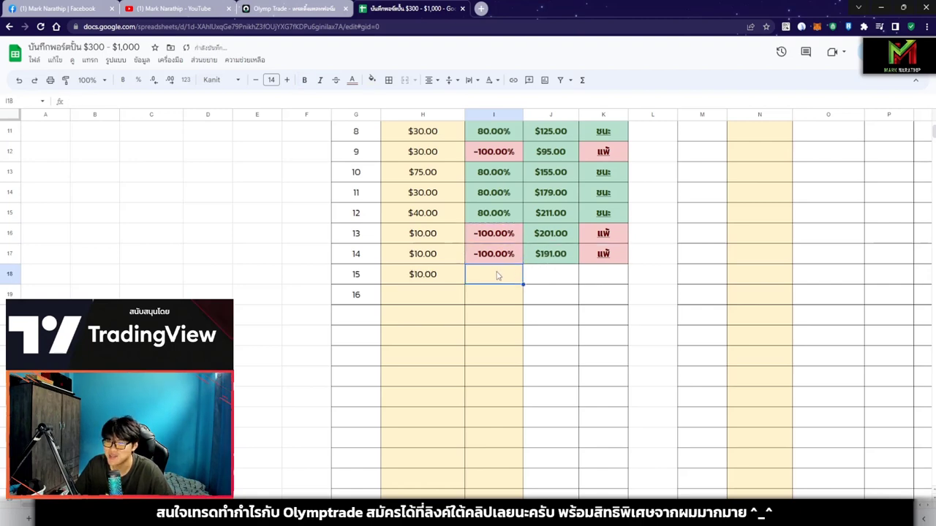
# Review the win/loss summary, win-rate formula and trade log in the spreadsheet, and select the empty result cell of trade 15
pyautogui.scroll(5, 320, 243)
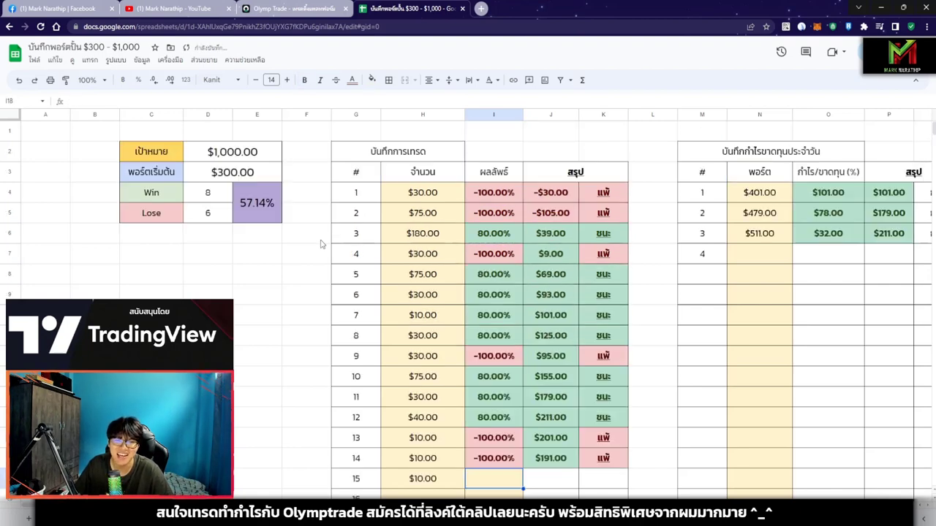
pyautogui.click(258, 209)
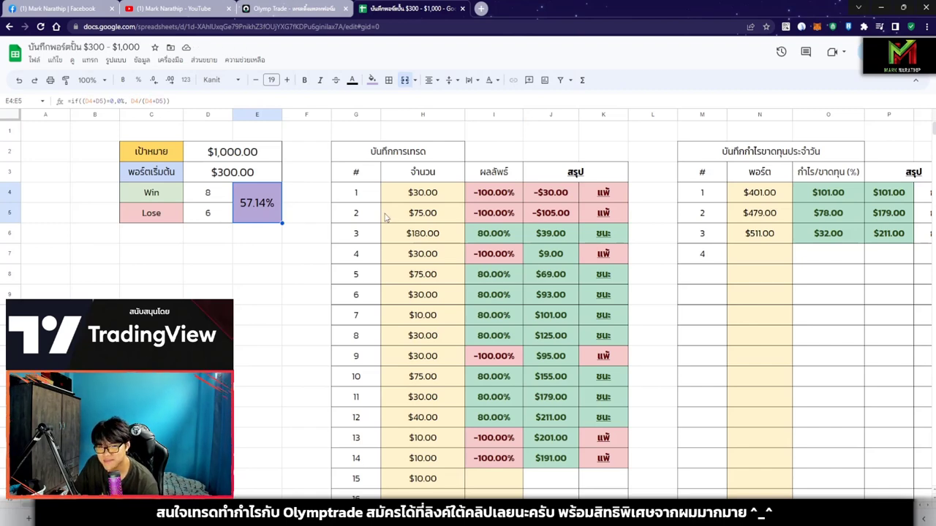
pyautogui.scroll(-5, 499, 214)
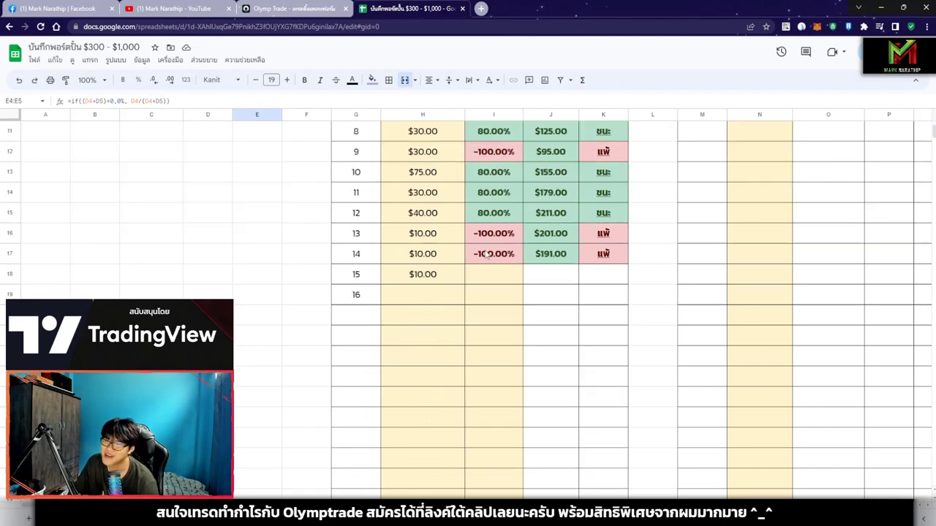
pyautogui.scroll(5, 493, 275)
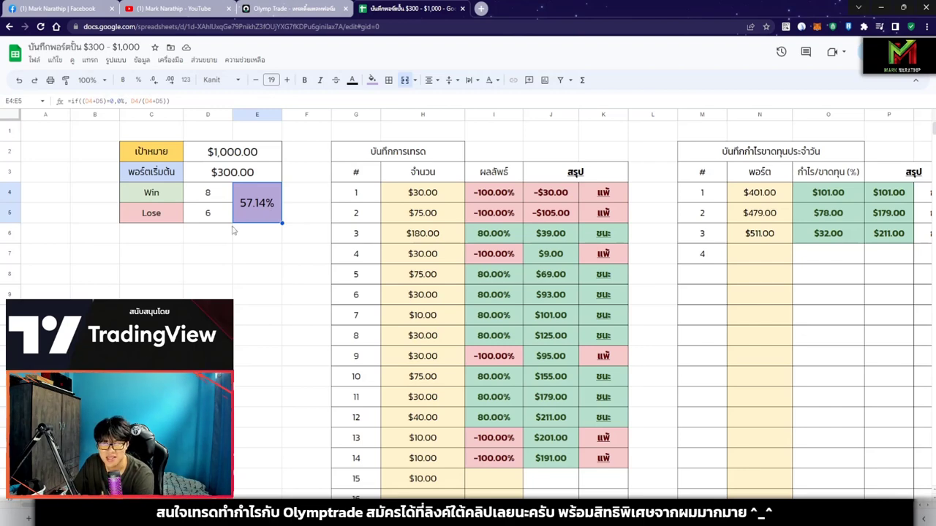
pyautogui.scroll(-2, 522, 216)
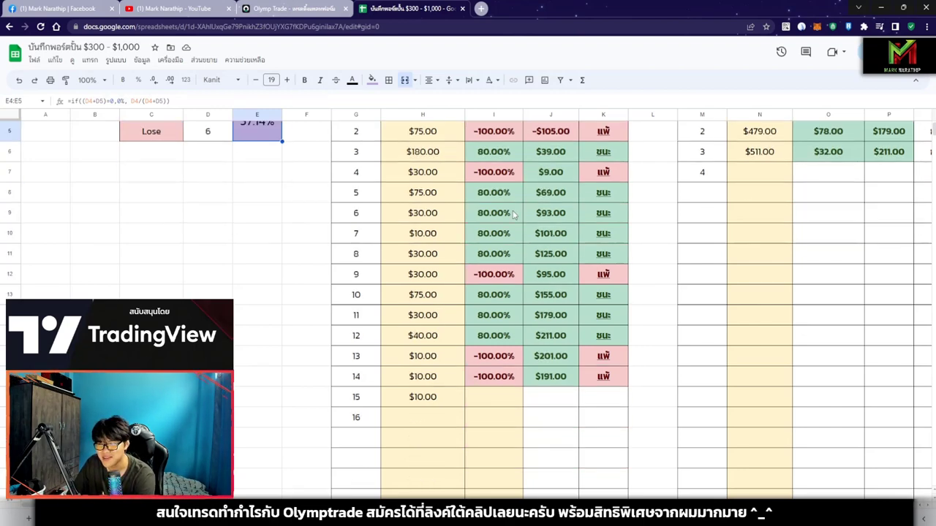
pyautogui.scroll(-2, 509, 232)
pyautogui.click(506, 315)
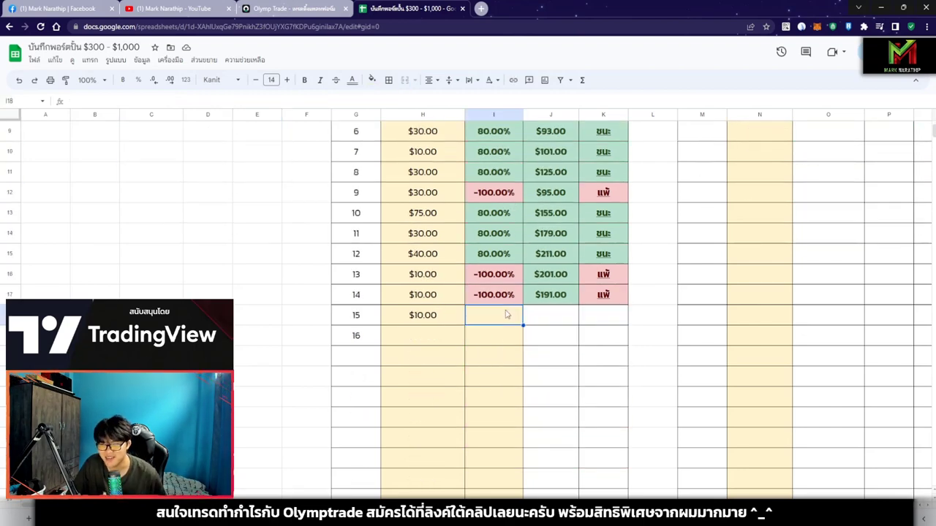
# Switch back to Olymp Trade and the TradingView GBP/USD chart, and examine the candles and signals around markers 1 and 2
pyautogui.click(293, 9)
pyautogui.scroll(-5, 590, 252)
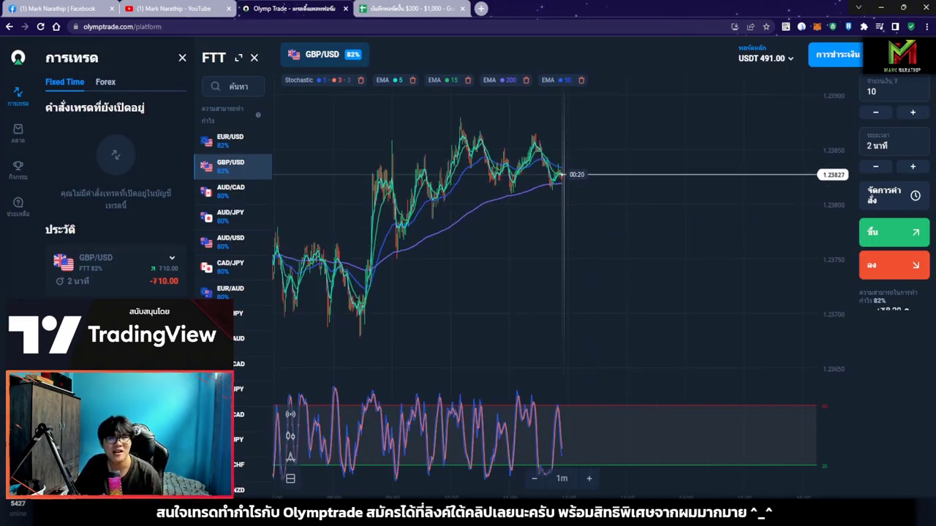
pyautogui.hotkey('alt', 'Tab')
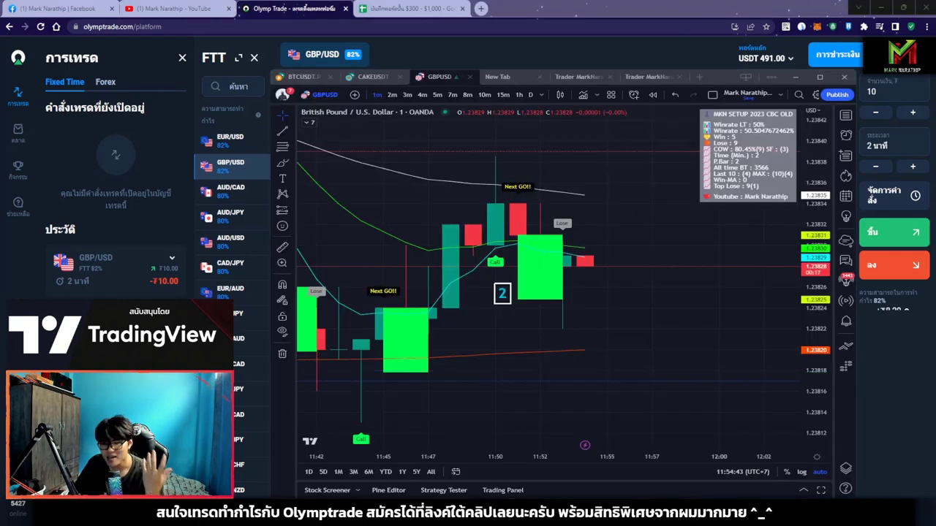
pyautogui.scroll(-3, 585, 351)
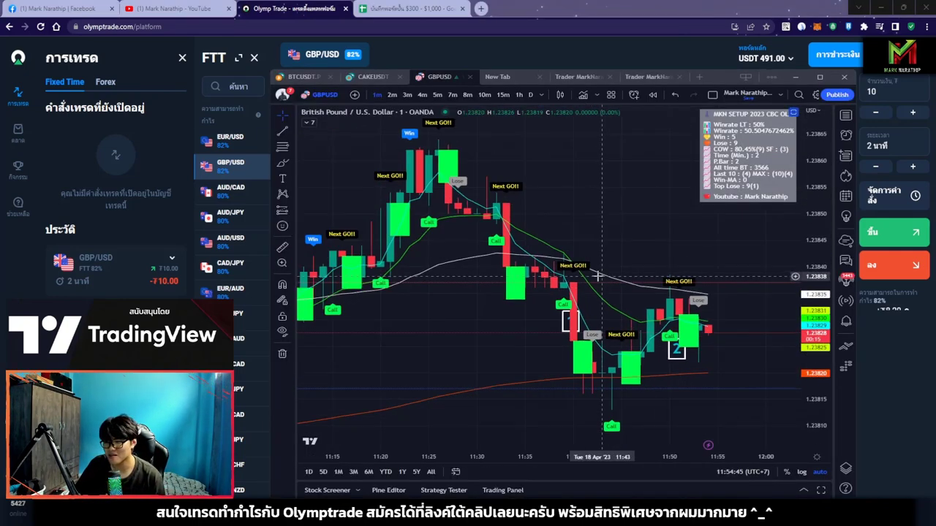
pyautogui.scroll(3, 598, 277)
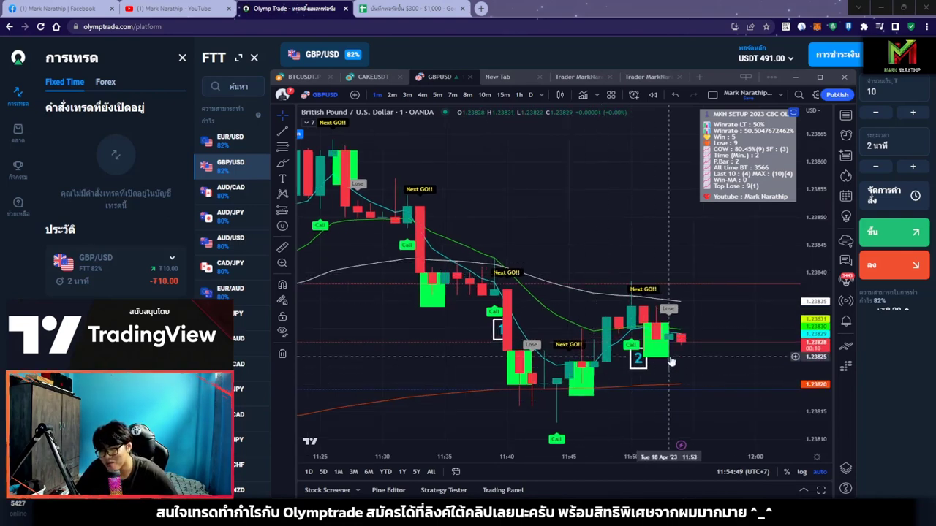
pyautogui.hscroll(3, 674, 351)
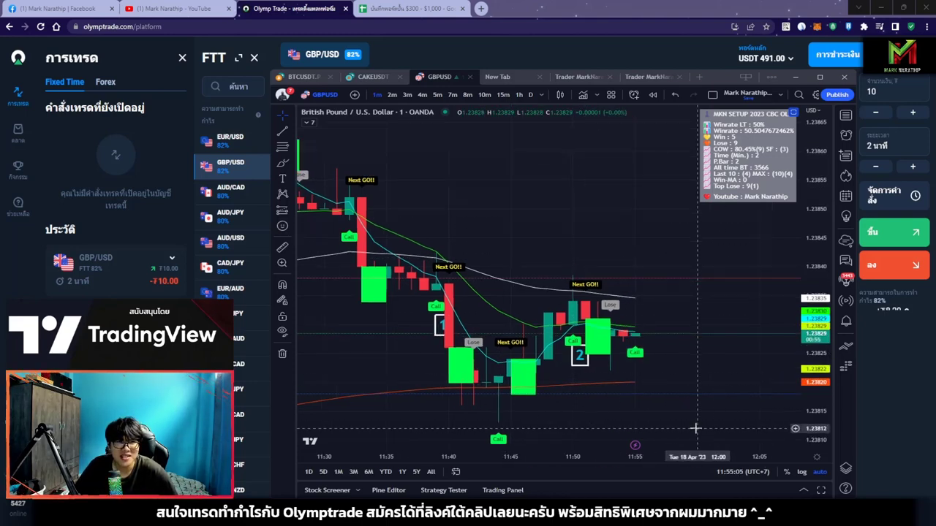
pyautogui.scroll(-5, 694, 427)
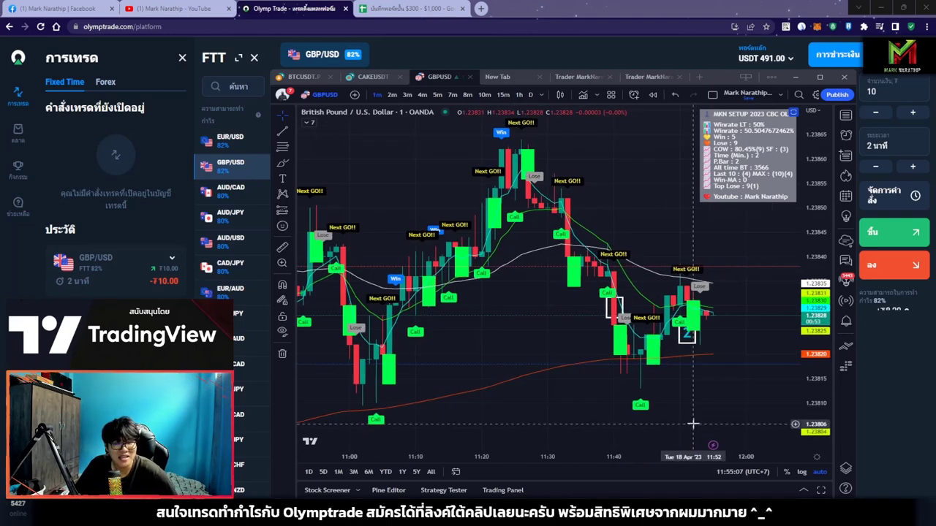
# Hide the MKN SETUP 2023 CBC OLD indicator and view the bare GBP/USD candles from about 09:00 to markers 1 and 2
pyautogui.click(311, 125)
pyautogui.click(437, 122)
pyautogui.scroll(-4, 631, 275)
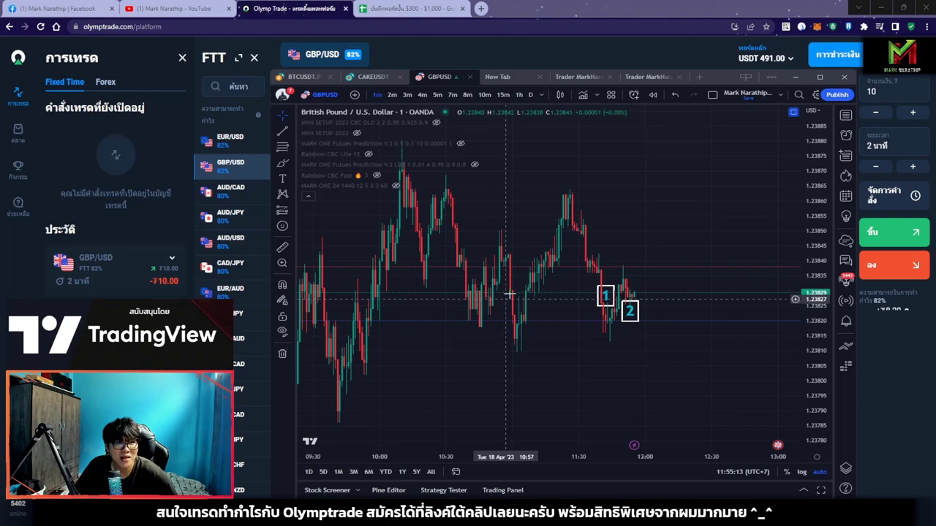
pyautogui.scroll(-1, 541, 241)
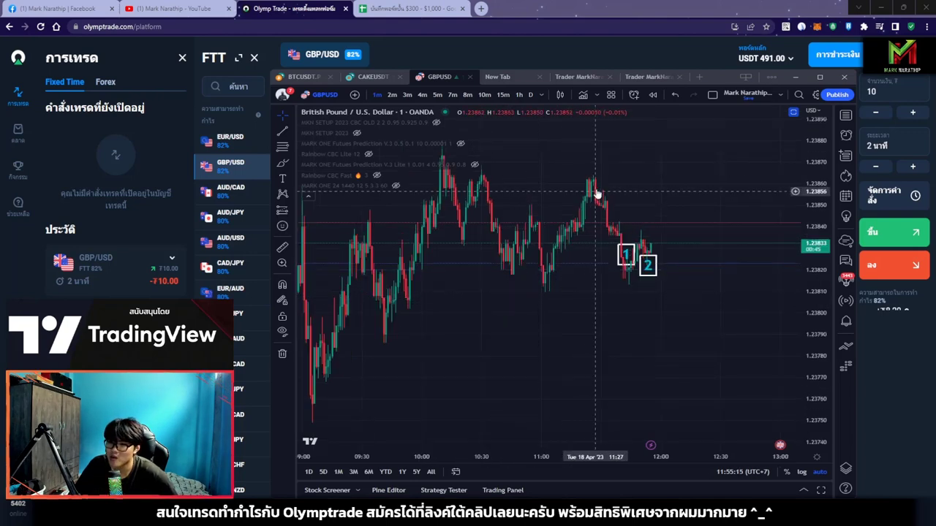
# Examine the bare GBP/USD candles around markers 1 and 2, and show the MKN SETUP 2023 CBC OLD indicator again
pyautogui.hscroll(-2, 597, 194)
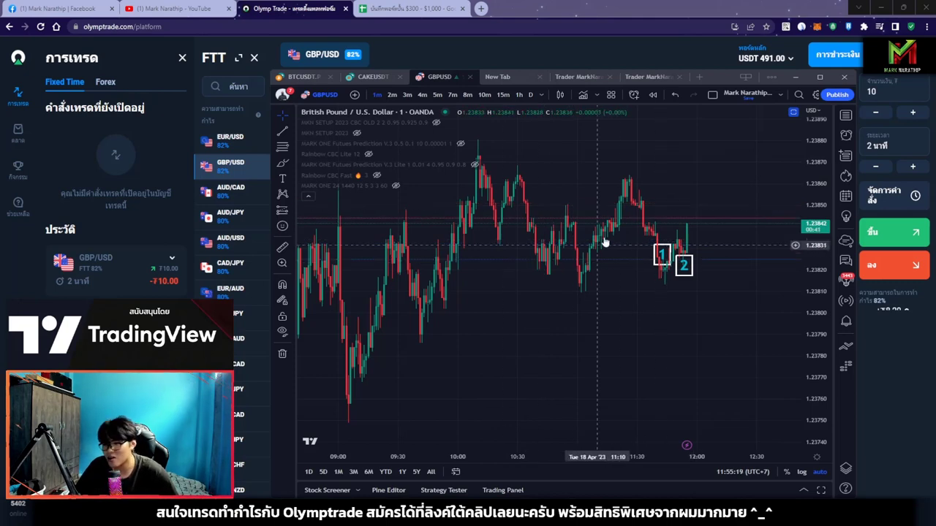
pyautogui.scroll(1, 598, 200)
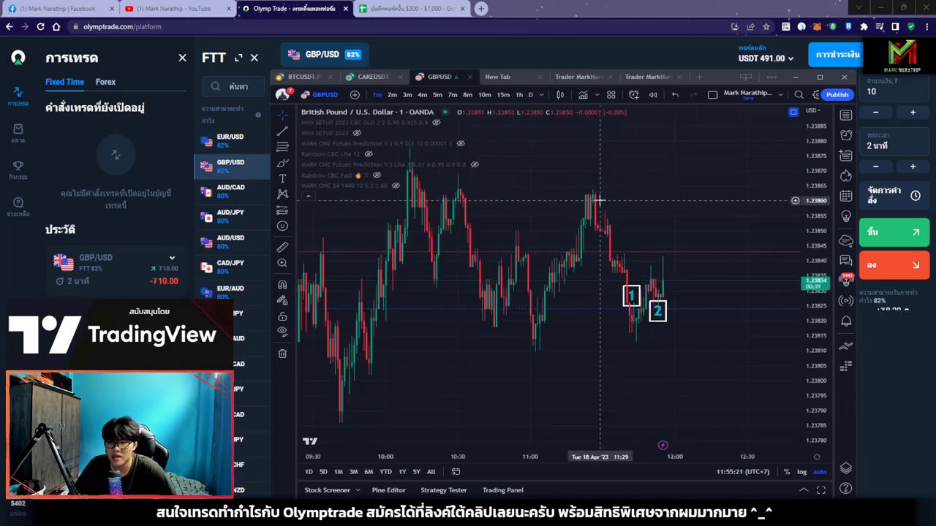
pyautogui.scroll(5, 597, 200)
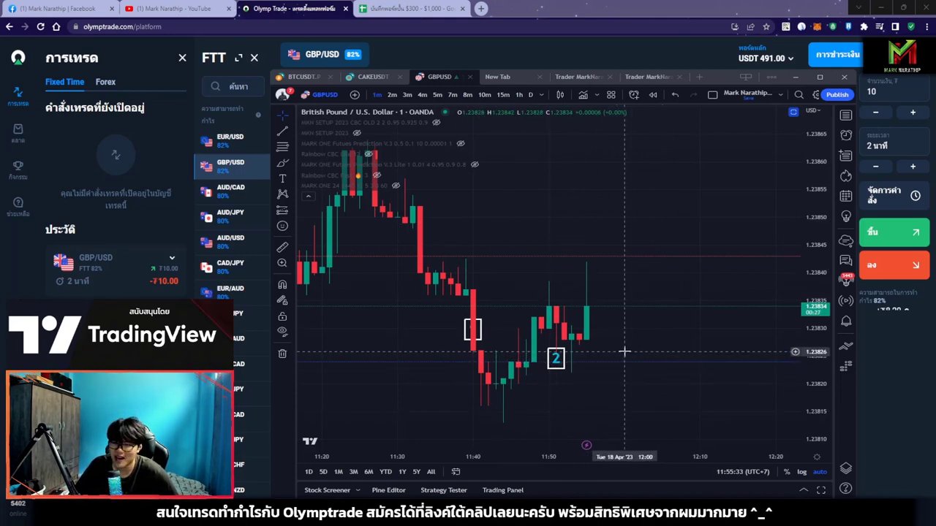
pyautogui.scroll(-2, 714, 294)
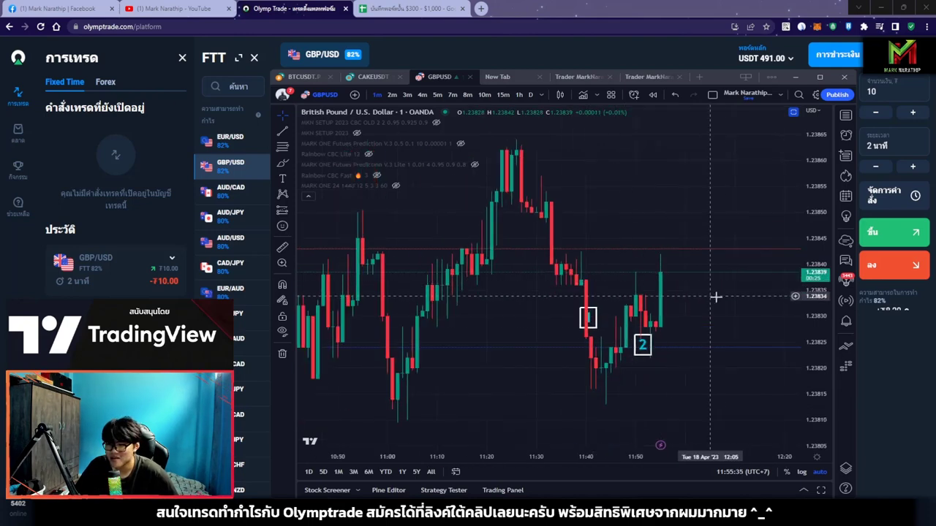
pyautogui.scroll(-2, 724, 292)
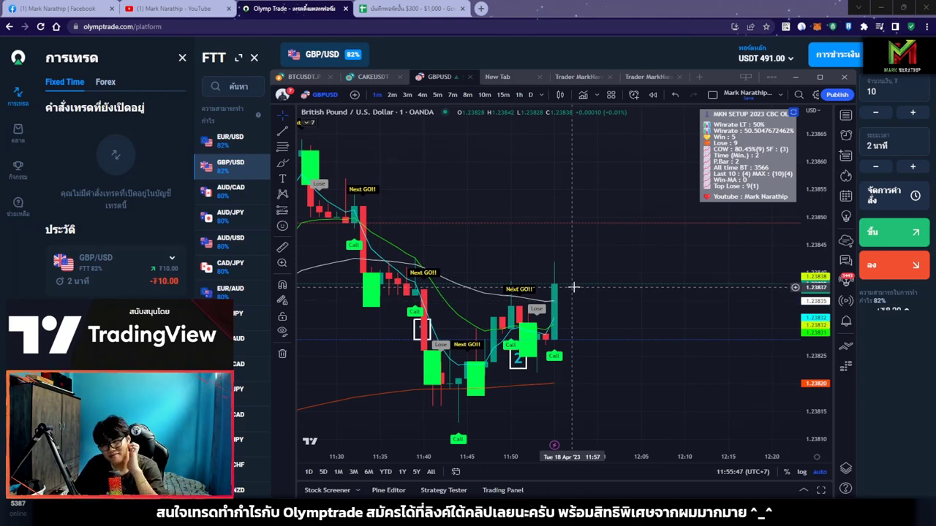
# Place a copy of the boxed marker below the 11:55 Call signal on the GBP/USD chart and change its text to 3
pyautogui.scroll(3, 575, 289)
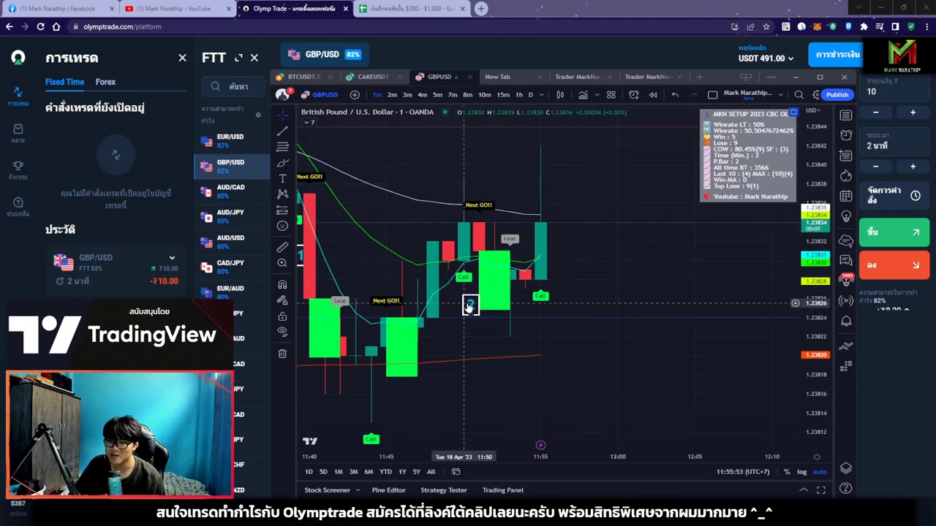
pyautogui.click(546, 317)
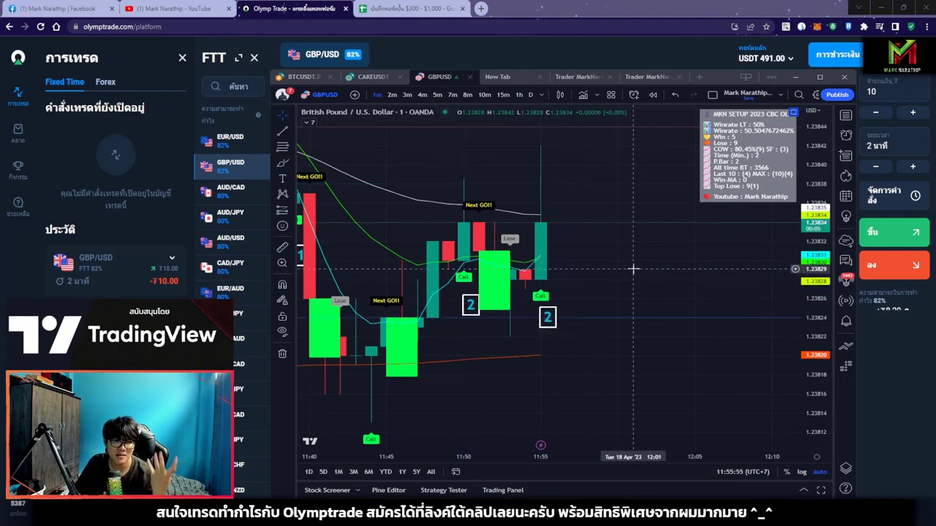
pyautogui.click(322, 94)
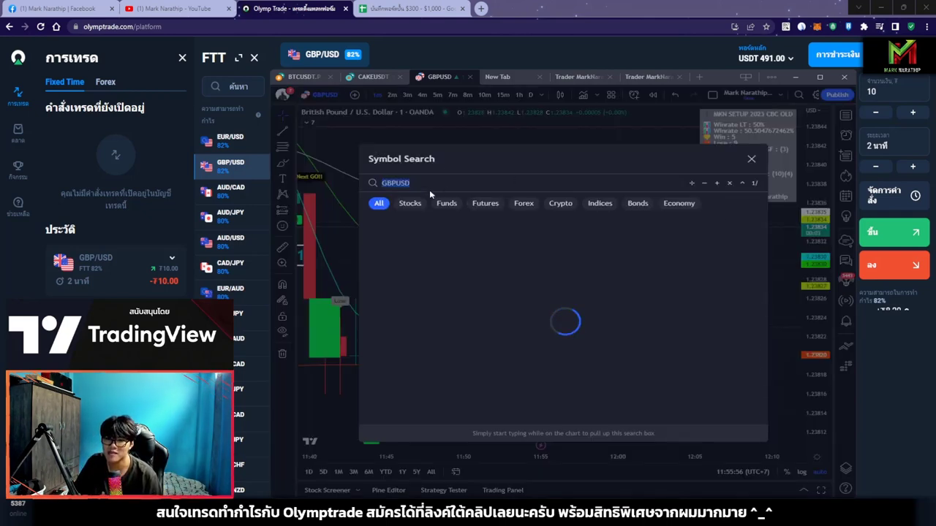
pyautogui.click(457, 136)
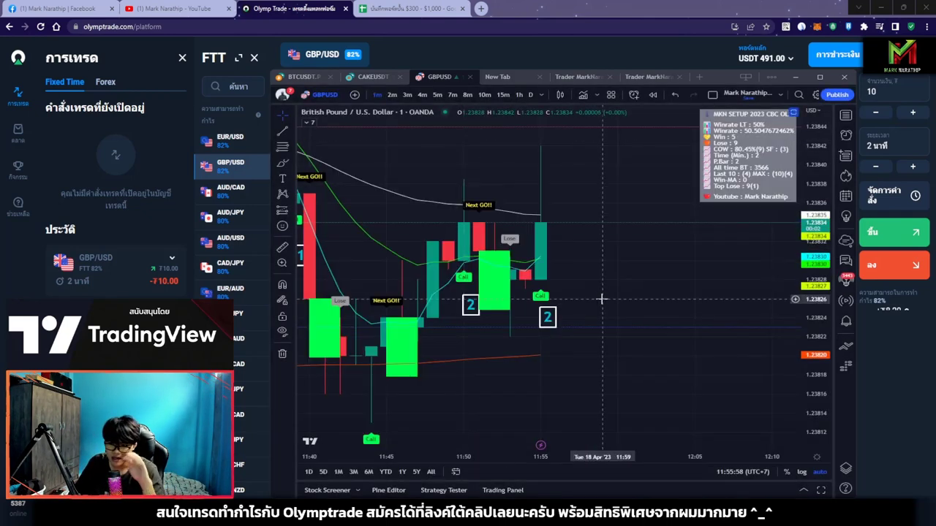
pyautogui.doubleClick(546, 316)
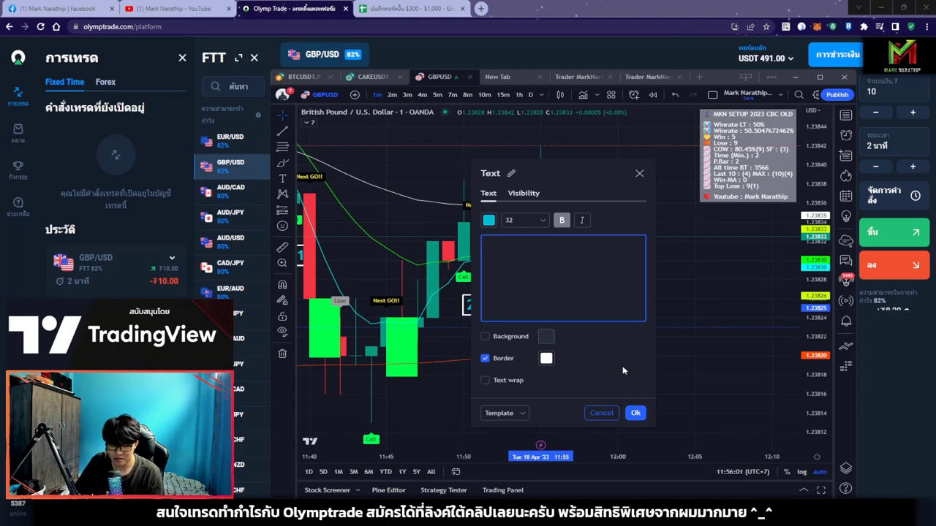
pyautogui.write('3')
pyautogui.click(636, 413)
# Place an upward GBP/USD order of 10 USDT for 2 minutes following the Call signal at marker 3, and dismiss its notification
pyautogui.scroll(3, 539, 262)
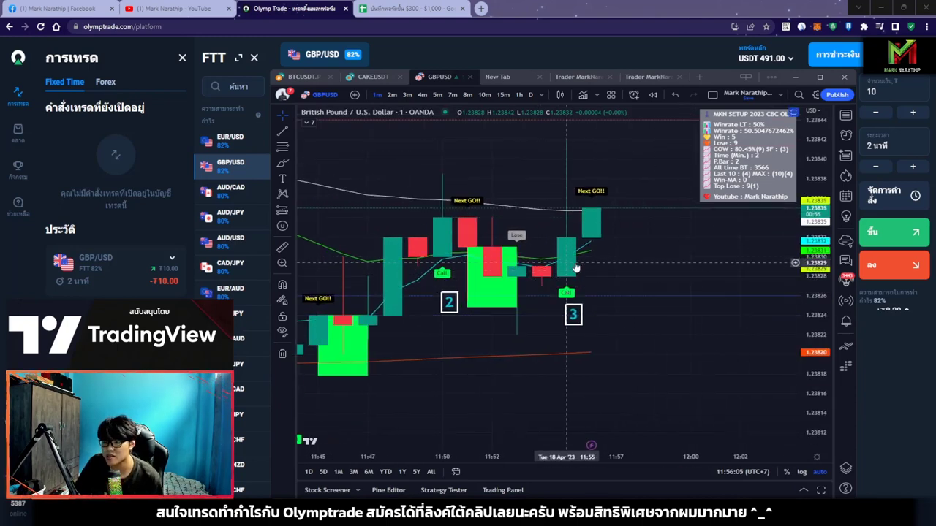
pyautogui.moveTo(571, 267); pyautogui.dragTo(559, 270)
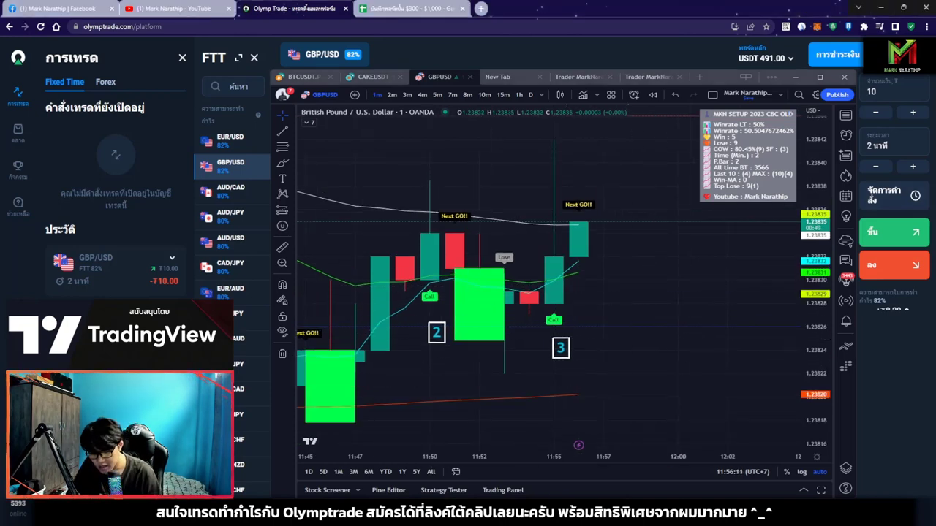
pyautogui.click(893, 231)
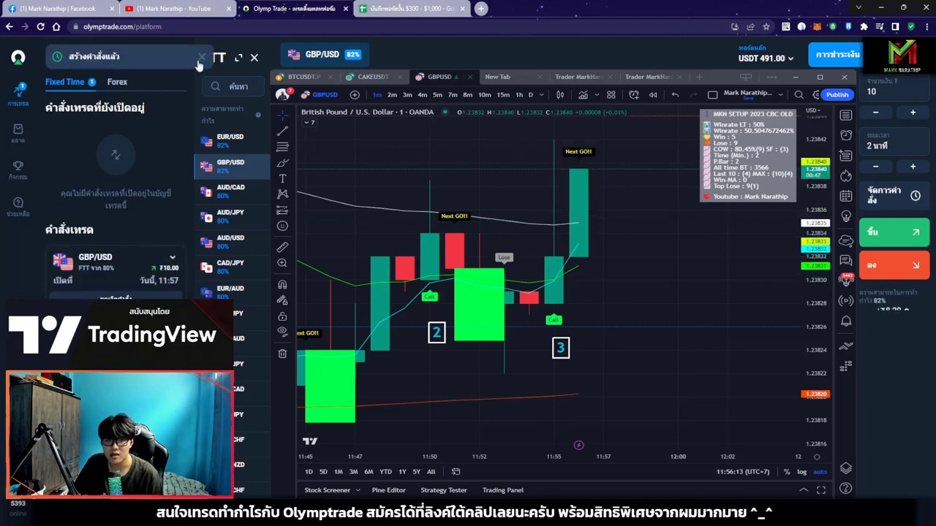
pyautogui.click(200, 58)
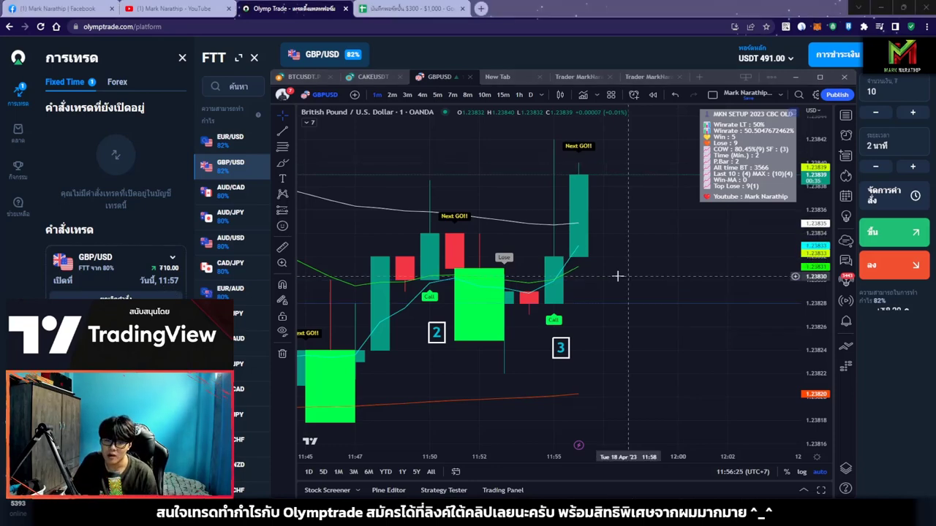
# Check the inputs of the MKN SETUP 2023 CBC OLD indicator and close its settings without changing them
pyautogui.moveTo(633, 275); pyautogui.dragTo(627, 268)
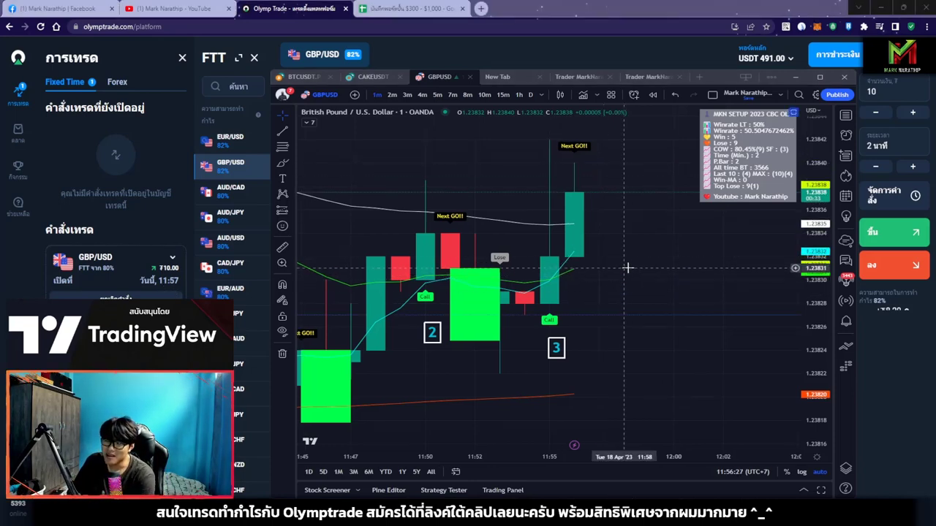
pyautogui.scroll(-1, 630, 261)
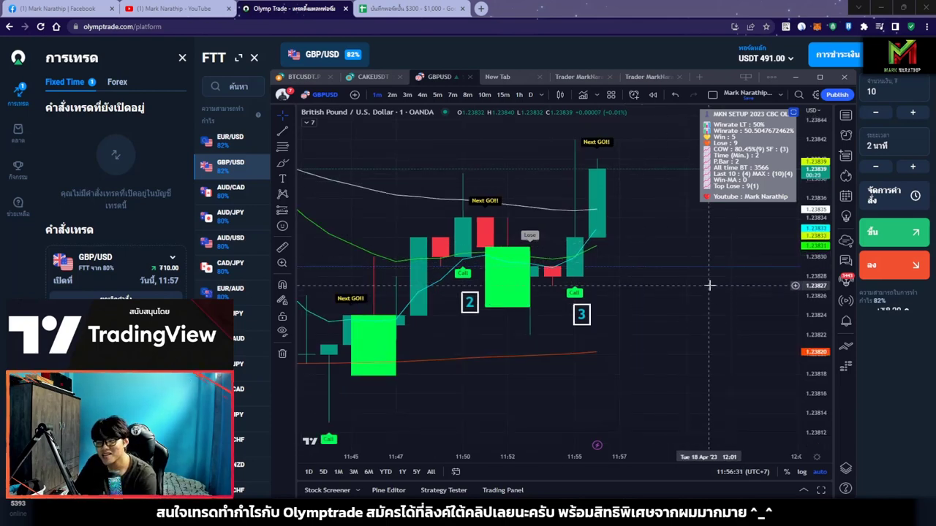
pyautogui.doubleClick(729, 165)
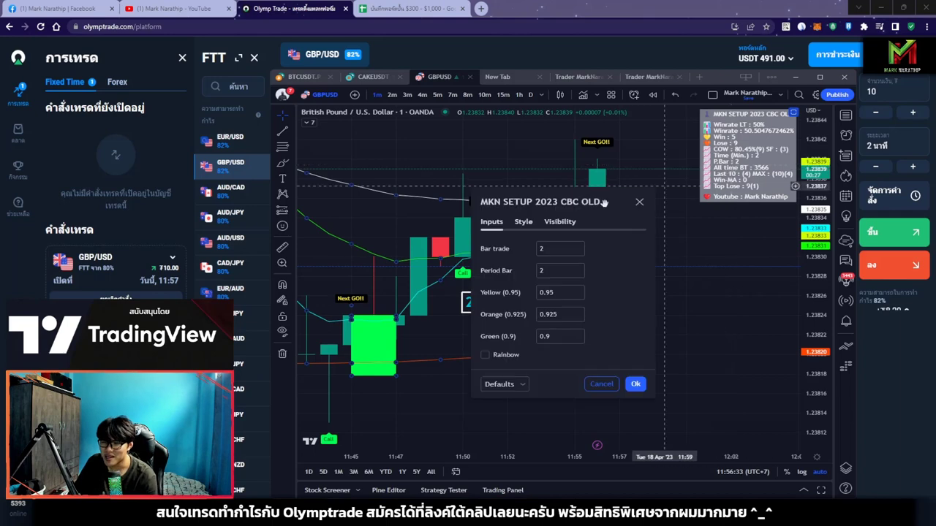
pyautogui.click(547, 246)
pyautogui.press('Escape')
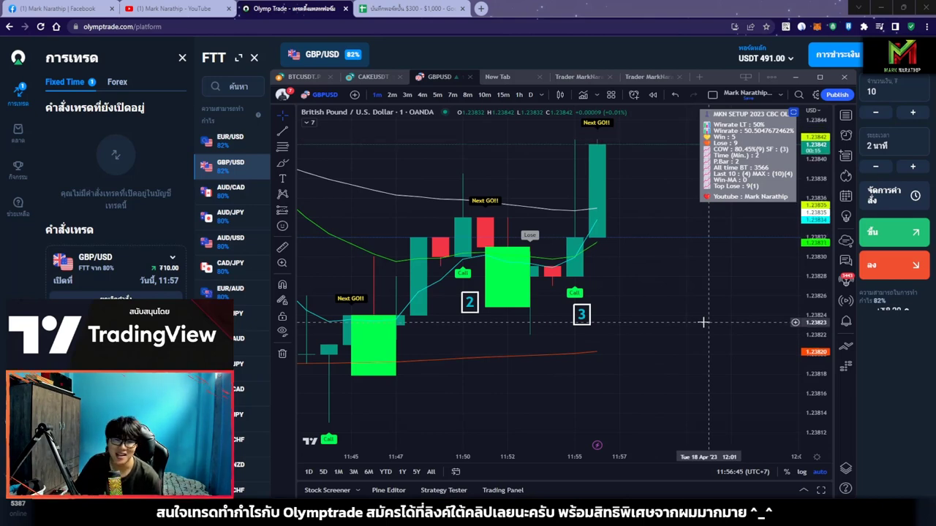
# Examine the GBP/USD candles, moving averages and signals around markers 1 to 3 and the 11:57 trade entry
pyautogui.scroll(-3, 633, 355)
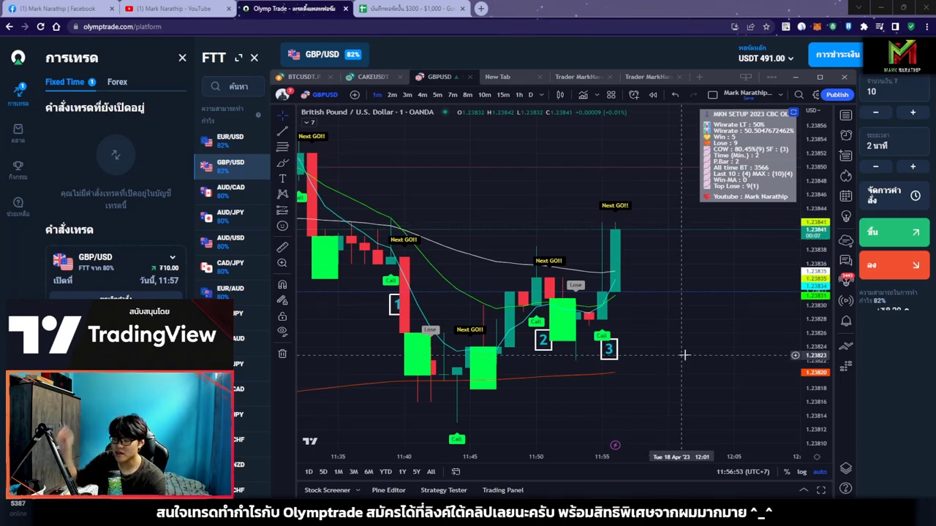
pyautogui.scroll(2, 662, 321)
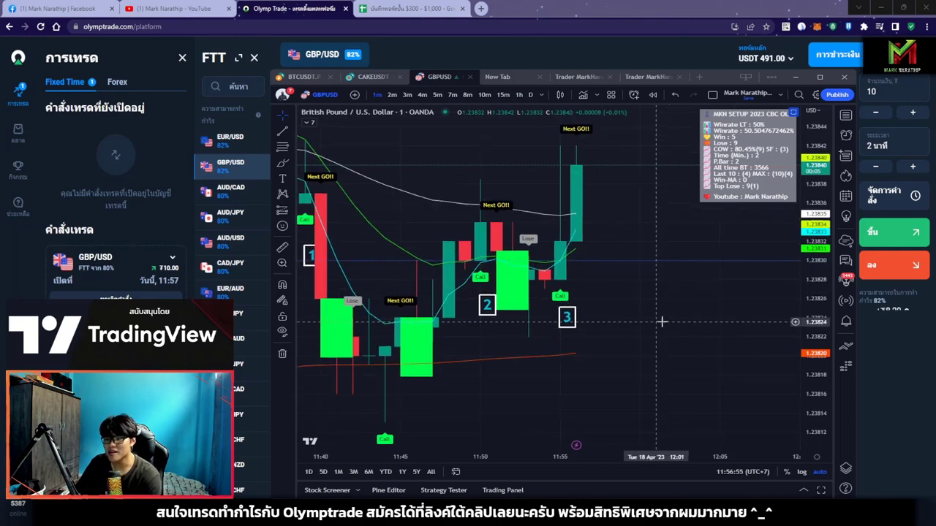
pyautogui.moveTo(662, 321); pyautogui.dragTo(711, 312)
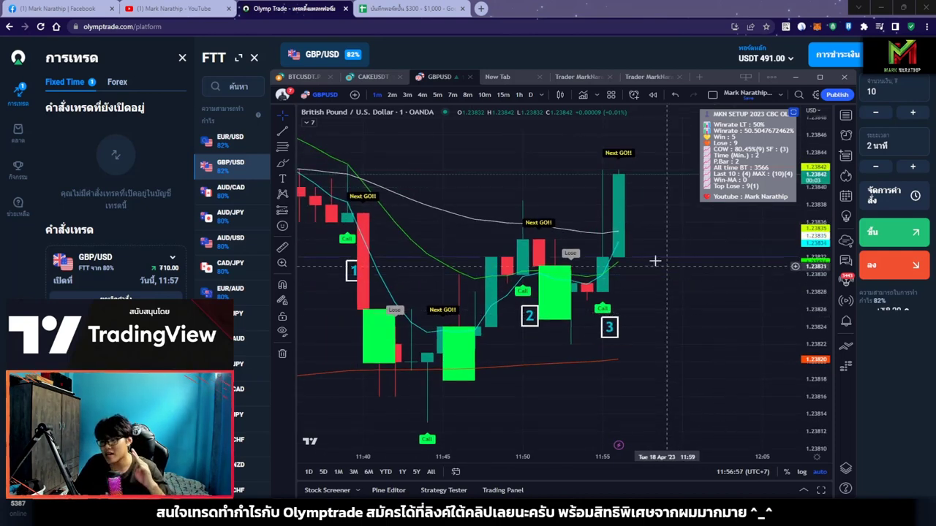
pyautogui.scroll(2, 695, 304)
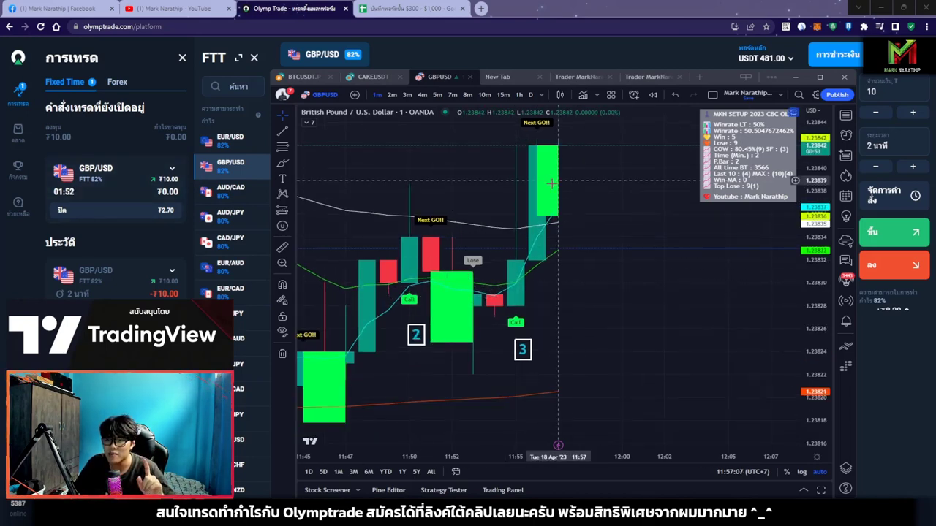
pyautogui.moveTo(593, 216); pyautogui.dragTo(651, 208)
pyautogui.scroll(3, 651, 208)
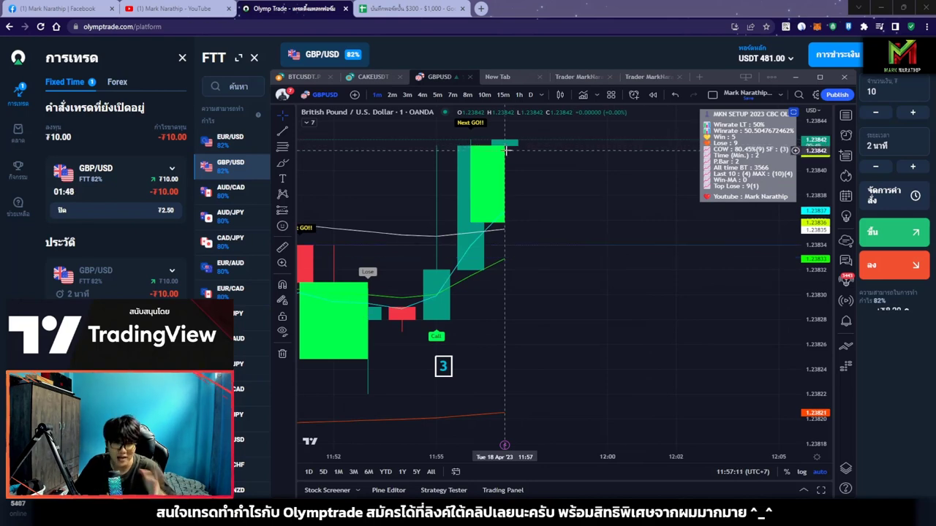
pyautogui.moveTo(601, 256); pyautogui.dragTo(626, 265)
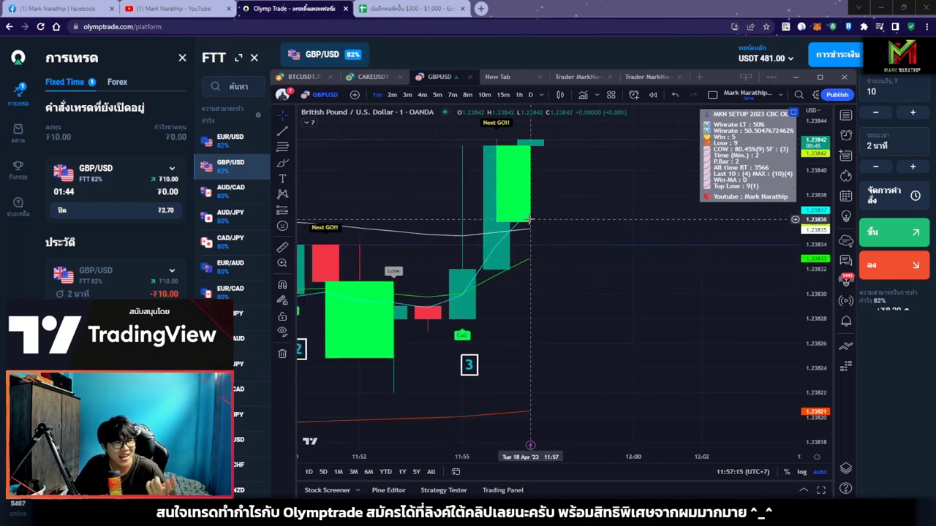
pyautogui.scroll(-4, 636, 315)
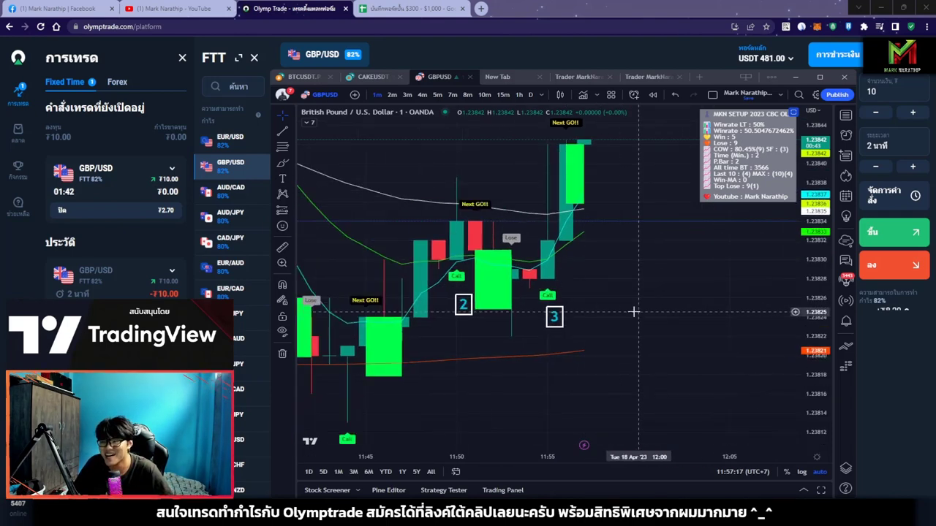
pyautogui.scroll(1, 639, 299)
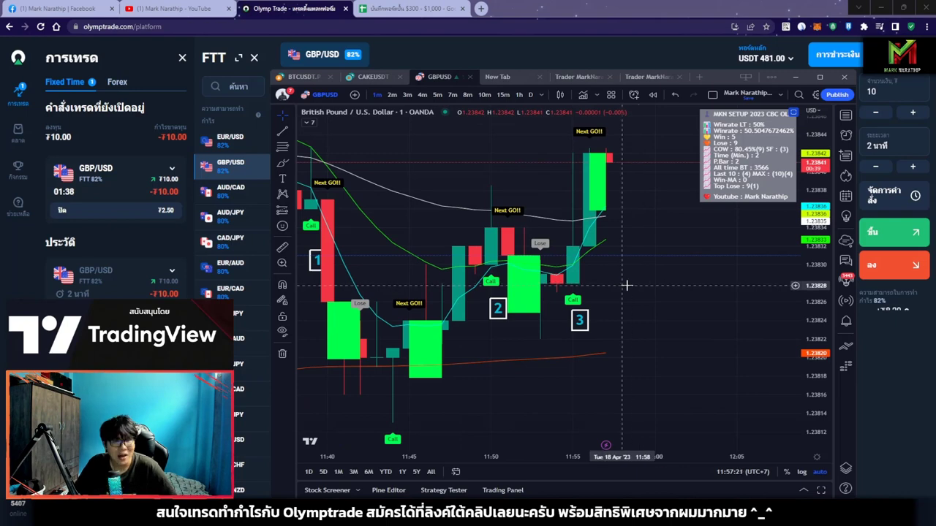
pyautogui.scroll(-1, 626, 278)
pyautogui.moveTo(656, 271); pyautogui.dragTo(602, 287)
pyautogui.scroll(-1, 595, 293)
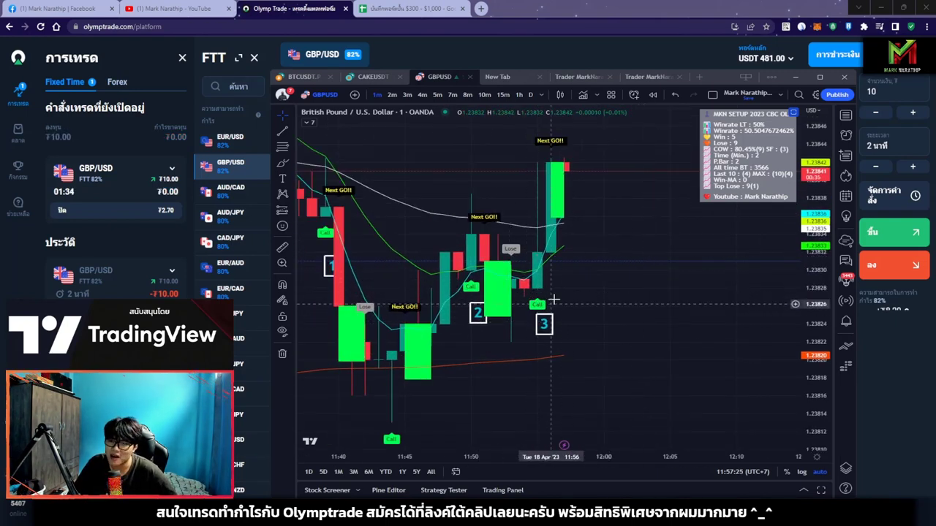
# Hide the MKN SETUP 2023 CBC OLD indicator and view the bare GBP/USD trend from about midnight to the markers
pyautogui.scroll(-5, 597, 304)
pyautogui.scroll(-8, 598, 303)
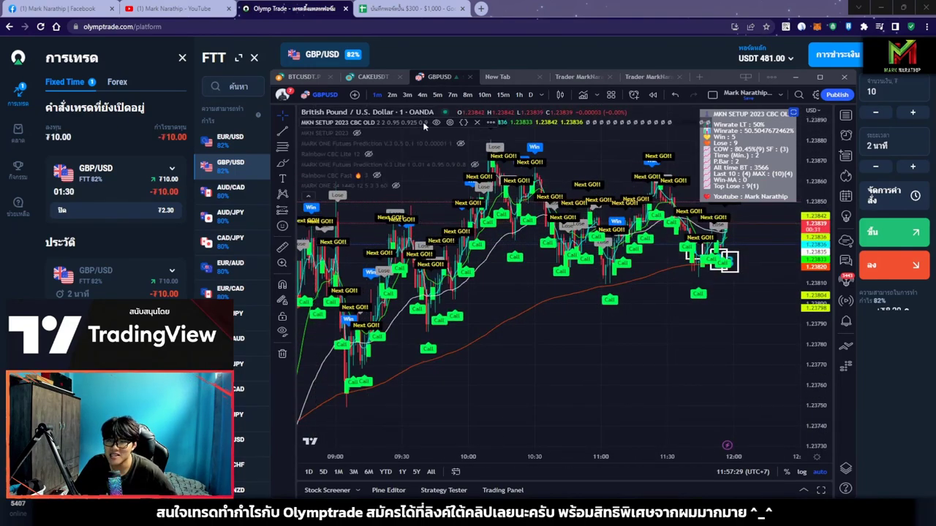
pyautogui.scroll(-5, 432, 120)
pyautogui.scroll(-4, 622, 298)
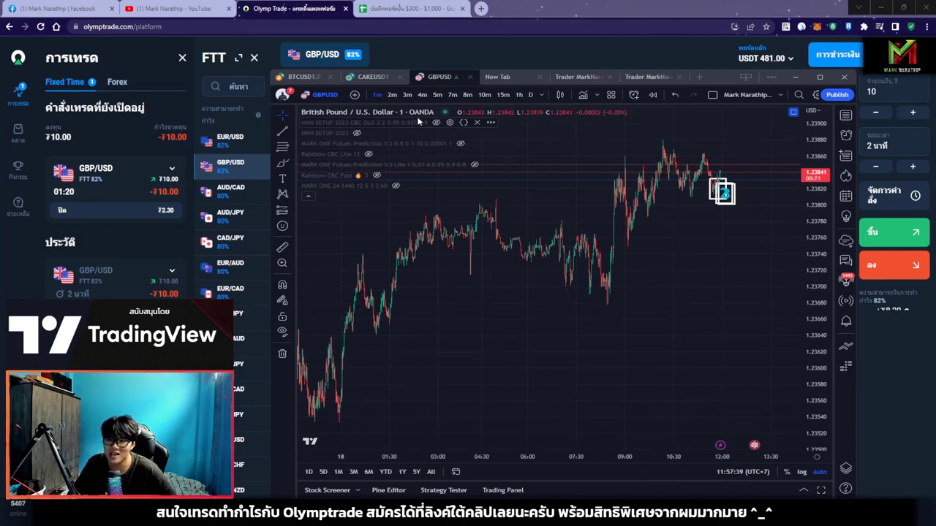
# Show the MKN SETUP 2023 CBC OLD indicator again and inspect its signals from about 11:10 to marker 3
pyautogui.click(436, 122)
pyautogui.scroll(5, 651, 341)
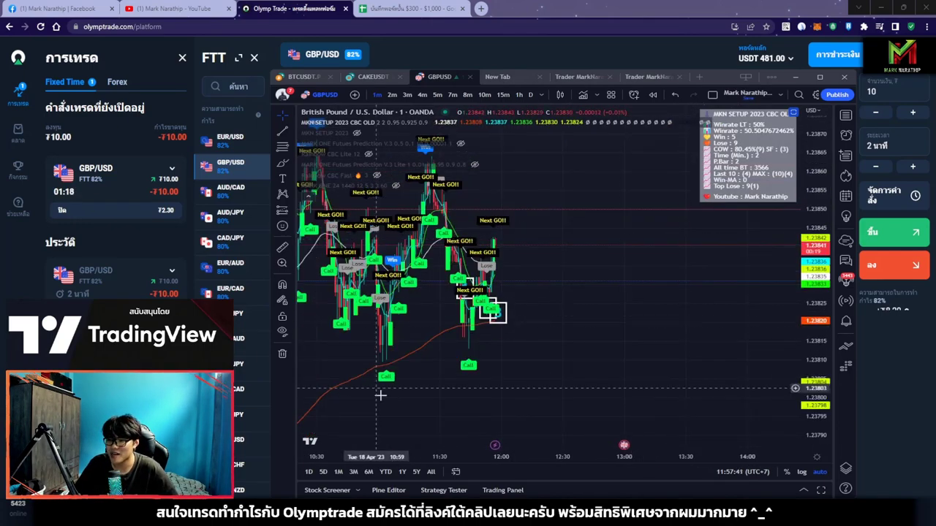
pyautogui.scroll(4, 650, 341)
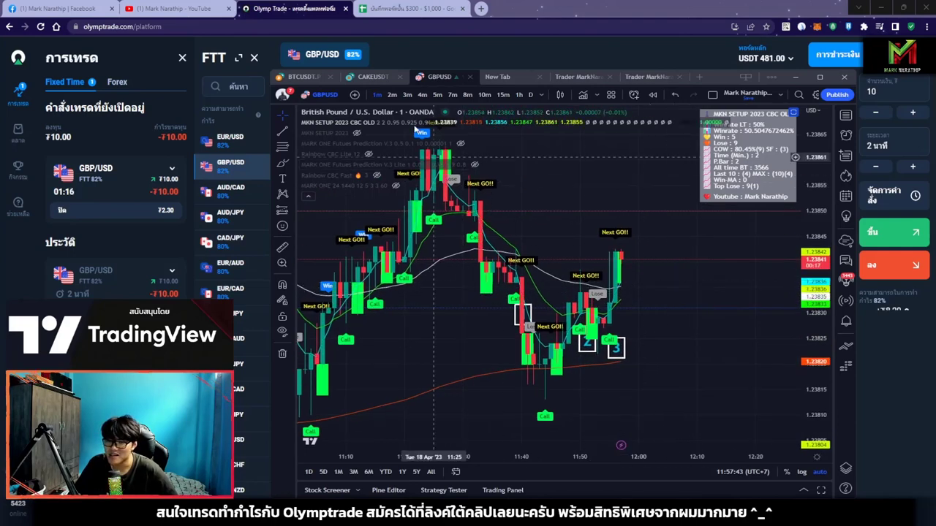
# Compare the GBP/USD candles with and without the MKN SETUP 2023 CBC OLD signals, ending with the indicator hidden over the view from about 02:00
pyautogui.click(437, 122)
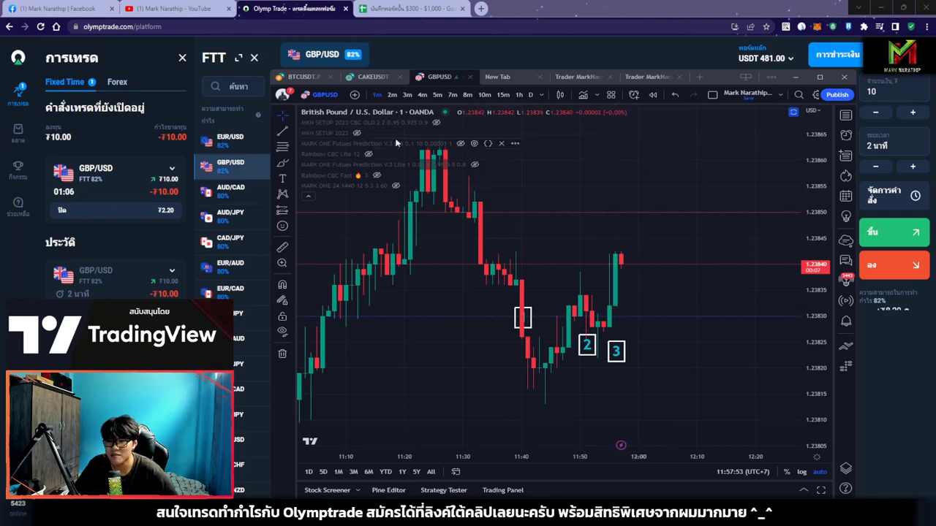
pyautogui.click(436, 123)
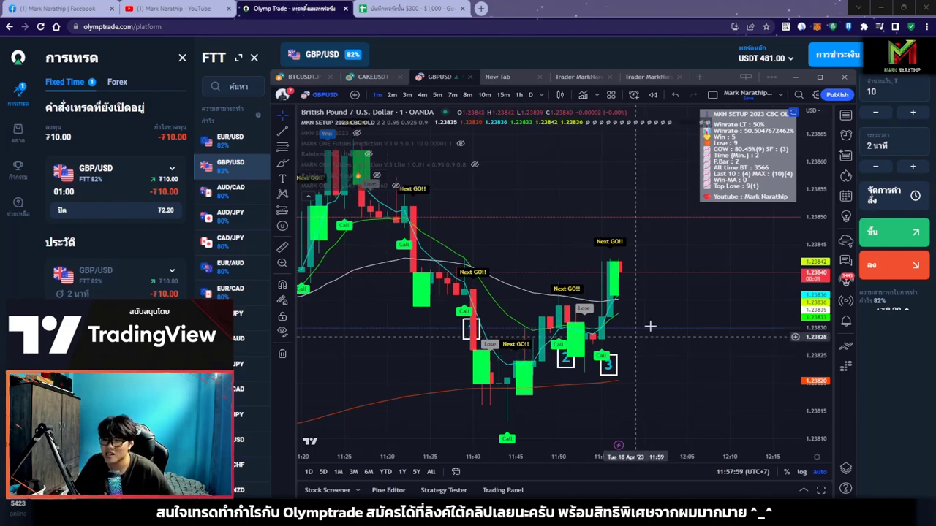
pyautogui.scroll(-15, 658, 287)
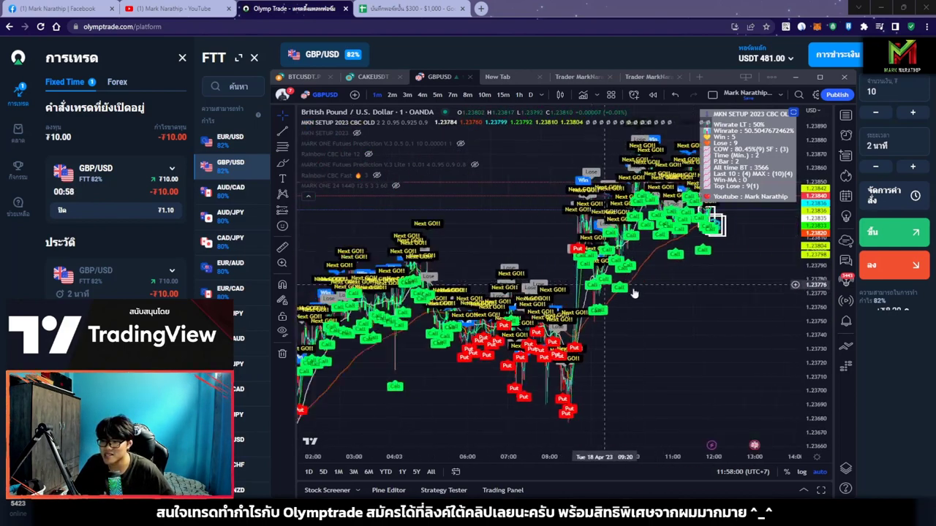
pyautogui.scroll(5, 717, 344)
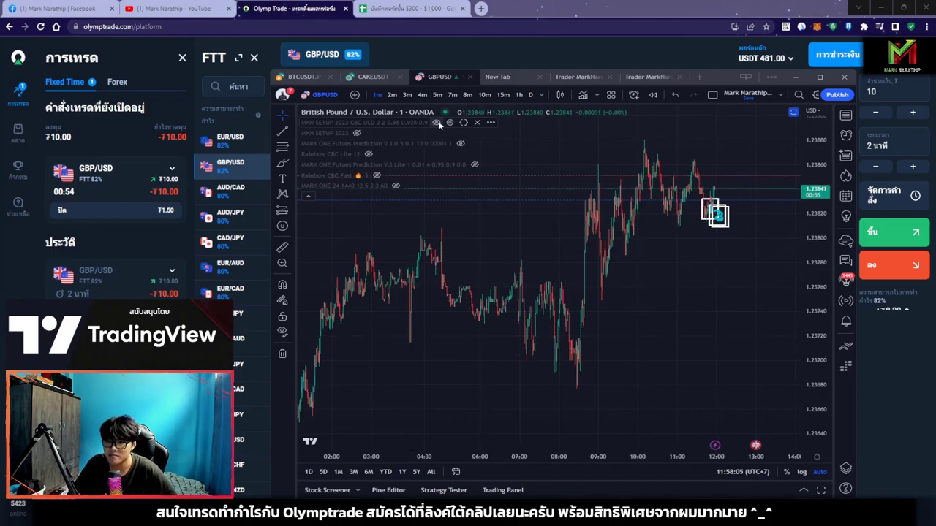
# Show the MKN SETUP 2023 CBC OLD indicator again and turn on its Rainbow option
pyautogui.scroll(4, 658, 253)
pyautogui.scroll(10, 658, 253)
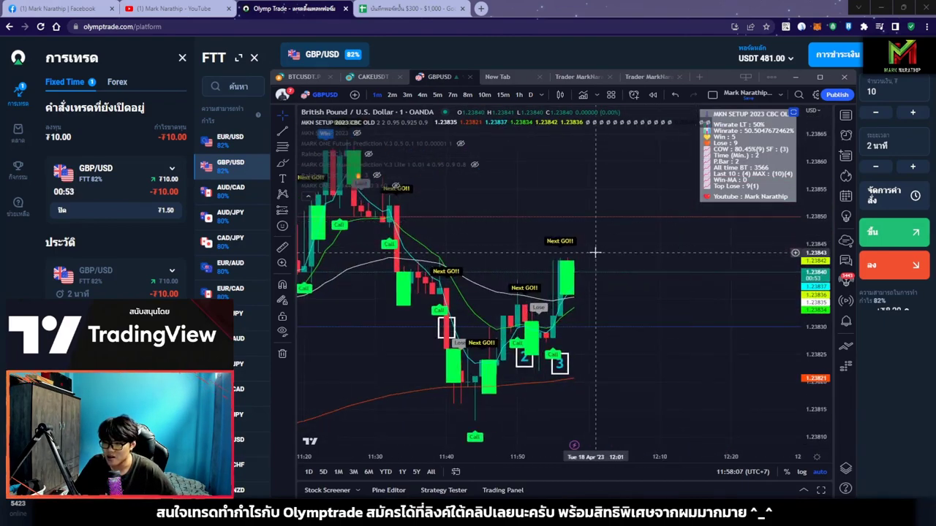
pyautogui.doubleClick(740, 171)
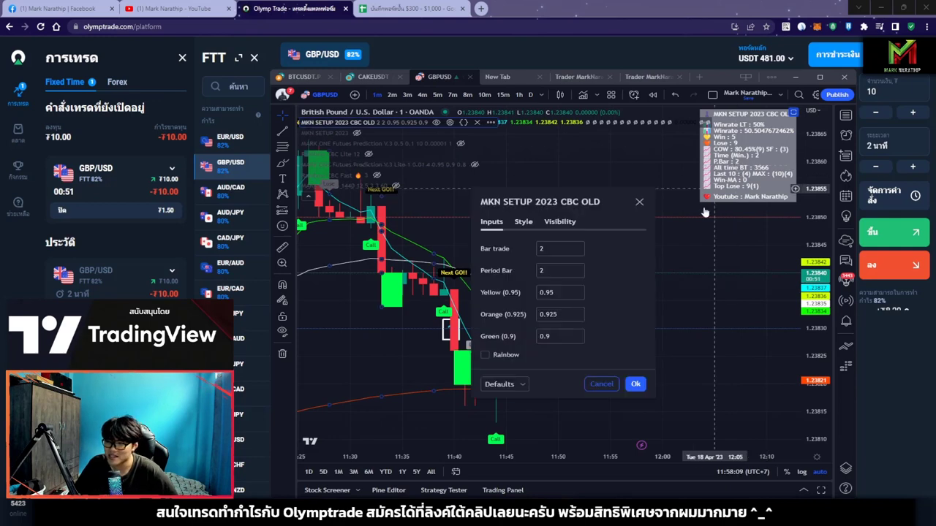
pyautogui.click(635, 384)
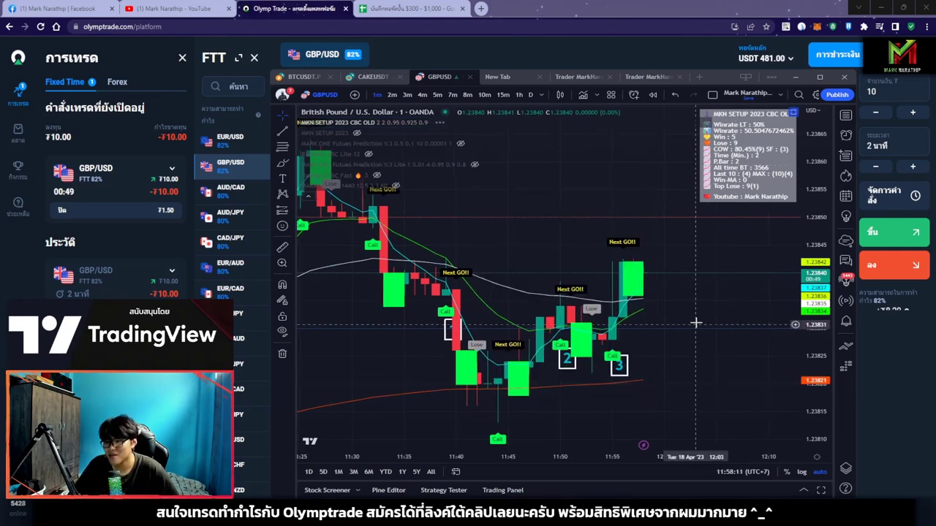
pyautogui.scroll(5, 680, 278)
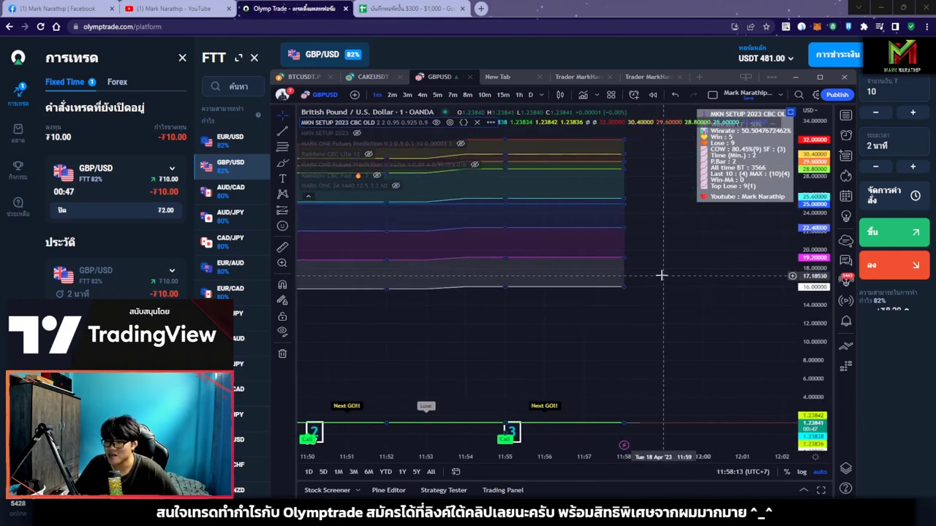
# Collapse the indicator legend and turn off the Rainbow option of MKN SETUP 2023 CBC OLD
pyautogui.click(308, 196)
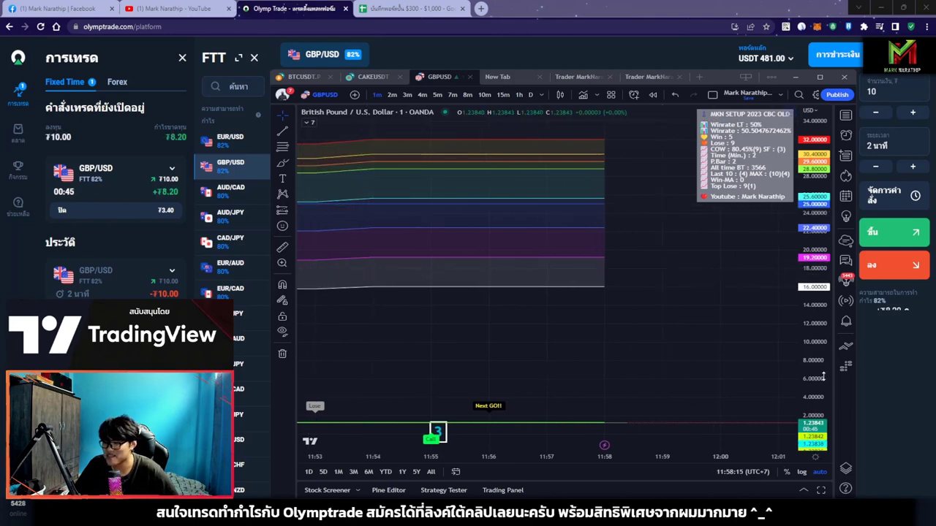
pyautogui.moveTo(625, 280); pyautogui.dragTo(644, 285)
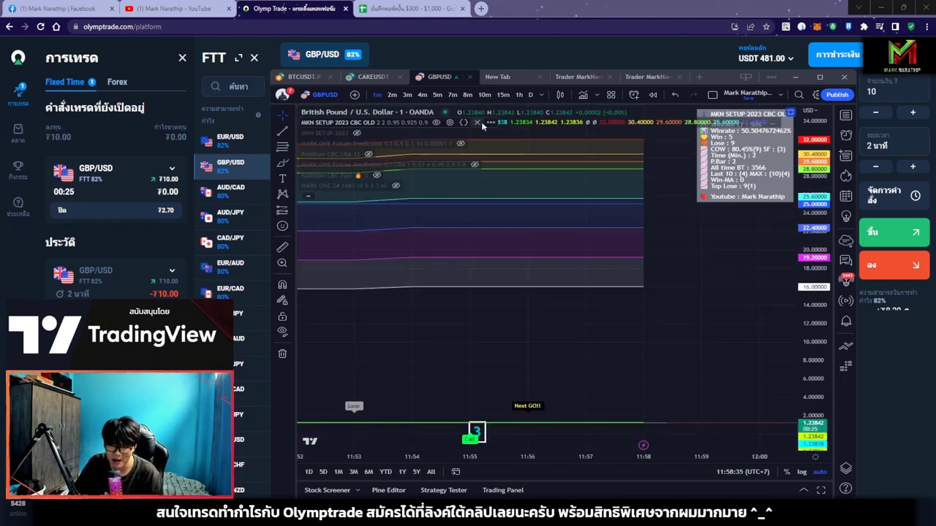
pyautogui.doubleClick(596, 284)
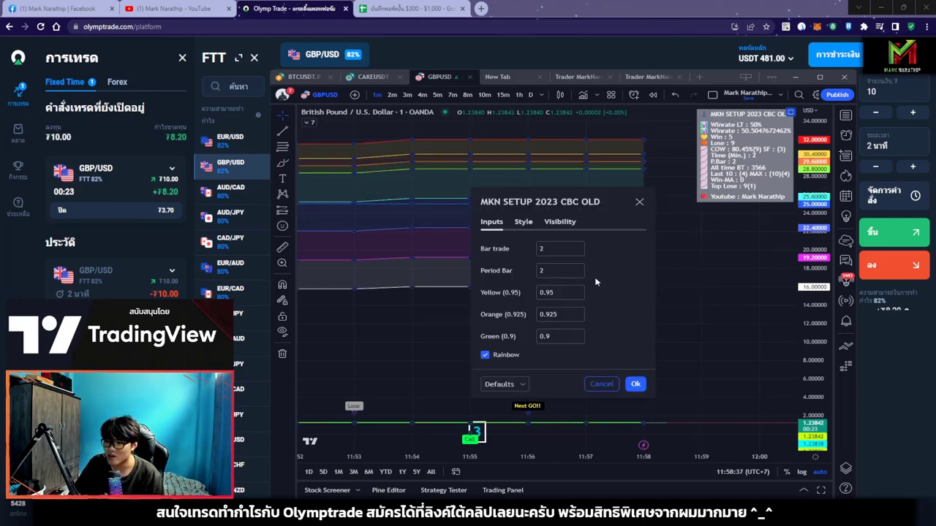
pyautogui.click(634, 384)
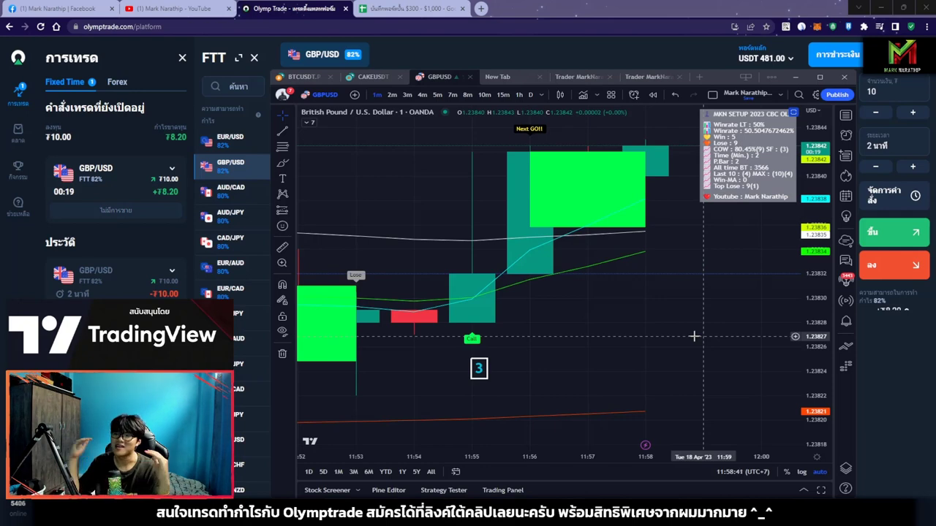
# Examine the GBP/USD candles, moving averages and signals around markers 2 and 3, from about 11:40
pyautogui.scroll(-5, 693, 336)
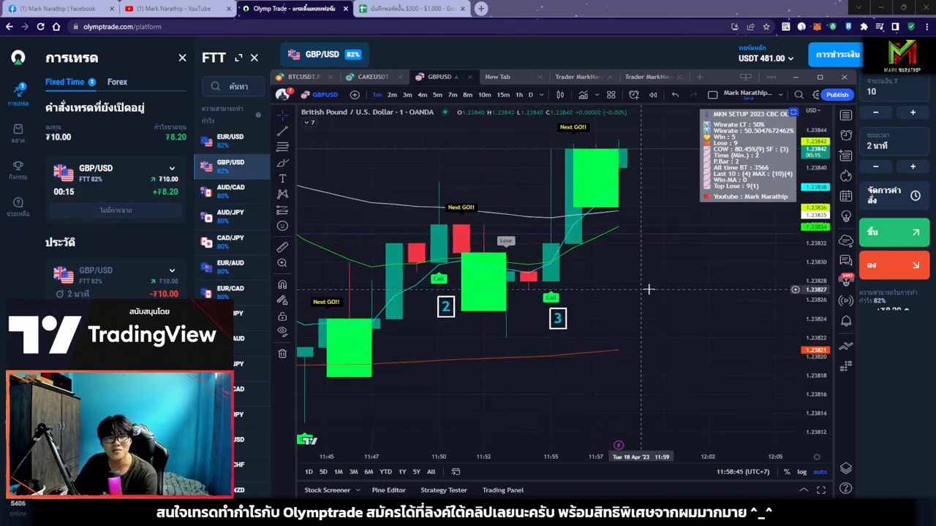
pyautogui.scroll(-1, 693, 281)
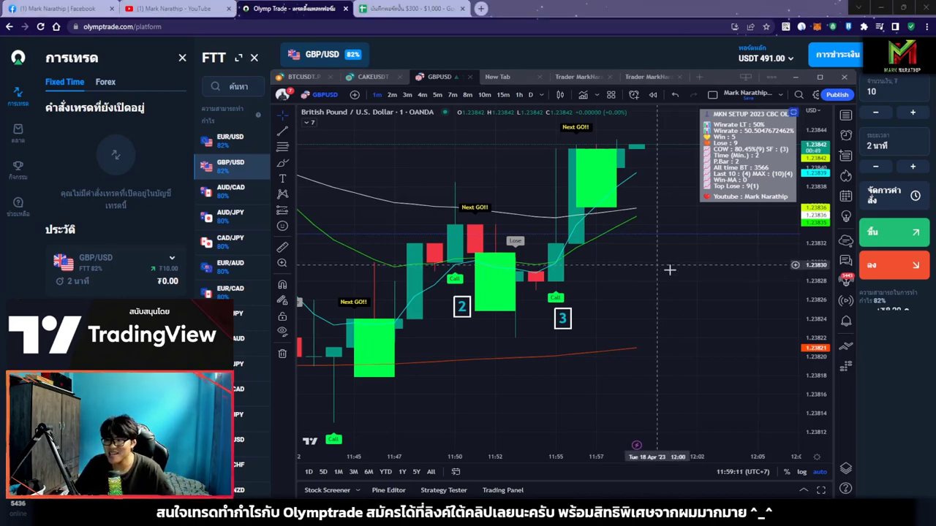
pyautogui.scroll(-2, 668, 267)
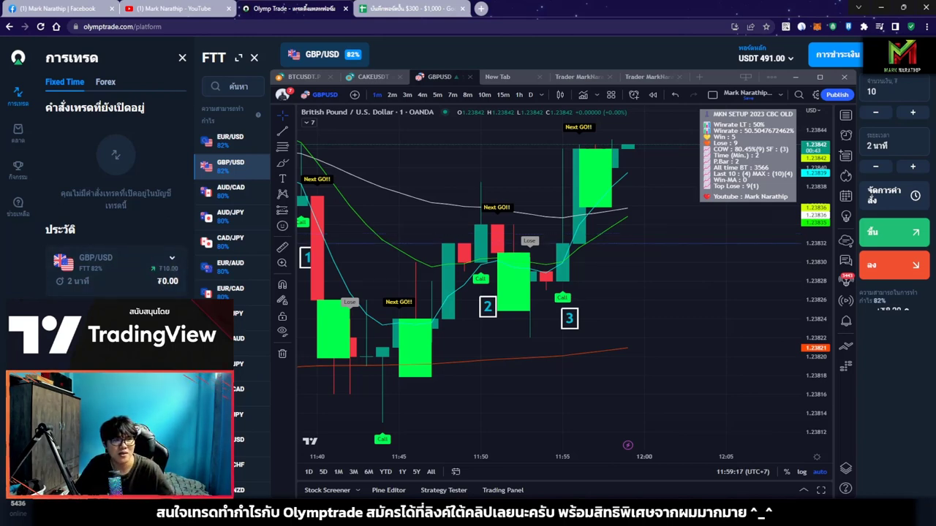
# Check the $300 - $1,000 portfolio log spreadsheet and the Olymp Trade GBP/USD chart, ending back on the TradingView chart
pyautogui.hotkey('alt', 'Tab')
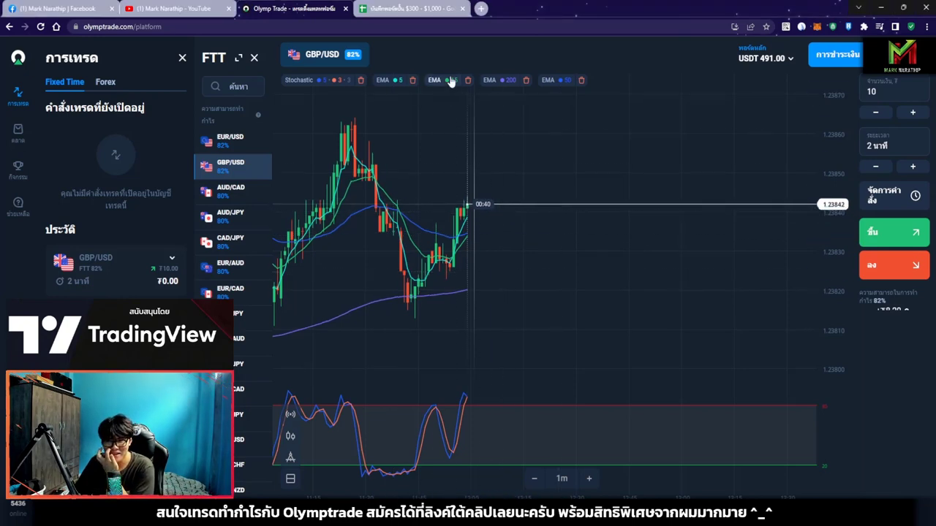
pyautogui.click(436, 7)
pyautogui.click(293, 8)
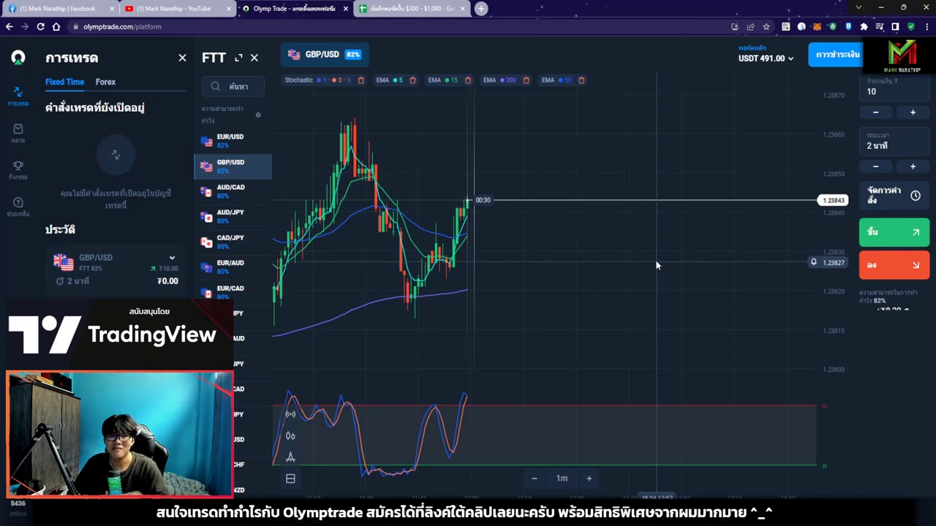
pyautogui.hotkey('alt', 'Tab')
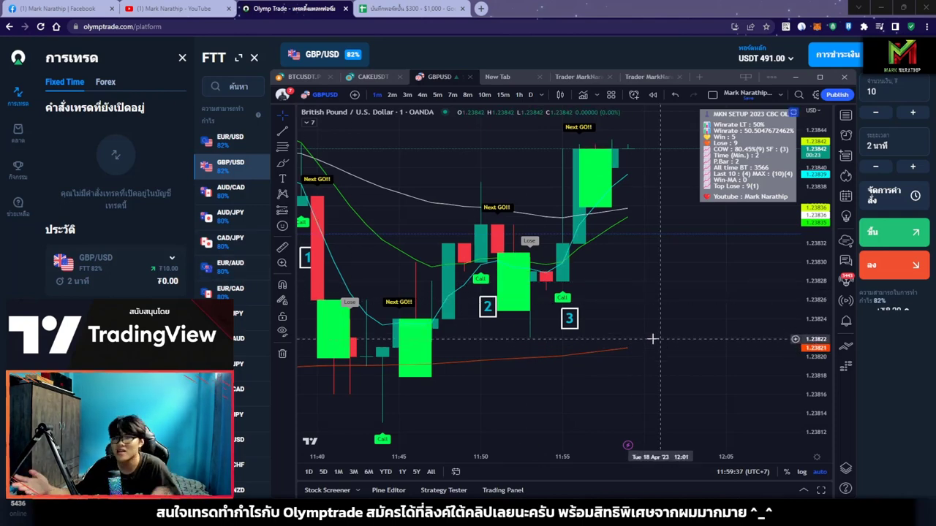
# Move marker 3 from the 11:55 Call signal to the empty area just after the latest GBP/USD candle, at about 12:02
pyautogui.scroll(-4, 657, 334)
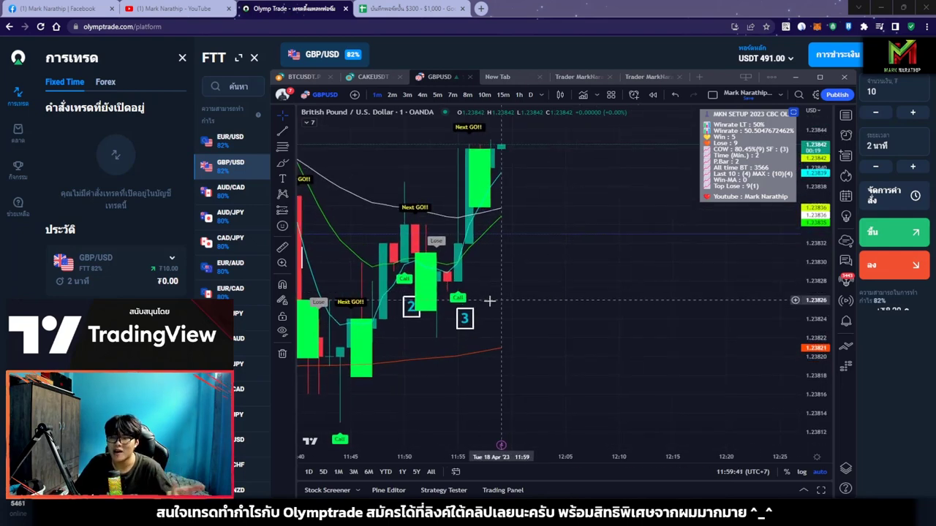
pyautogui.moveTo(464, 317); pyautogui.dragTo(560, 221)
pyautogui.moveTo(649, 274); pyautogui.dragTo(610, 214)
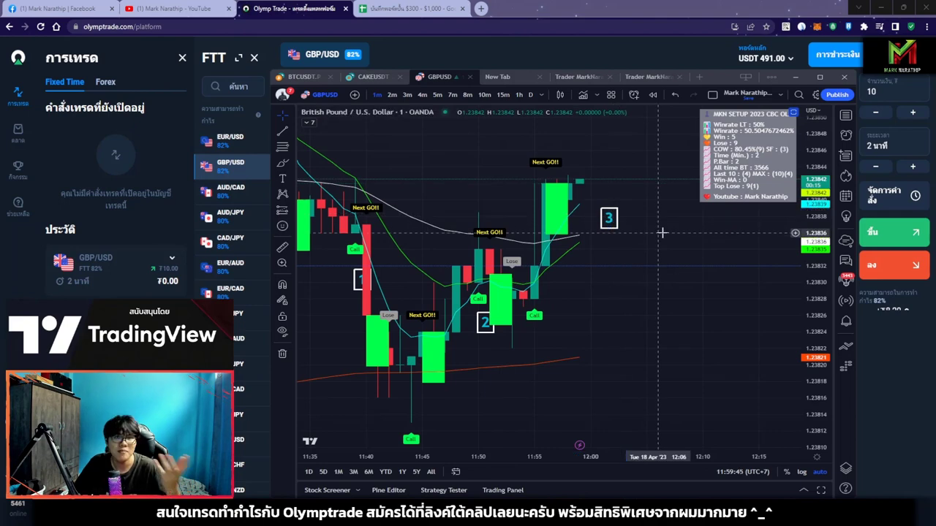
pyautogui.scroll(2, 576, 281)
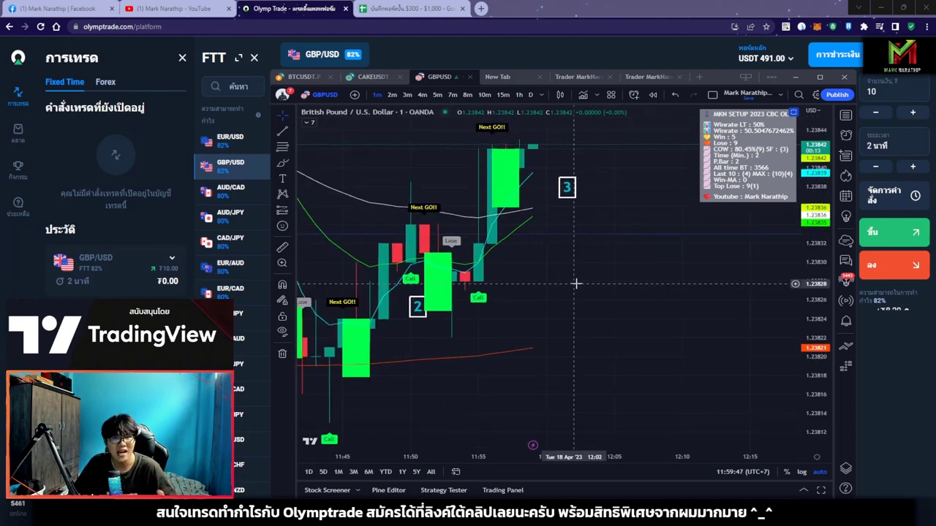
pyautogui.scroll(3, 687, 271)
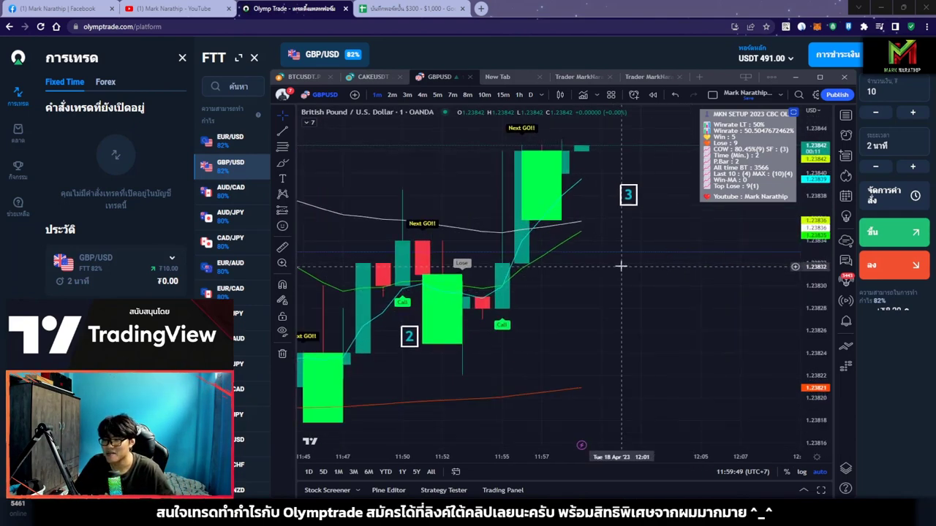
pyautogui.scroll(2, 629, 265)
pyautogui.scroll(1, 631, 263)
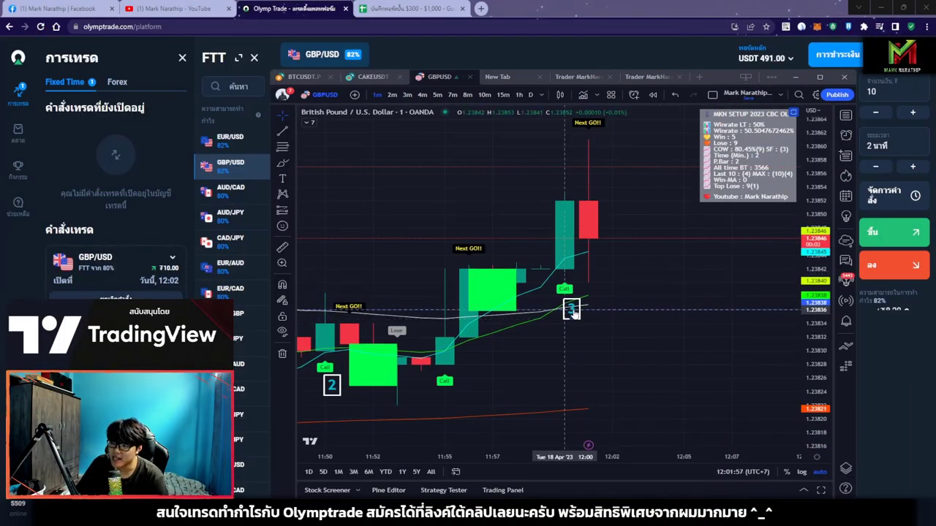
# Hide the MKN SETUP 2023 CBC OLD indicator and examine the bare GBP/USD candles from about 11:00 through markers 1 to 3
pyautogui.scroll(-2, 571, 311)
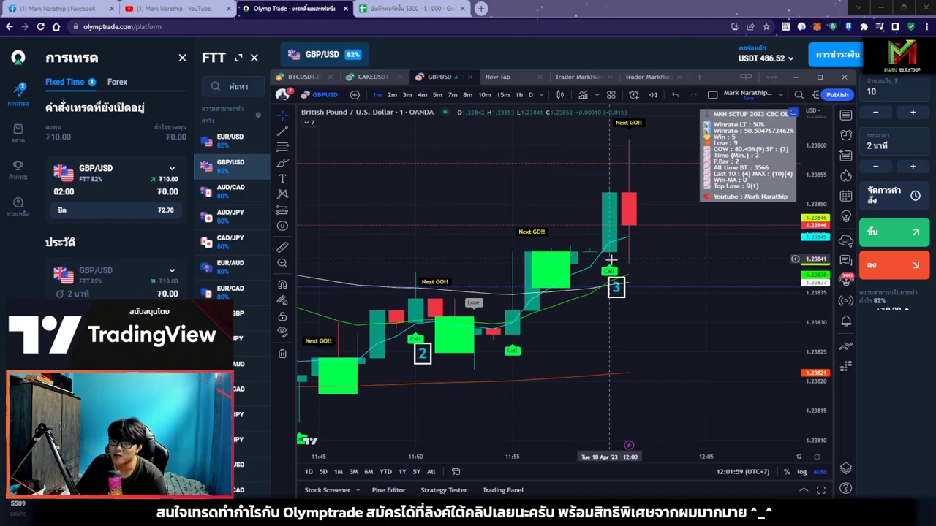
pyautogui.scroll(-2, 432, 182)
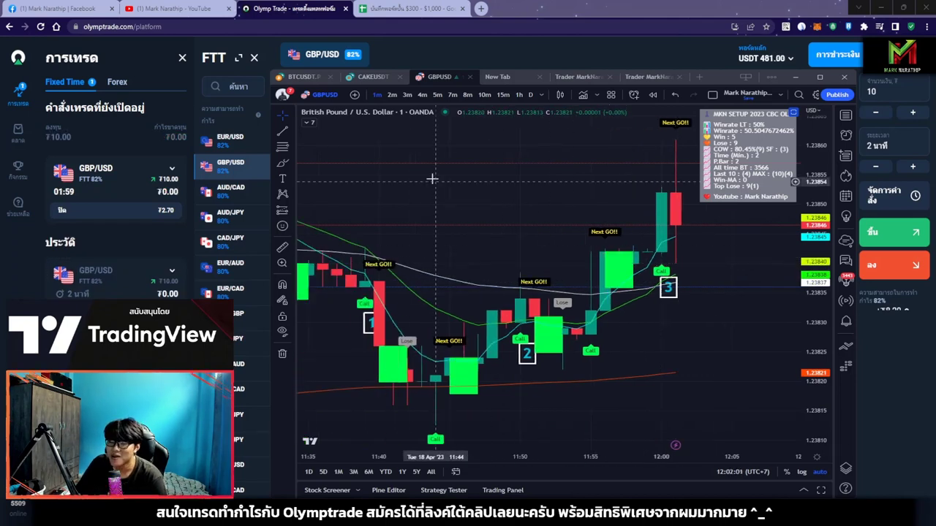
pyautogui.click(309, 122)
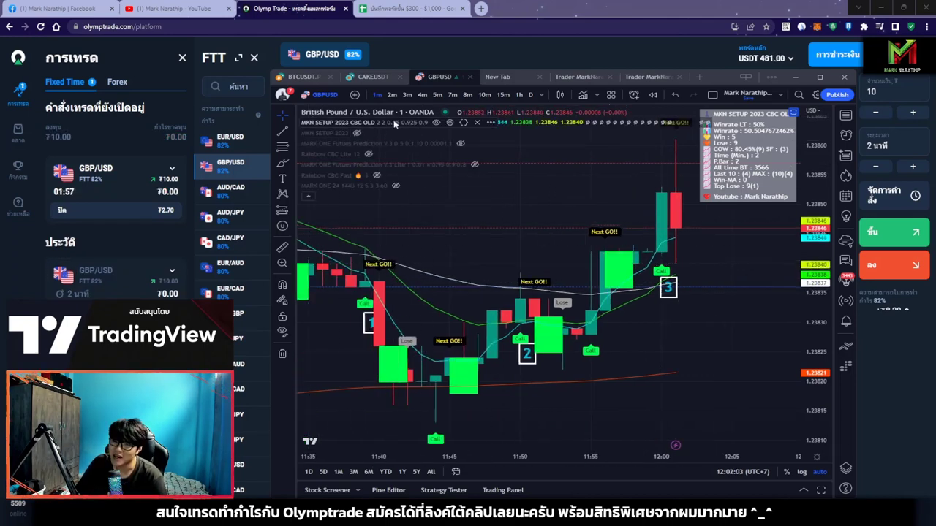
pyautogui.click(436, 123)
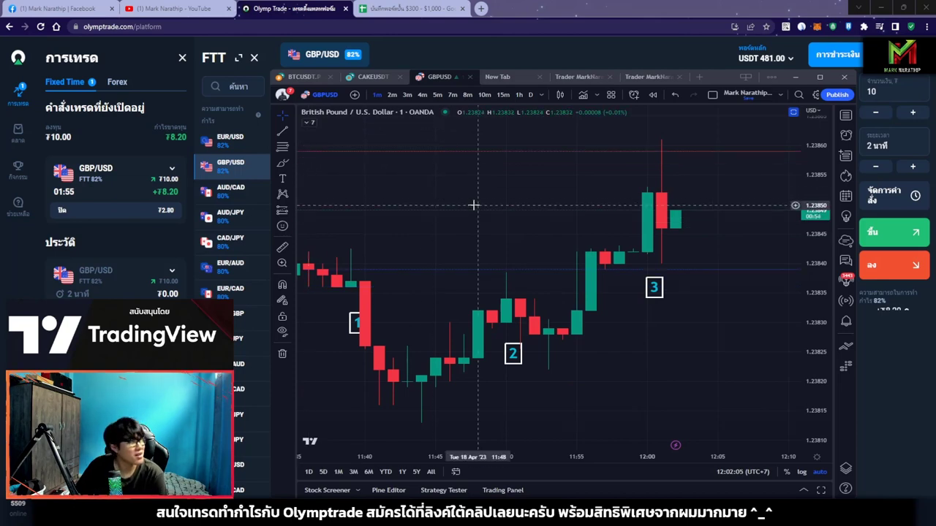
pyautogui.scroll(-3, 468, 195)
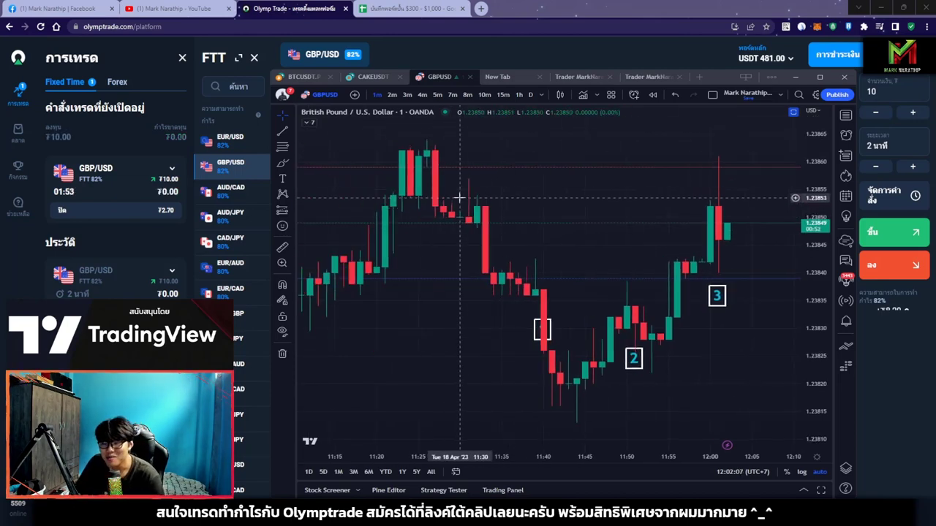
pyautogui.scroll(2, 440, 289)
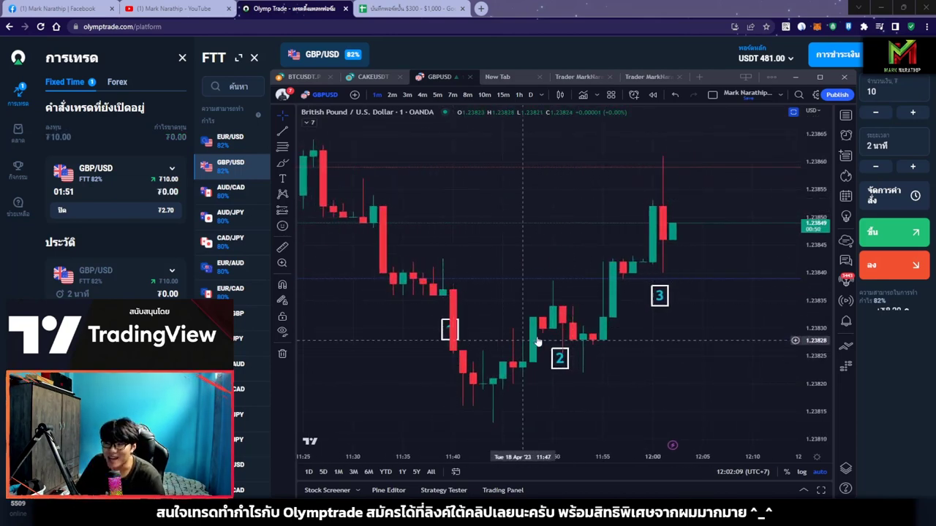
pyautogui.scroll(-3, 710, 286)
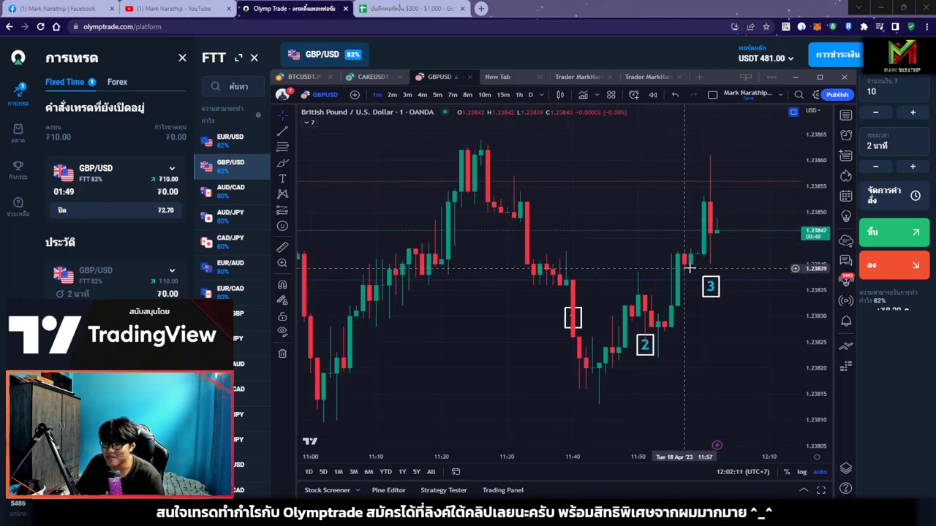
pyautogui.moveTo(690, 268); pyautogui.dragTo(612, 256)
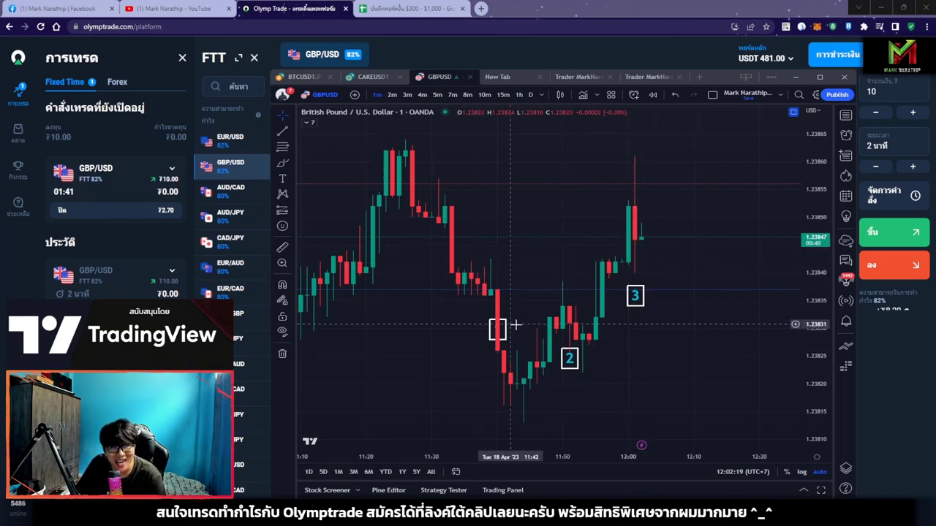
# Show the MKN SETUP 2023 CBC OLD indicator again and inspect its signals from markers 1 to 3 up to the 12:02 candle
pyautogui.click(310, 125)
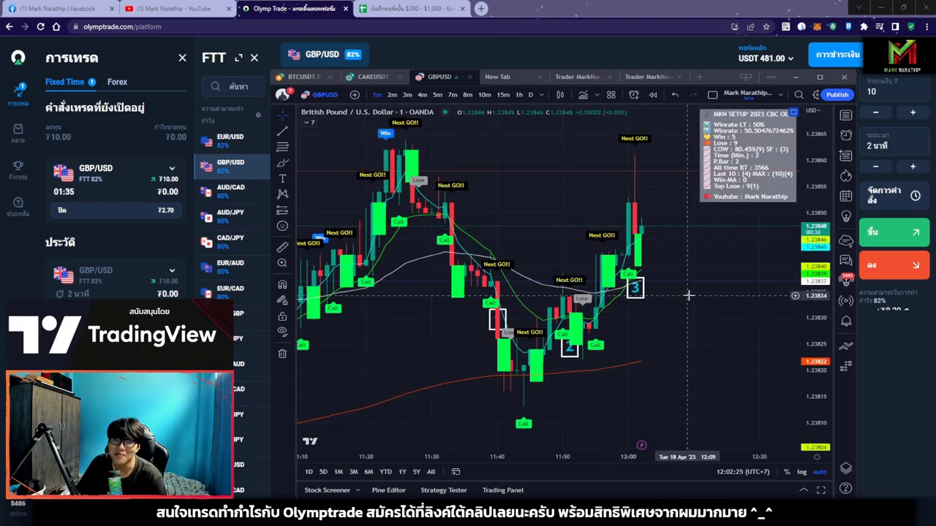
pyautogui.scroll(3, 683, 307)
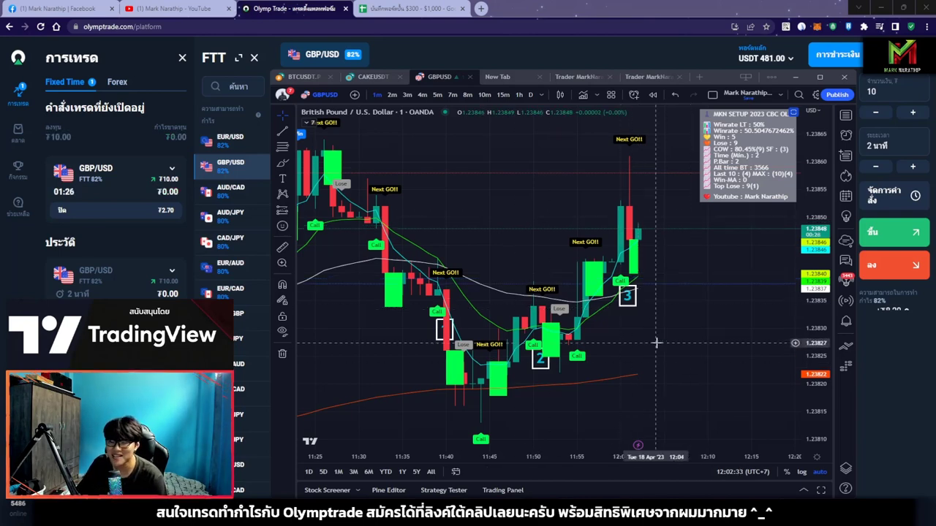
pyautogui.scroll(-2, 661, 333)
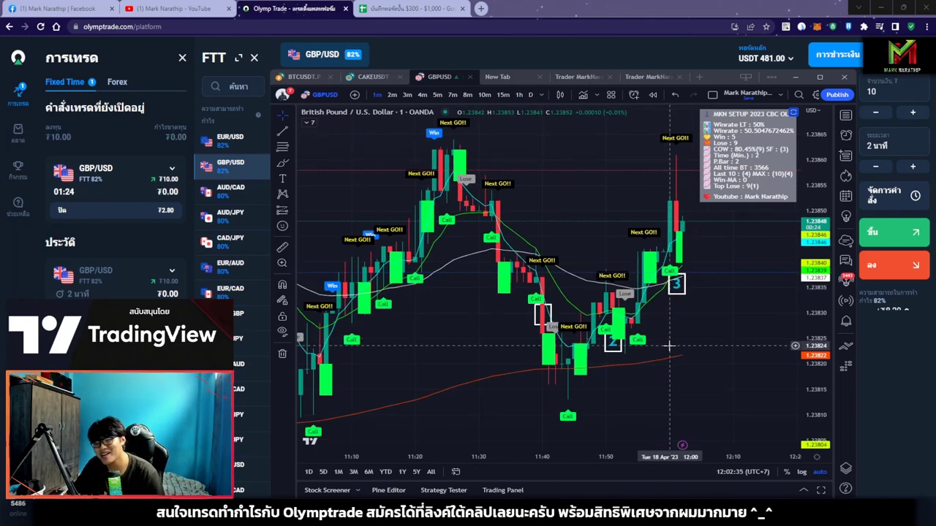
pyautogui.scroll(3, 698, 254)
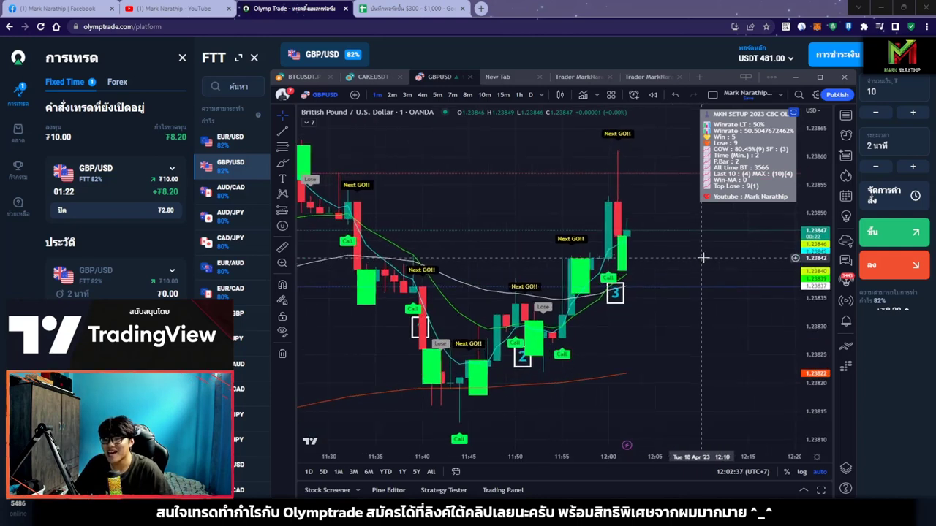
pyautogui.scroll(4, 658, 255)
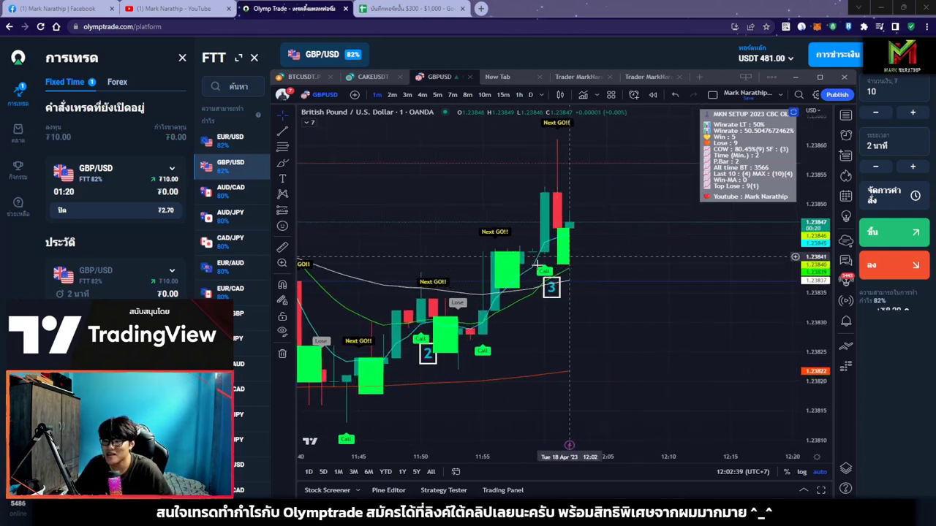
pyautogui.scroll(2, 691, 326)
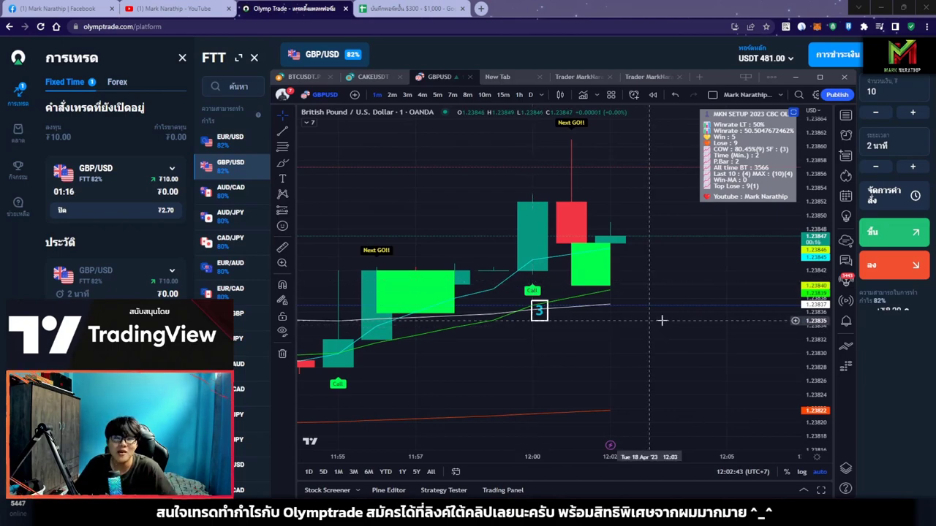
# Hide the MKN SETUP 2023 CBC OLD indicator over the GBP/USD view from about 08:00 to 12:00
pyautogui.scroll(-10, 662, 321)
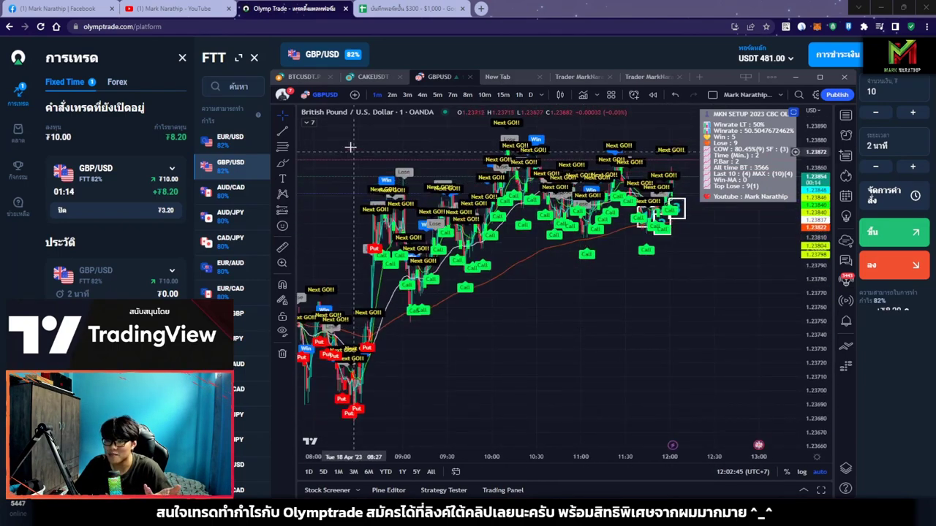
pyautogui.click(310, 123)
pyautogui.click(436, 122)
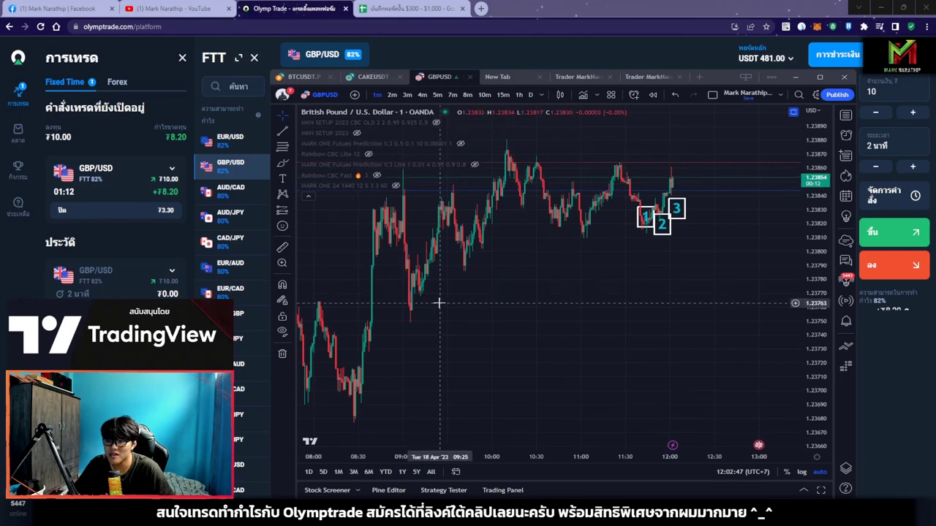
# Examine the bare GBP/USD candles, from the overnight price rise down to the recent moves around markers 1 to 3
pyautogui.scroll(-3, 628, 314)
pyautogui.scroll(-5, 627, 315)
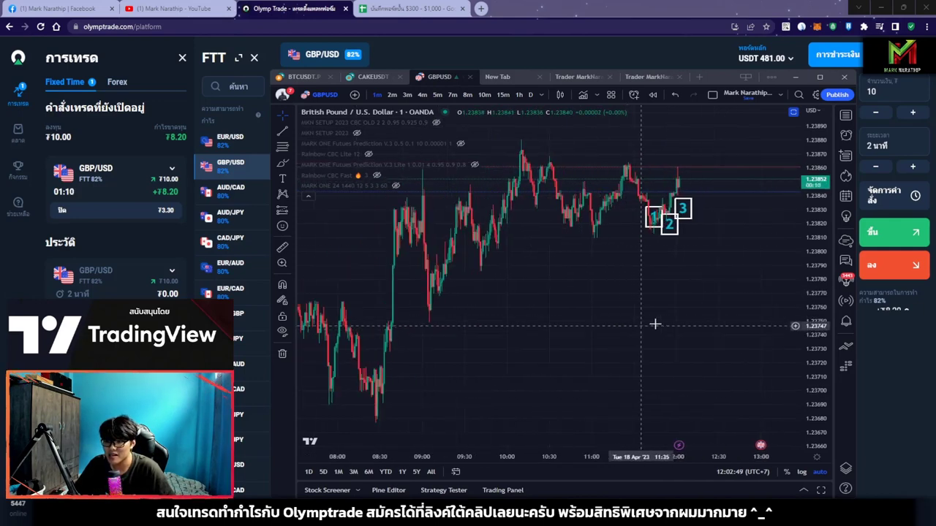
pyautogui.scroll(3, 631, 322)
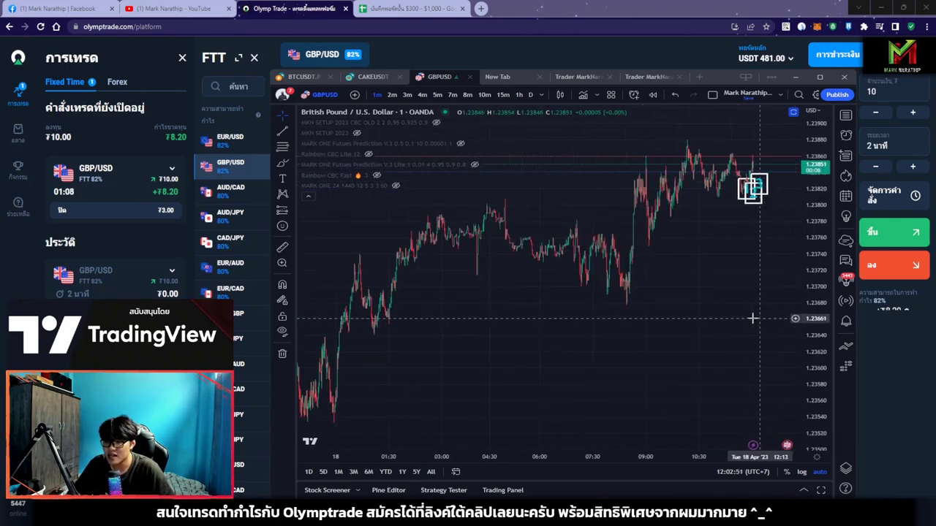
pyautogui.scroll(3, 606, 322)
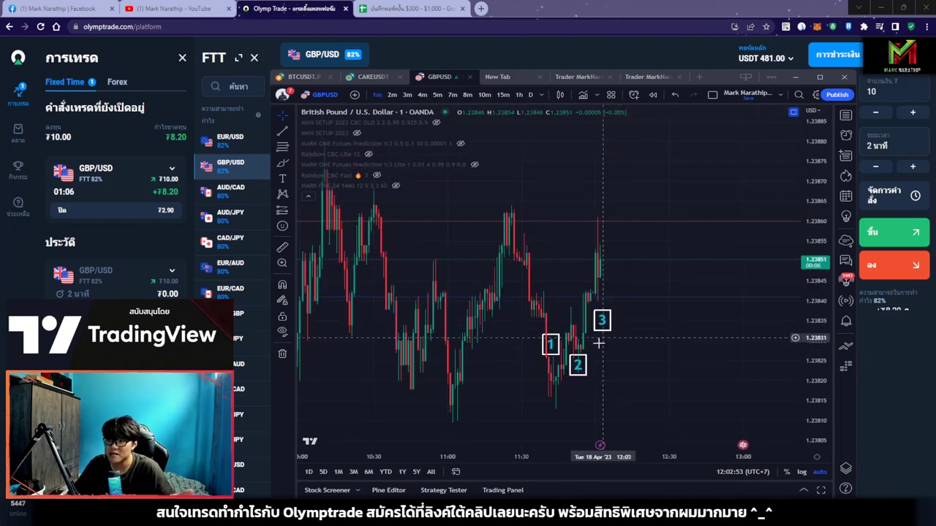
pyautogui.scroll(3, 658, 293)
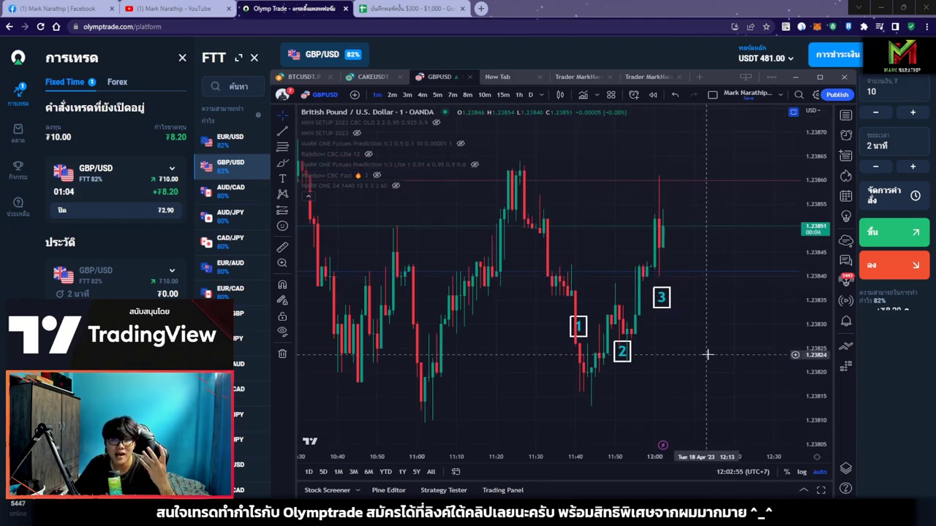
pyautogui.scroll(2, 707, 353)
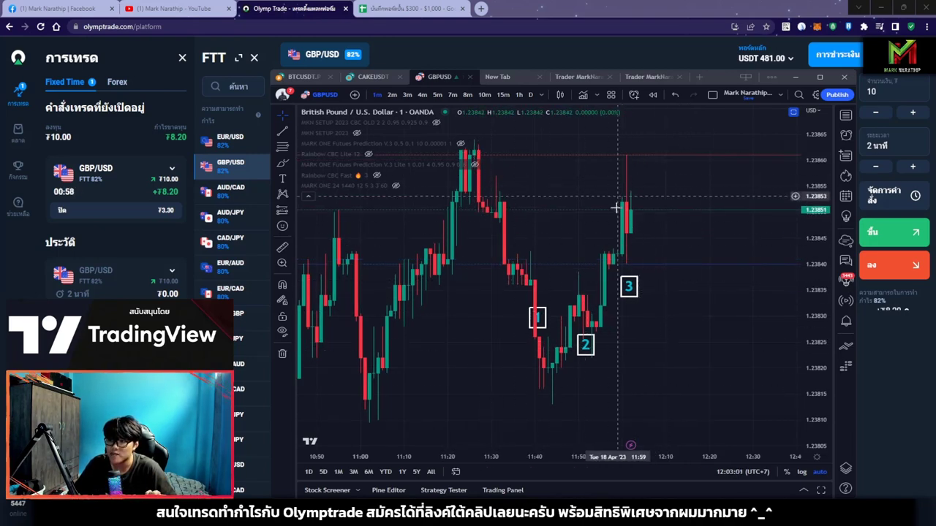
pyautogui.scroll(-5, 501, 334)
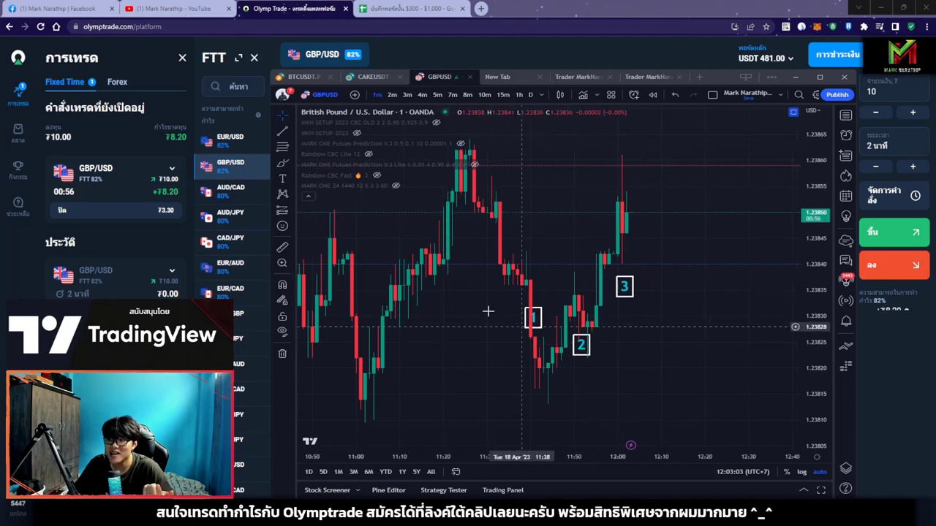
pyautogui.scroll(-3, 703, 327)
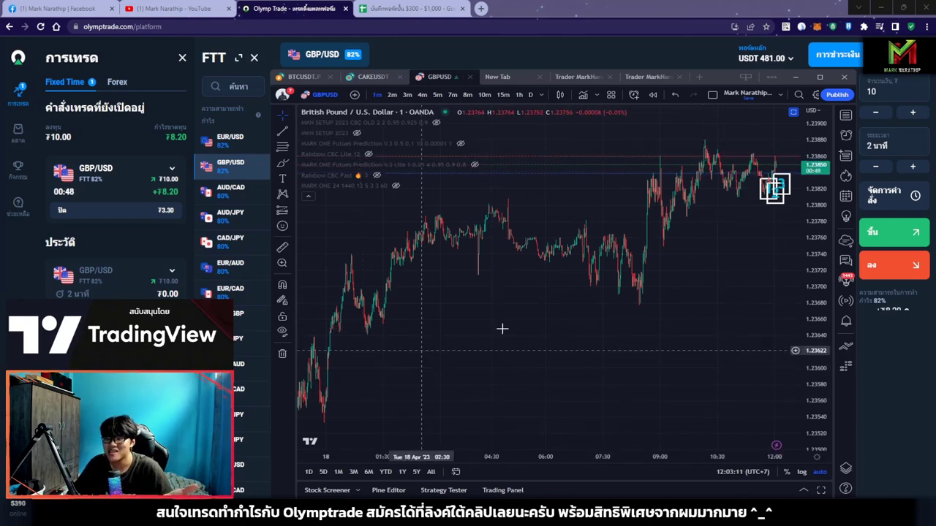
pyautogui.scroll(8, 585, 329)
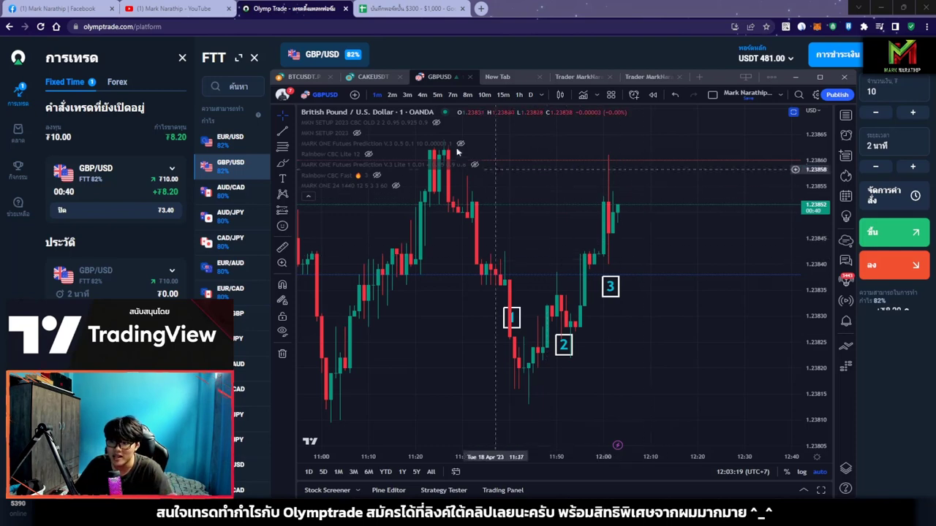
# Show the MKN SETUP 2023 CBC OLD indicator on the GBP/USD chart and enable its Rainbow option
pyautogui.click(436, 123)
pyautogui.click(450, 123)
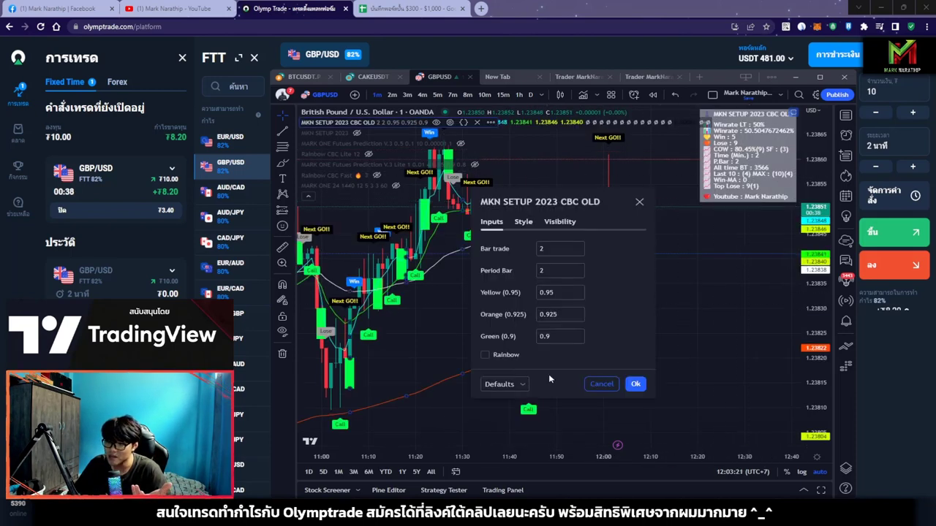
pyautogui.click(635, 384)
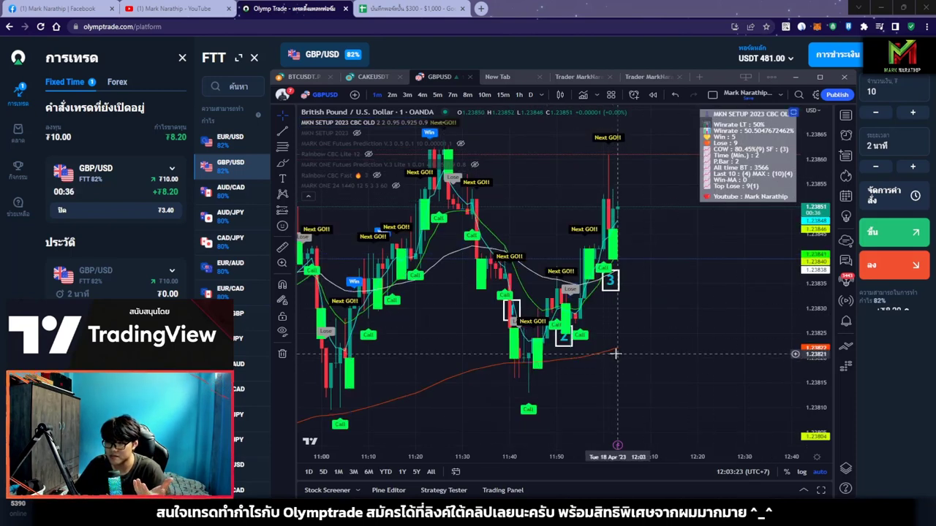
# Collapse the indicator legend, examine the coloured rainbow bands up to the 12:03 candle, and restore the automatic price scale
pyautogui.scroll(6, 619, 343)
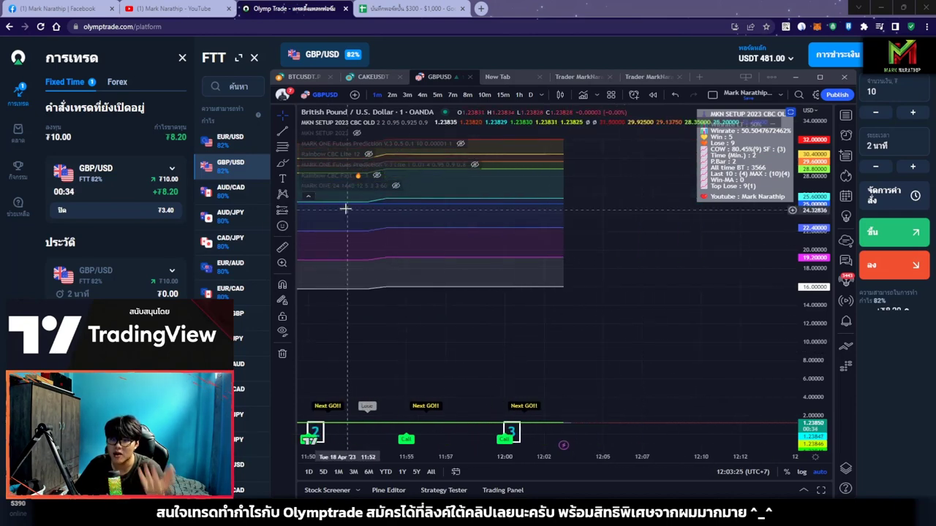
pyautogui.click(307, 195)
pyautogui.scroll(3, 676, 300)
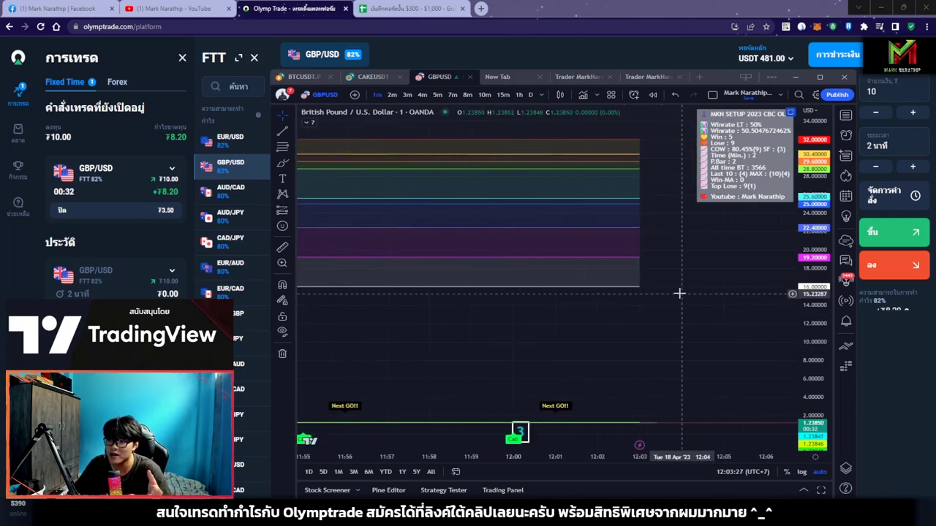
pyautogui.scroll(2, 796, 319)
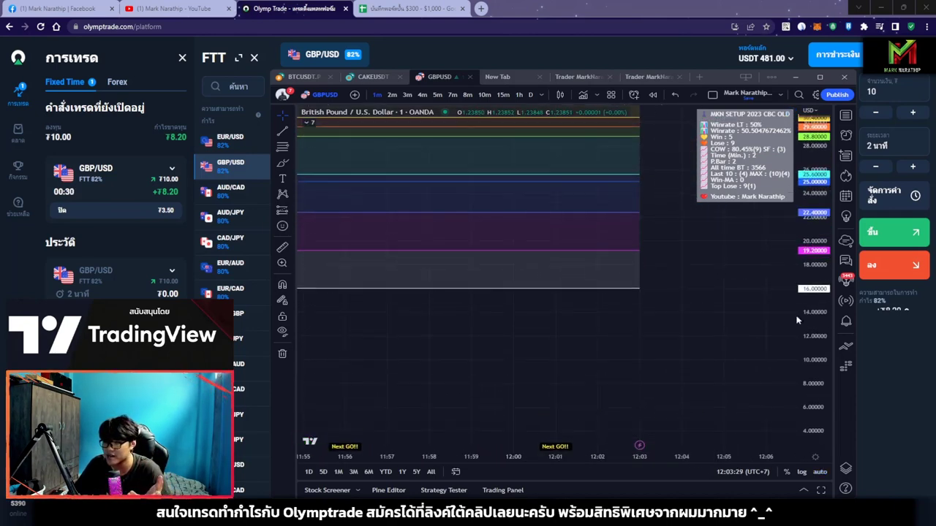
pyautogui.scroll(3, 797, 319)
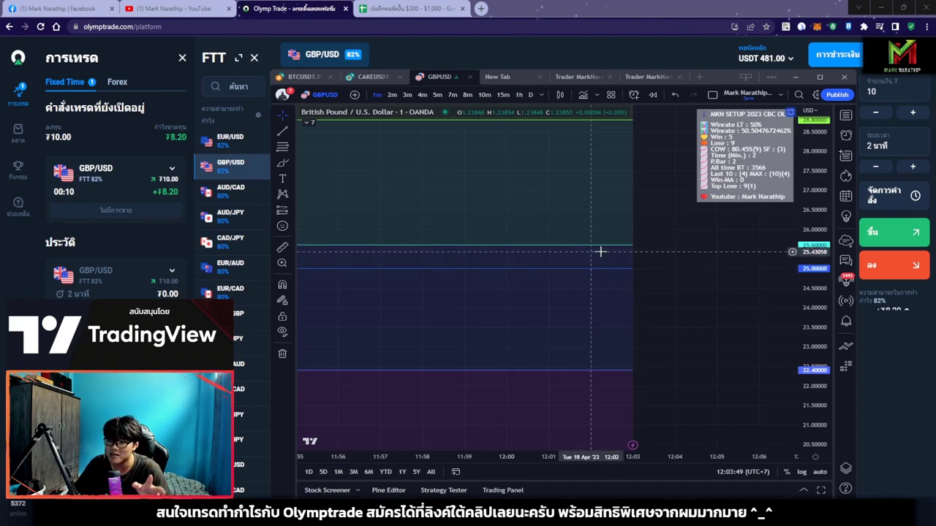
pyautogui.doubleClick(814, 249)
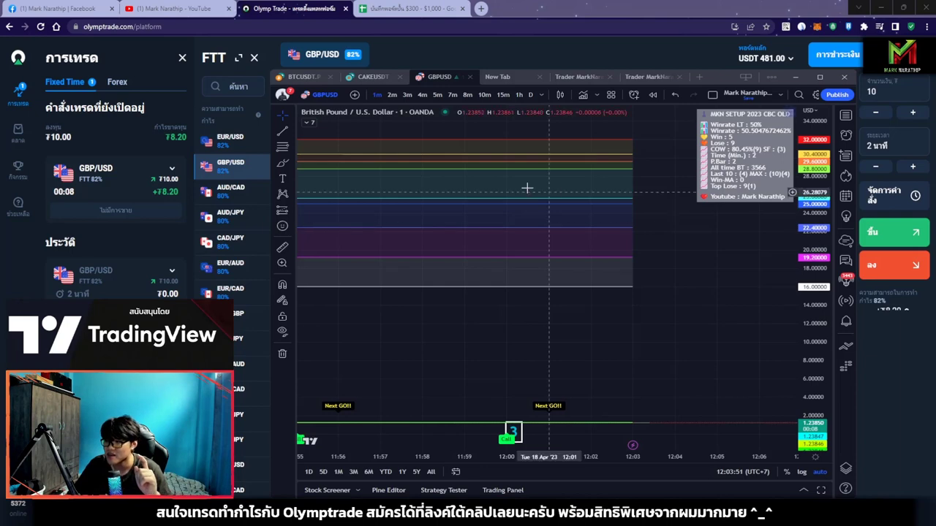
# Disable the Rainbow option of the MKN SETUP 2023 CBC OLD indicator and return to the candles around markers 2 and 3
pyautogui.doubleClick(577, 309)
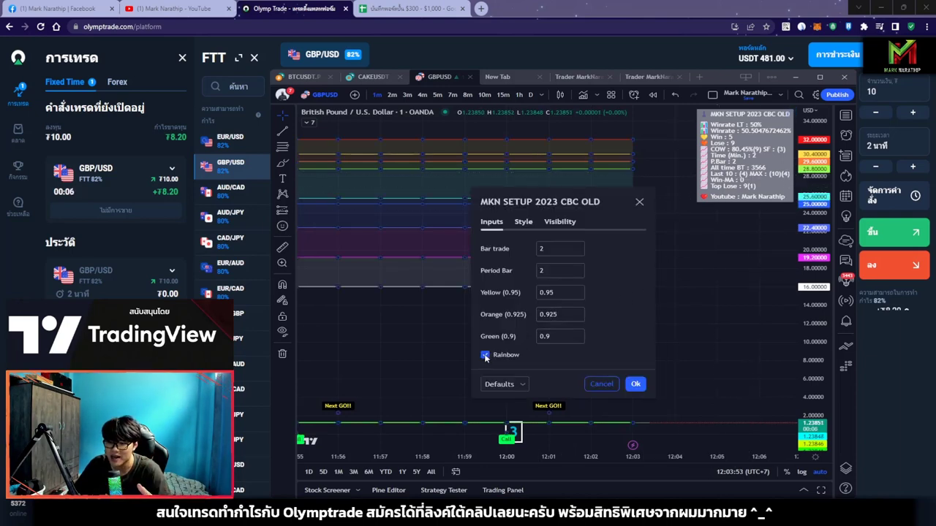
pyautogui.click(634, 385)
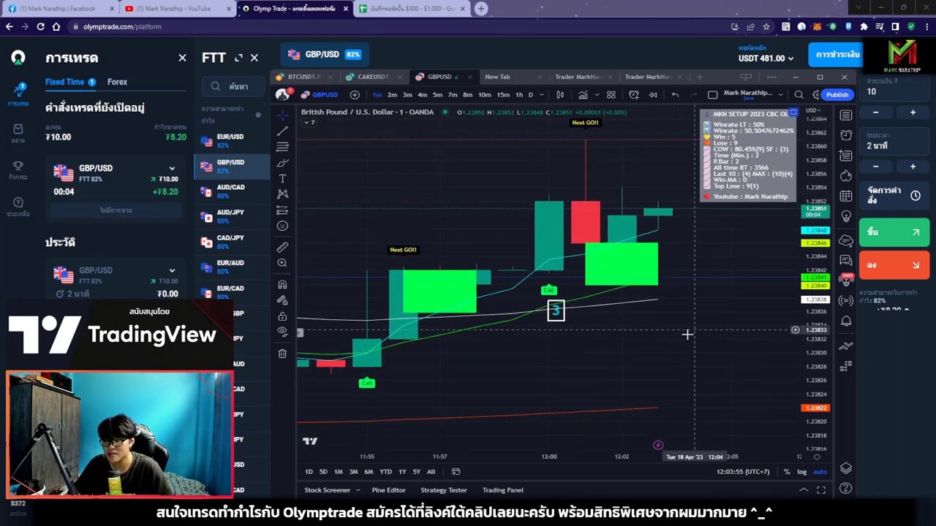
pyautogui.hscroll(3, 689, 317)
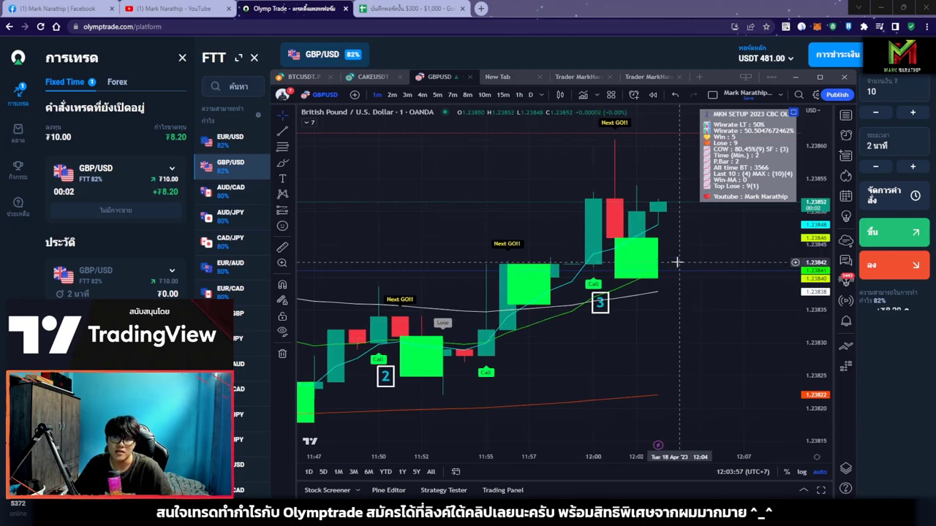
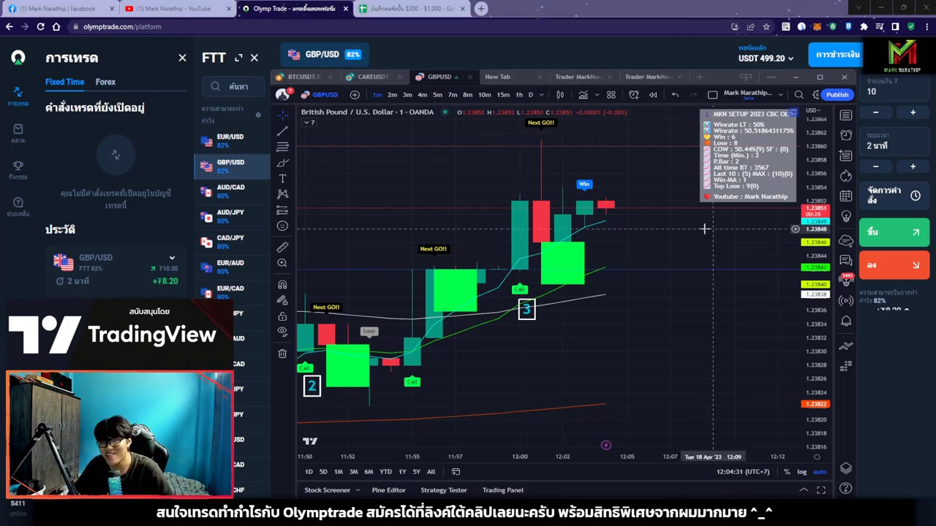
# Review the GBP/USD signals from about 10:15 to 12:04, check the MKN SETUP 2023 CBC OLD settings and close them
pyautogui.scroll(-6, 658, 251)
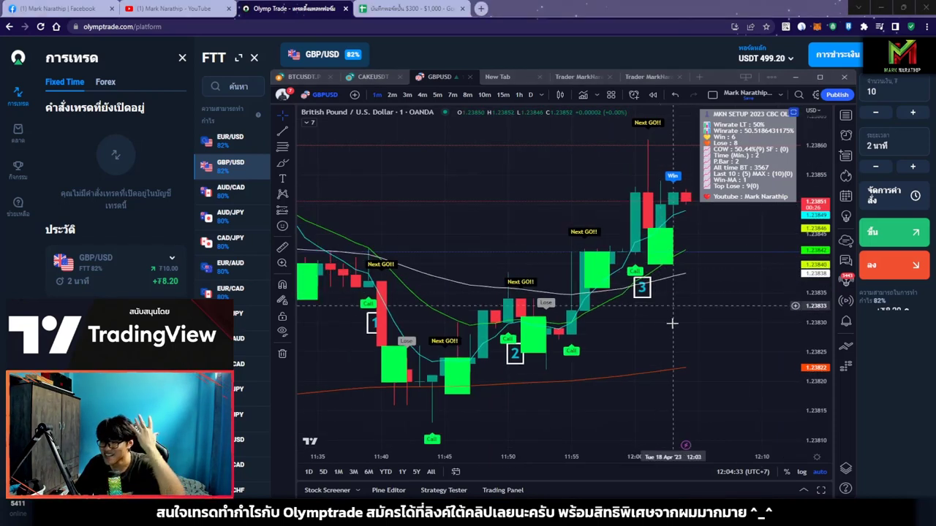
pyautogui.scroll(-2, 578, 331)
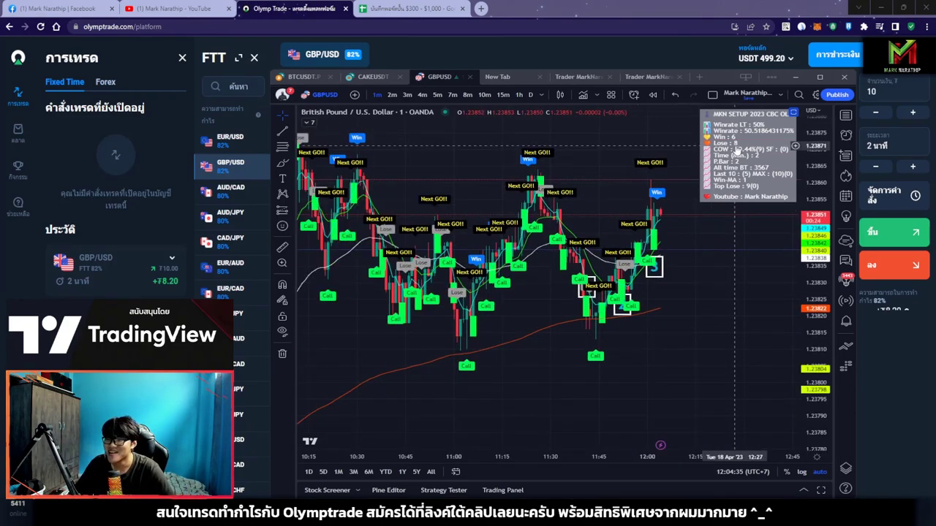
pyautogui.doubleClick(496, 352)
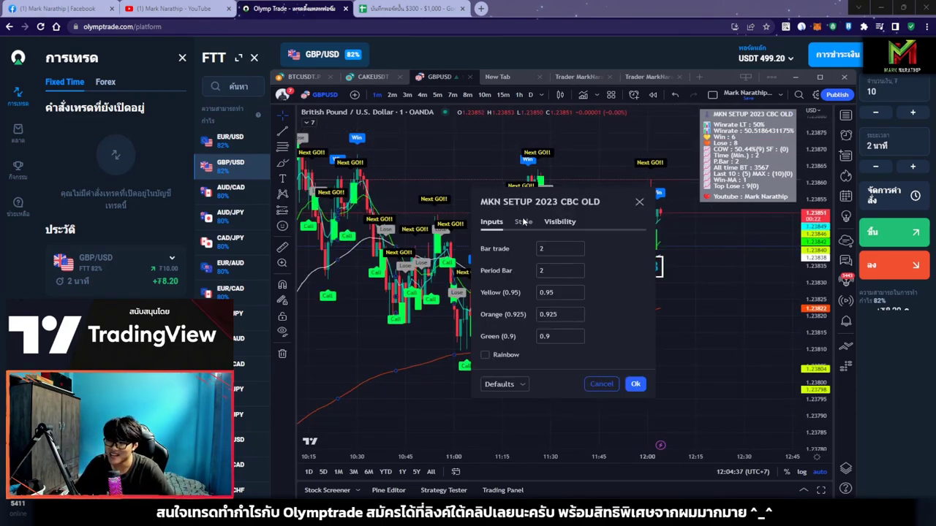
pyautogui.click(524, 221)
pyautogui.click(689, 188)
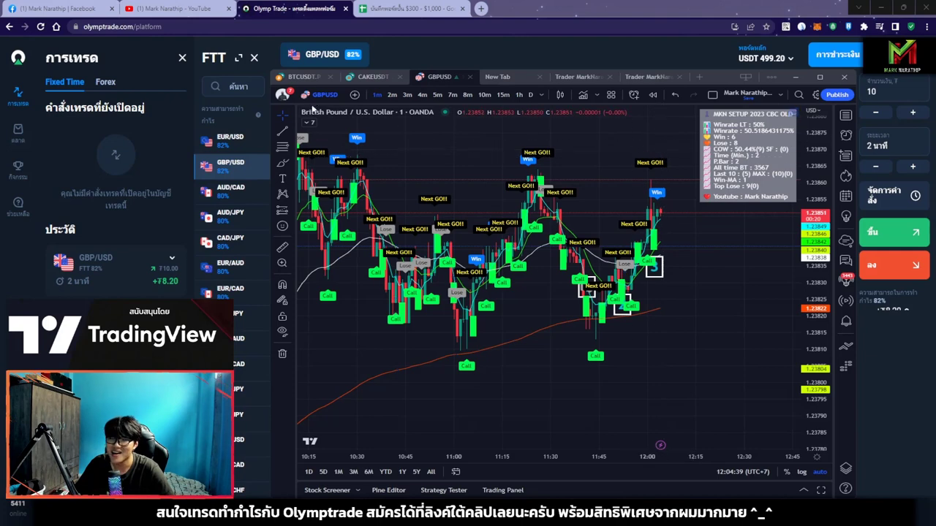
# Hide the MKN SETUP 2023 CBC OLD indicator, collapse the legend and examine the bare candles around markers 1 to 3
pyautogui.click(421, 122)
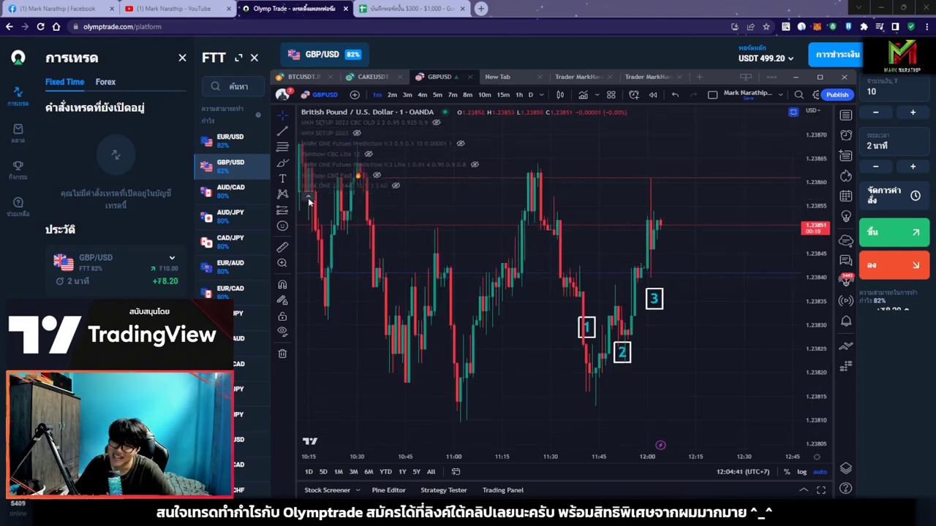
pyautogui.scroll(2, 704, 327)
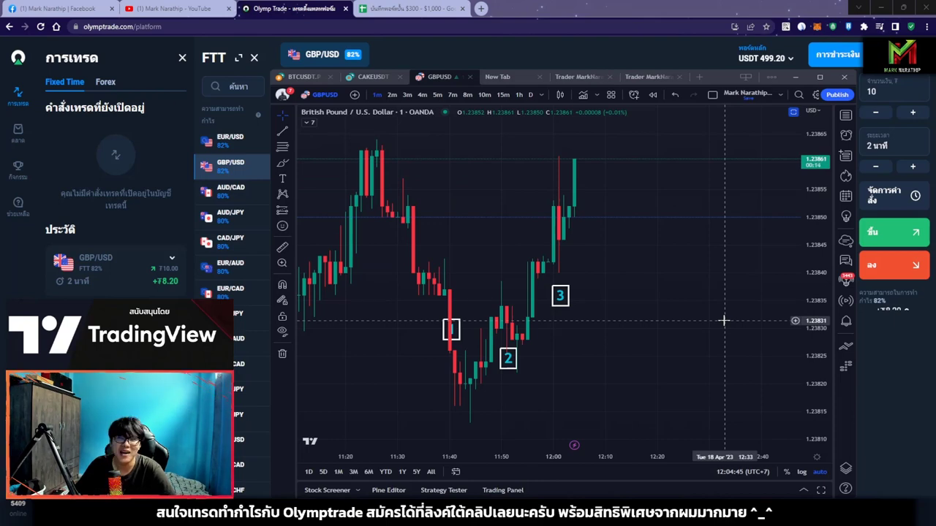
pyautogui.hscroll(-3, 666, 299)
pyautogui.scroll(2, 614, 241)
# Show the MKN SETUP 2023 CBC OLD indicator again and inspect marker 1's Call signal and the 11:40 to 11:42 candles
pyautogui.click(312, 122)
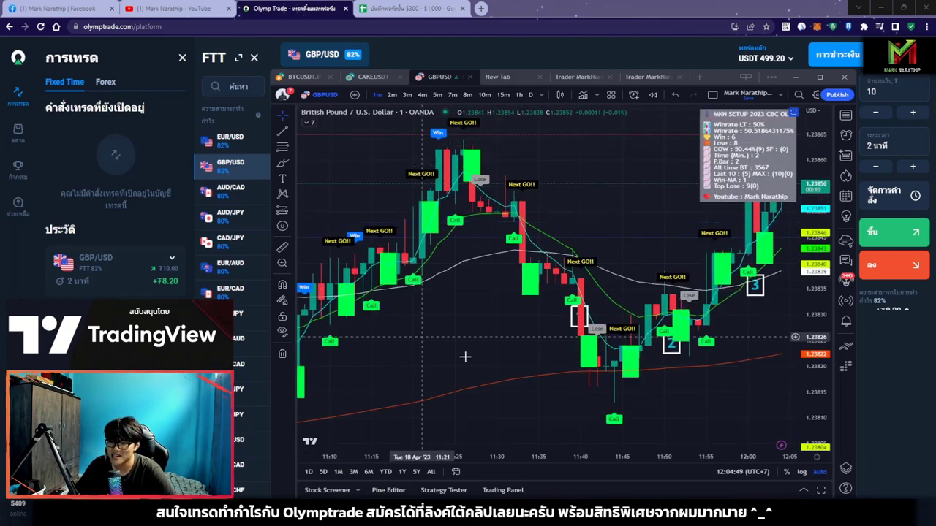
pyautogui.scroll(2, 564, 307)
pyautogui.hscroll(-2, 571, 308)
pyautogui.scroll(2, 571, 308)
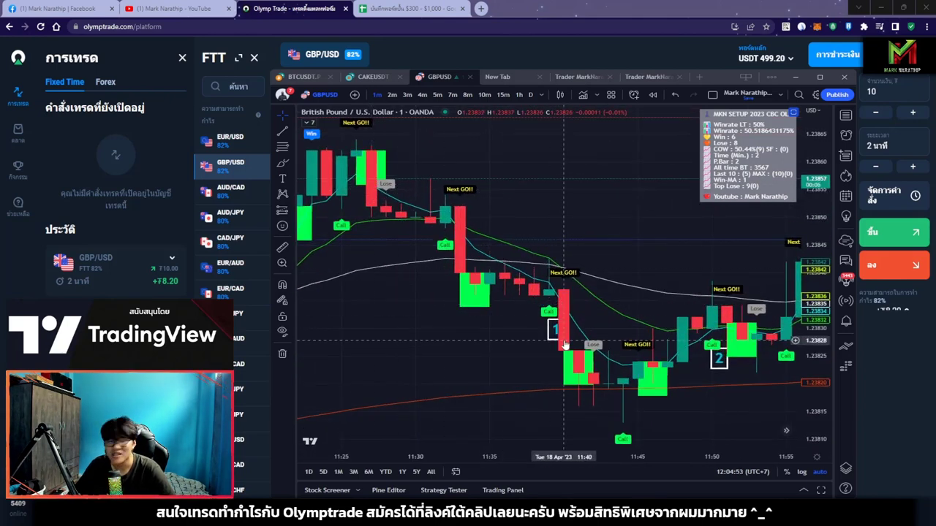
pyautogui.scroll(3, 634, 345)
pyautogui.scroll(2, 635, 344)
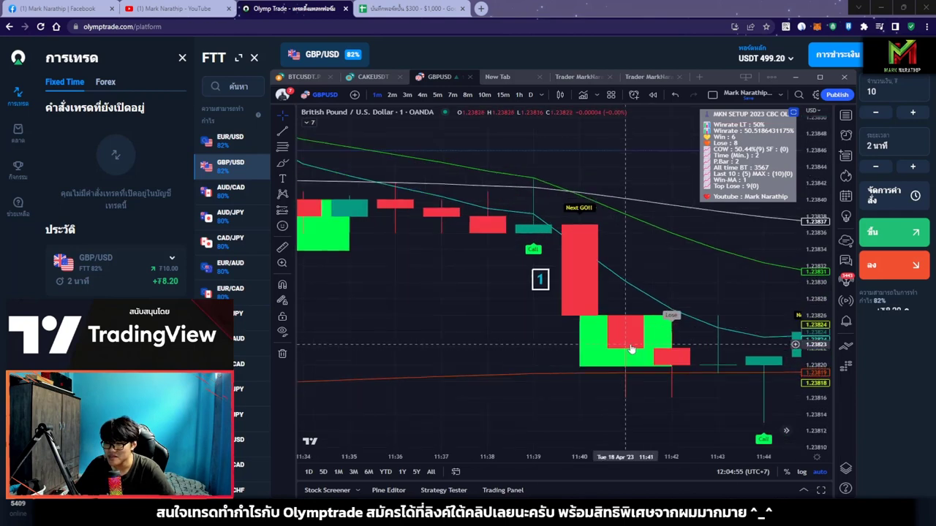
pyautogui.moveTo(635, 344); pyautogui.dragTo(569, 326)
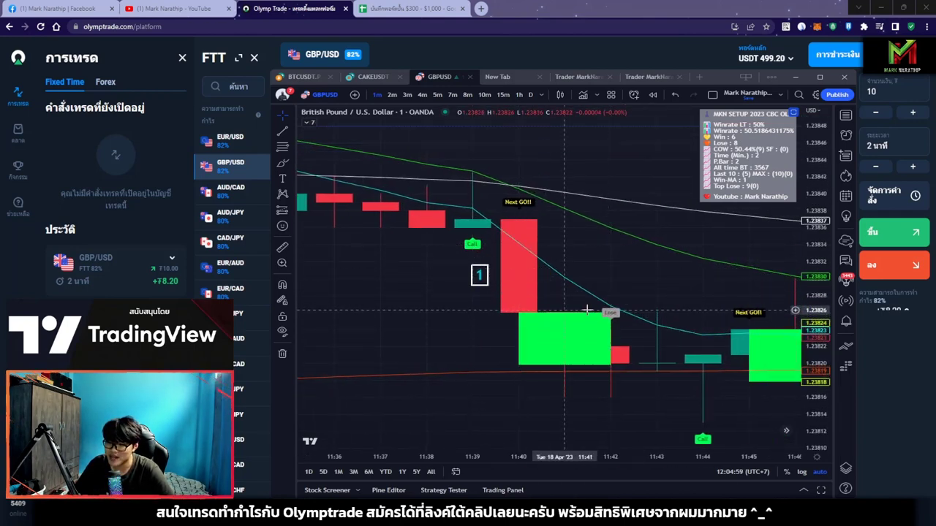
pyautogui.moveTo(586, 310); pyautogui.dragTo(494, 344)
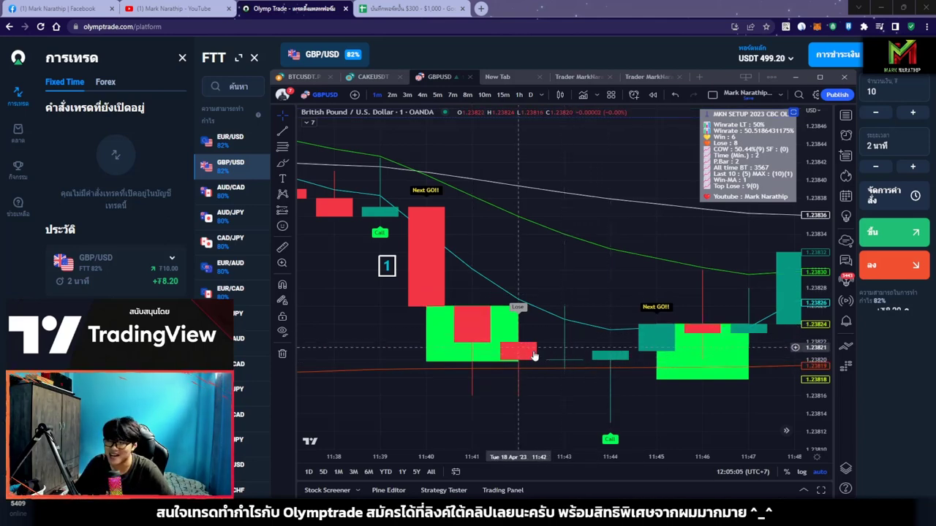
pyautogui.scroll(-2, 581, 346)
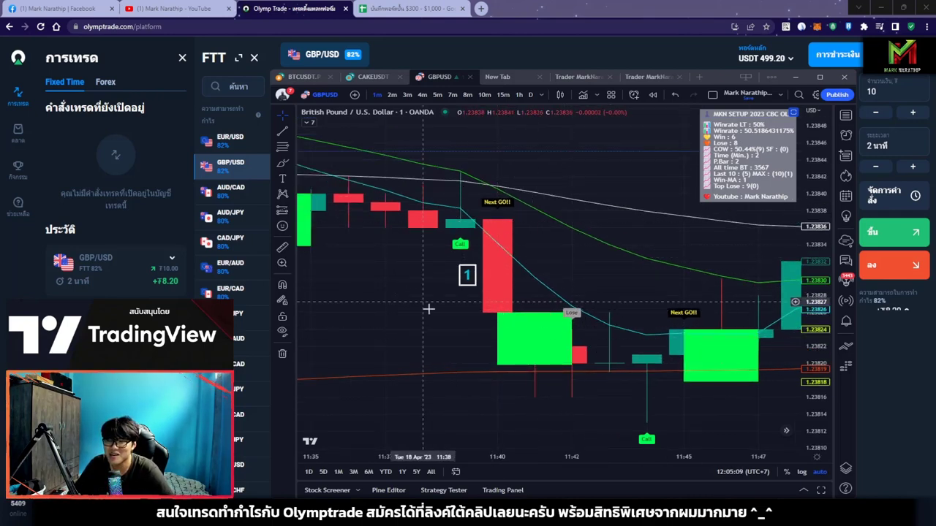
# Inspect marker 2's Call signal and the 11:51 to 11:53 candles, comparing them with the signals at markers 1 and 3
pyautogui.scroll(5, 531, 393)
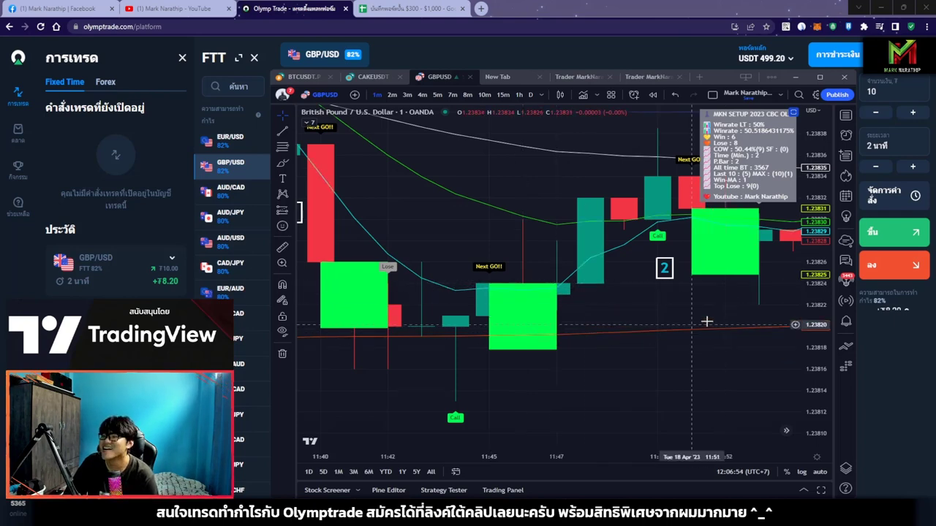
pyautogui.moveTo(705, 329); pyautogui.dragTo(685, 337)
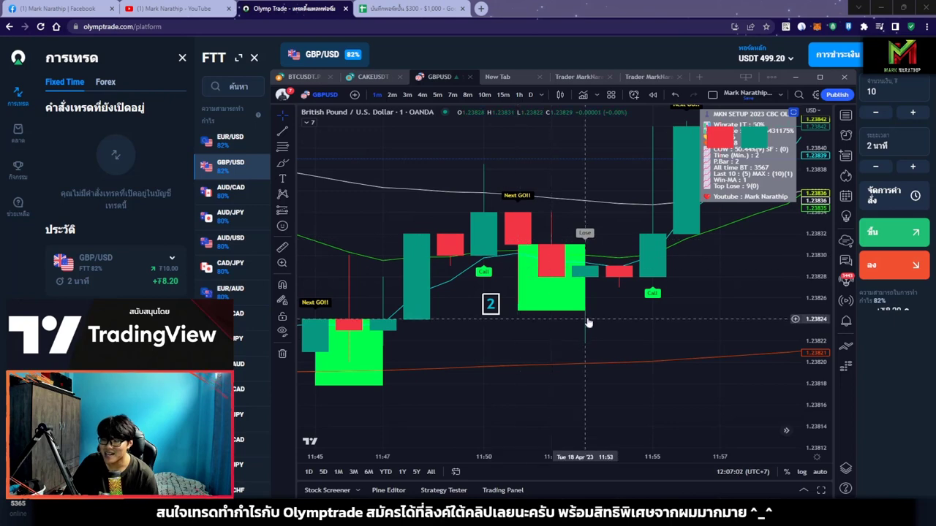
pyautogui.scroll(-3, 801, 241)
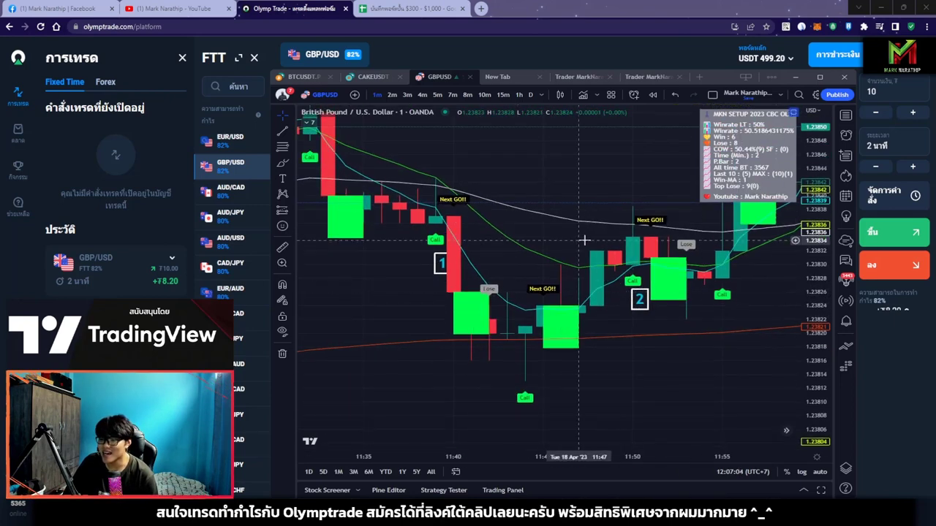
pyautogui.moveTo(601, 220); pyautogui.dragTo(554, 220)
pyautogui.scroll(2, 553, 221)
pyautogui.moveTo(661, 285); pyautogui.dragTo(621, 285)
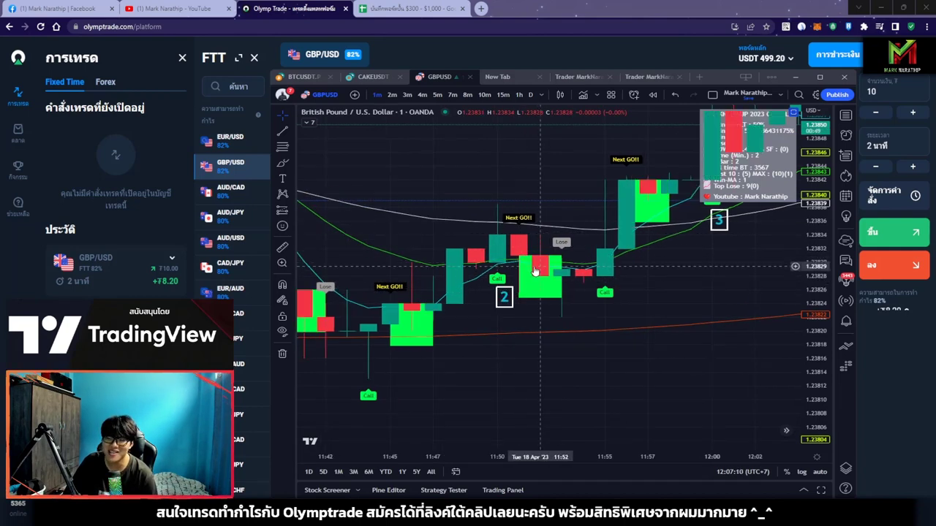
# Examine the 11:55 Call signal between markers 2 and 3 and the candles from 11:53 to 11:58
pyautogui.moveTo(650, 306); pyautogui.dragTo(550, 322)
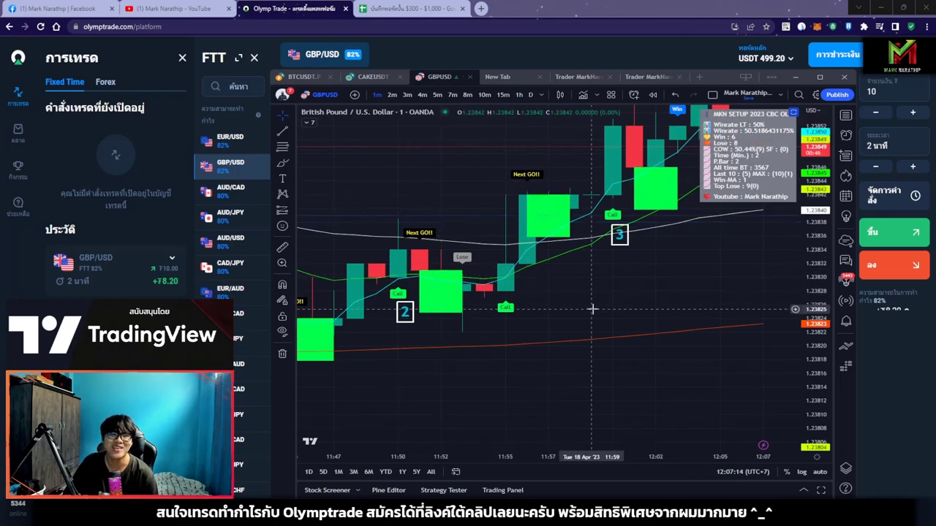
pyautogui.moveTo(453, 281); pyautogui.dragTo(618, 302)
pyautogui.scroll(5, 618, 302)
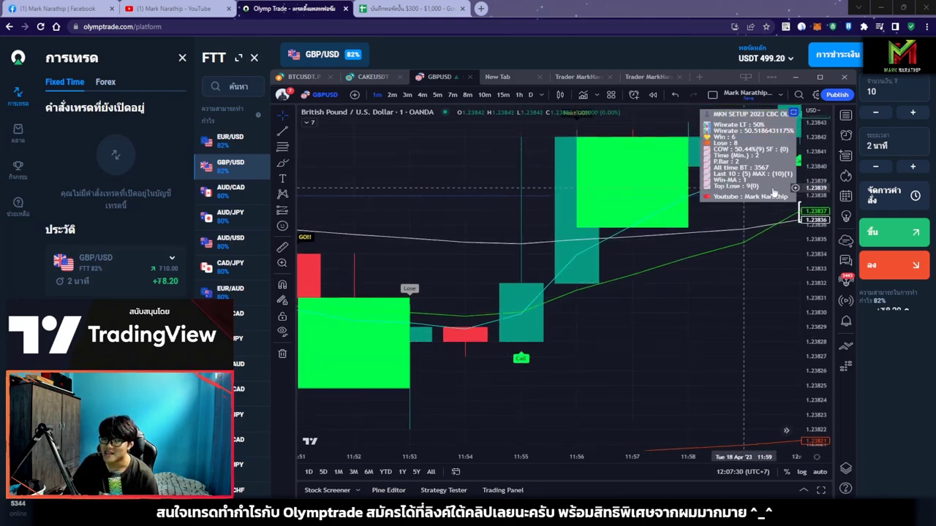
pyautogui.scroll(-3, 769, 348)
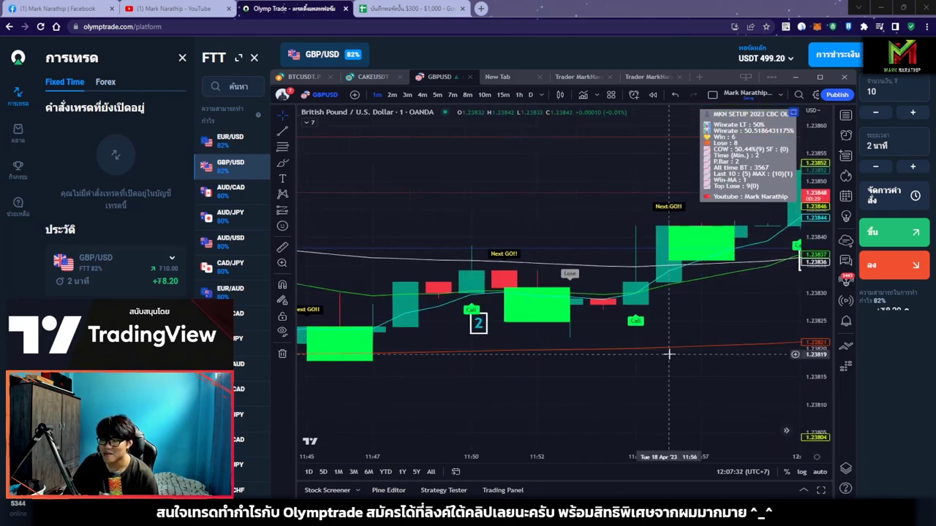
pyautogui.scroll(2, 662, 351)
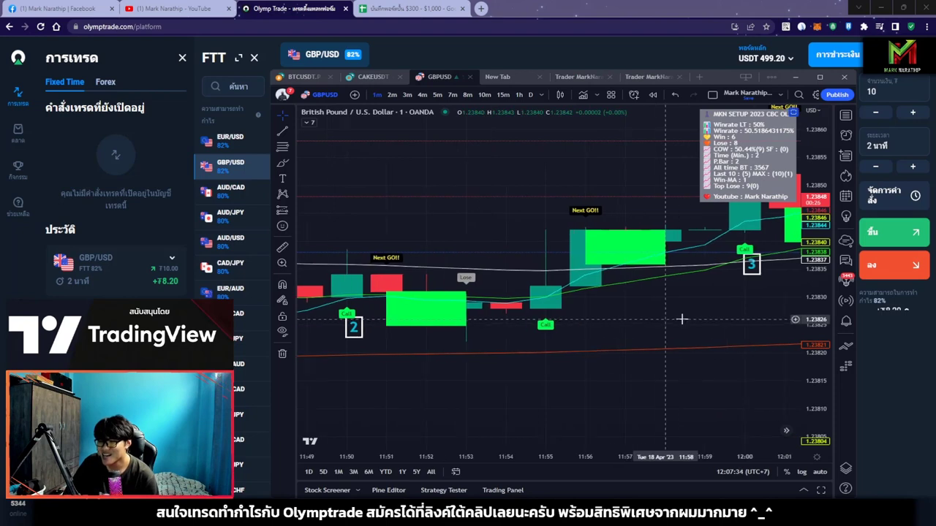
pyautogui.scroll(-2, 441, 317)
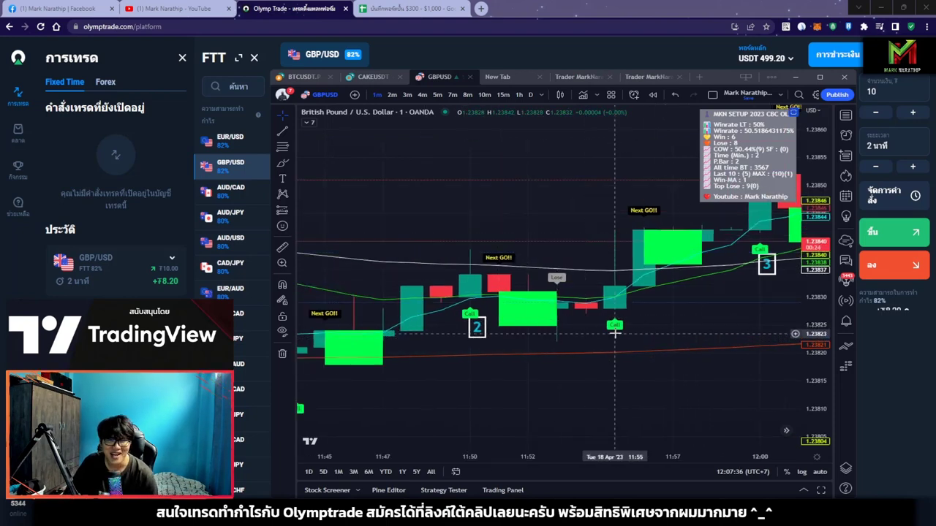
pyautogui.scroll(1, 612, 329)
pyautogui.scroll(1, 657, 323)
pyautogui.scroll(1, 595, 320)
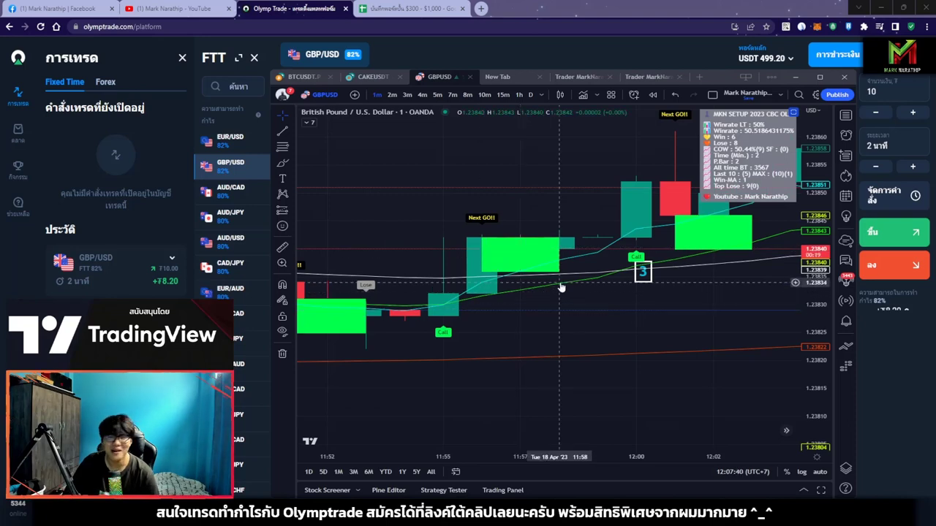
pyautogui.moveTo(560, 317); pyautogui.dragTo(687, 343)
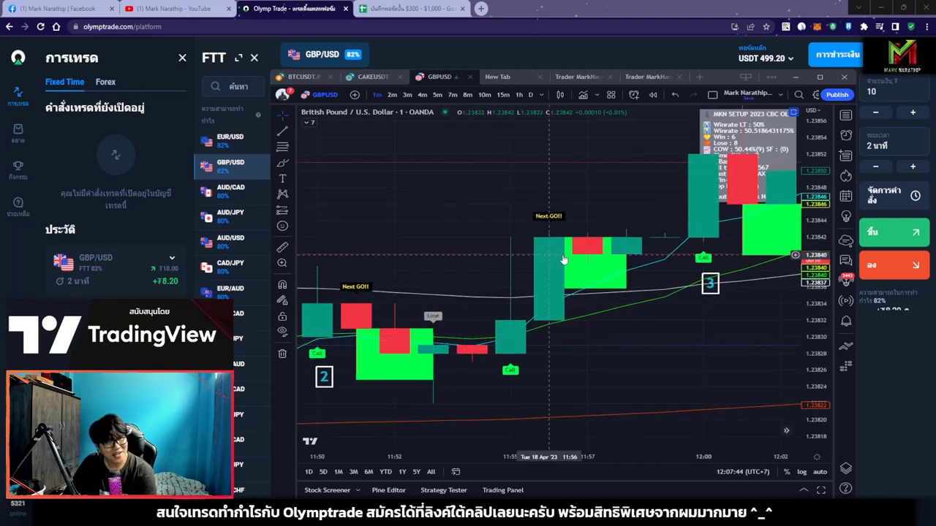
pyautogui.moveTo(582, 253); pyautogui.dragTo(557, 285)
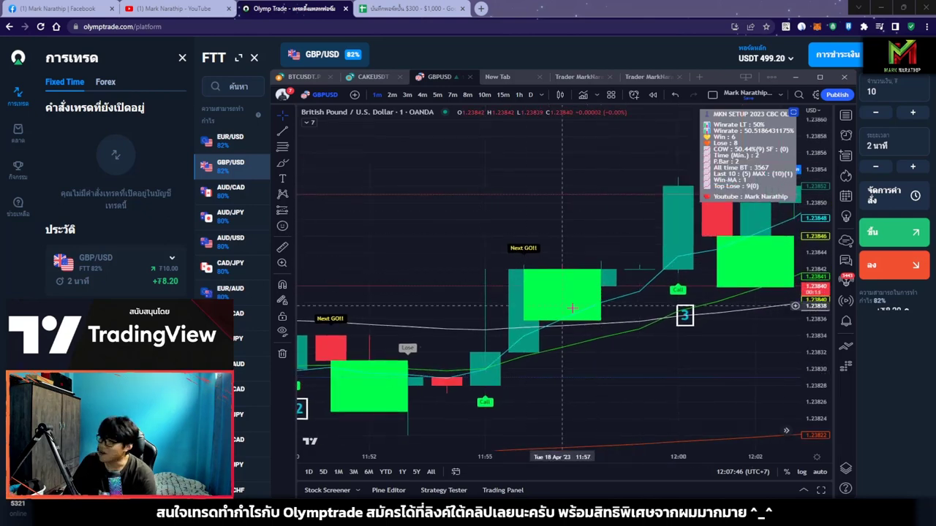
pyautogui.scroll(-3, 523, 344)
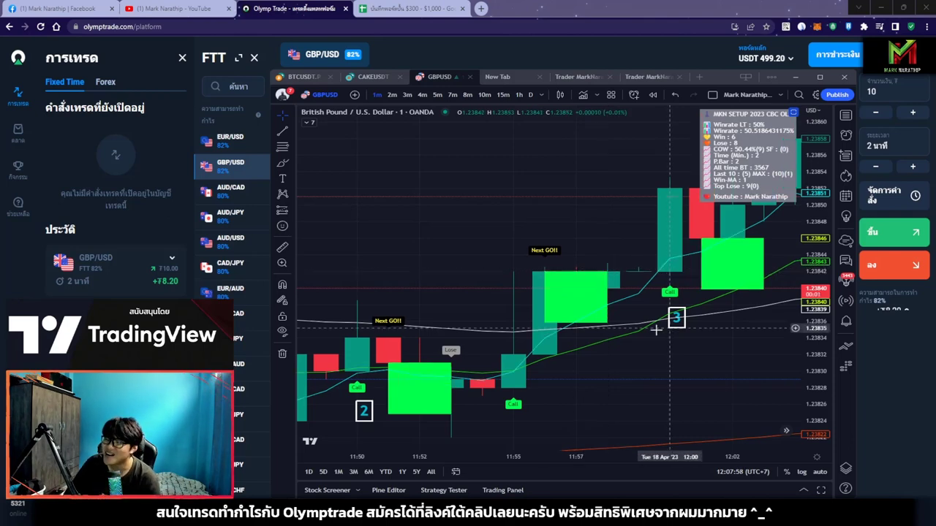
# Inspect marker 3's Call signal and the 12:00 to 12:02 candles, compare all three markers, and put the TradingView chart away
pyautogui.hscroll(3, 656, 330)
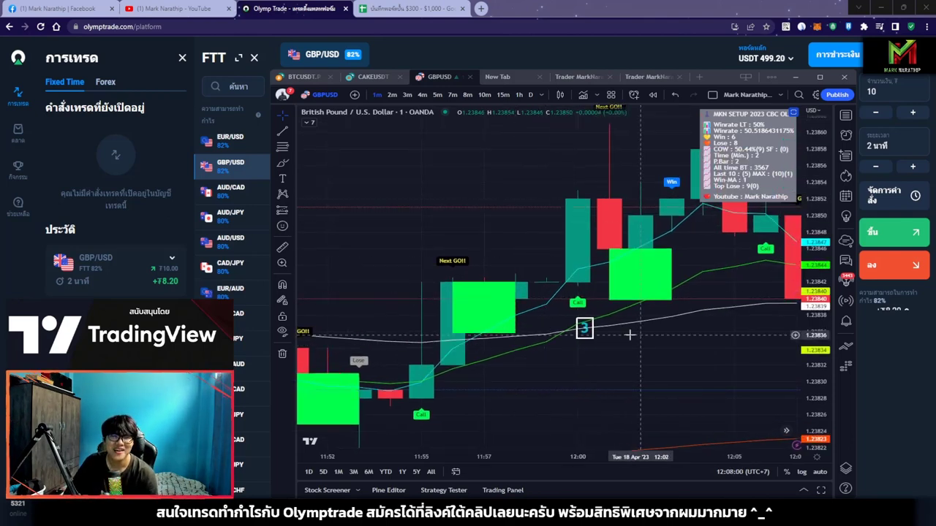
pyautogui.hscroll(1, 640, 338)
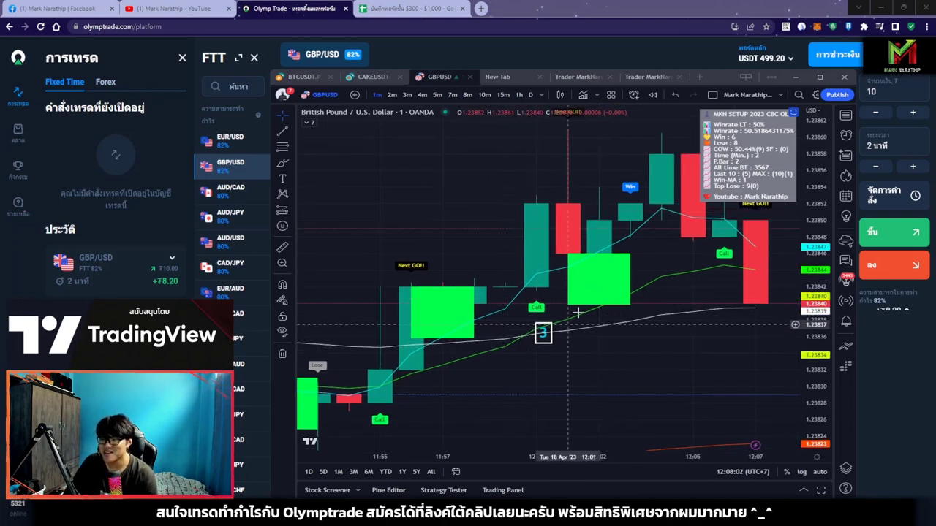
pyautogui.hscroll(1, 570, 307)
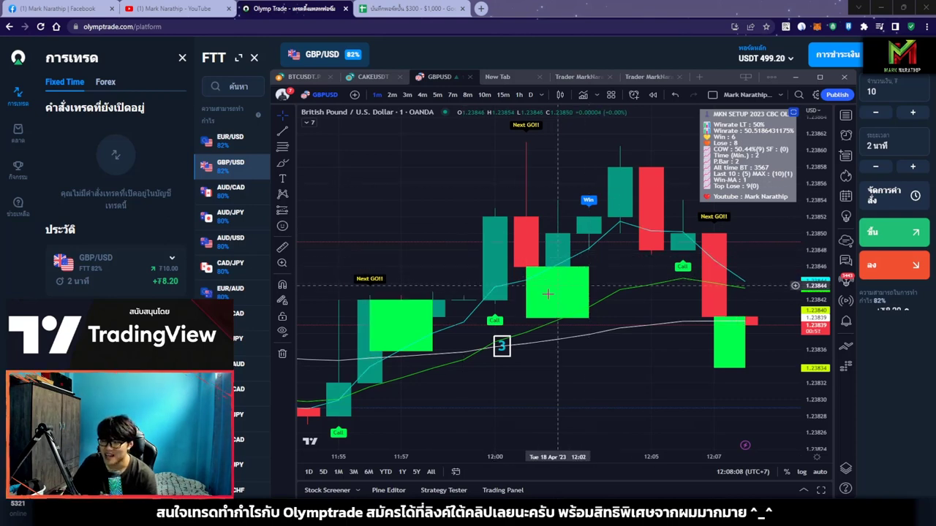
pyautogui.scroll(-5, 731, 286)
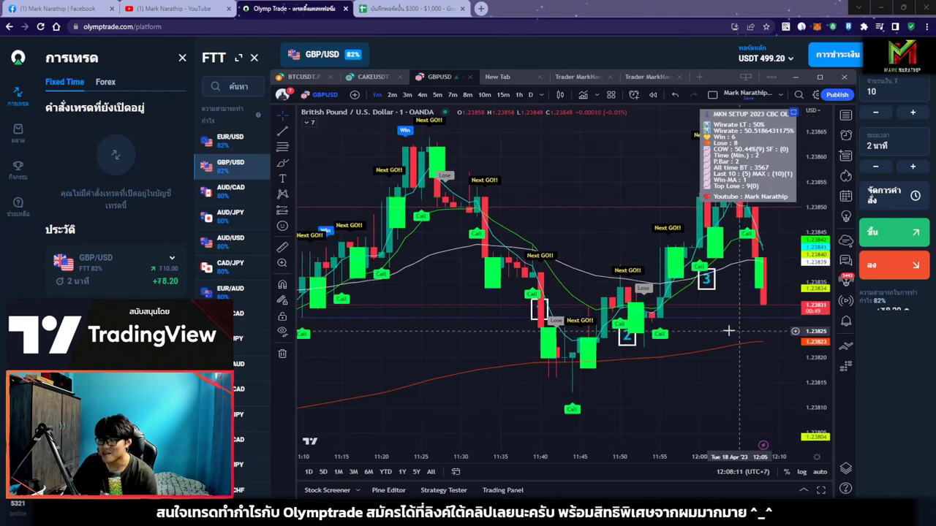
pyautogui.moveTo(692, 369); pyautogui.dragTo(629, 369)
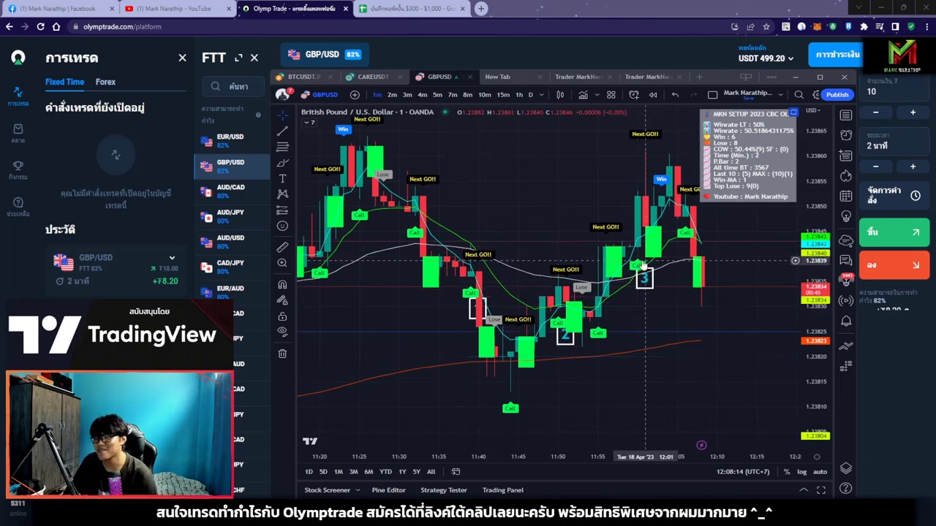
pyautogui.doubleClick(819, 273)
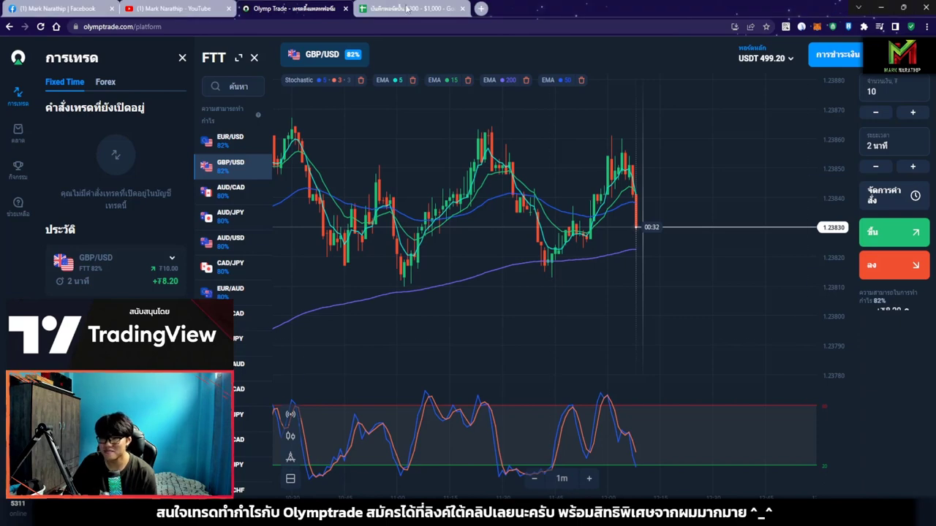
# Switch to the Google Sheets trade log, check the GBP/USD payout on Olymp Trade, and set trade 15's result to 82%
pyautogui.click(413, 8)
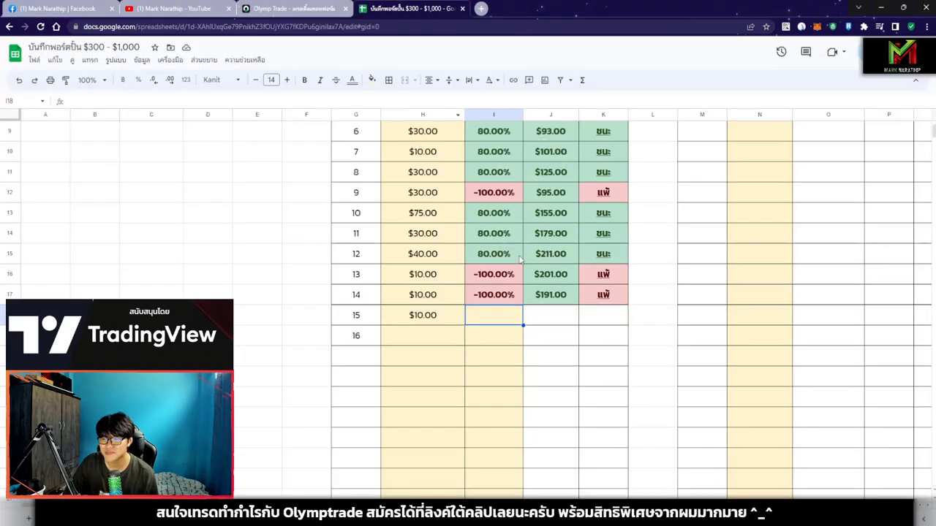
pyautogui.write('80.00%')
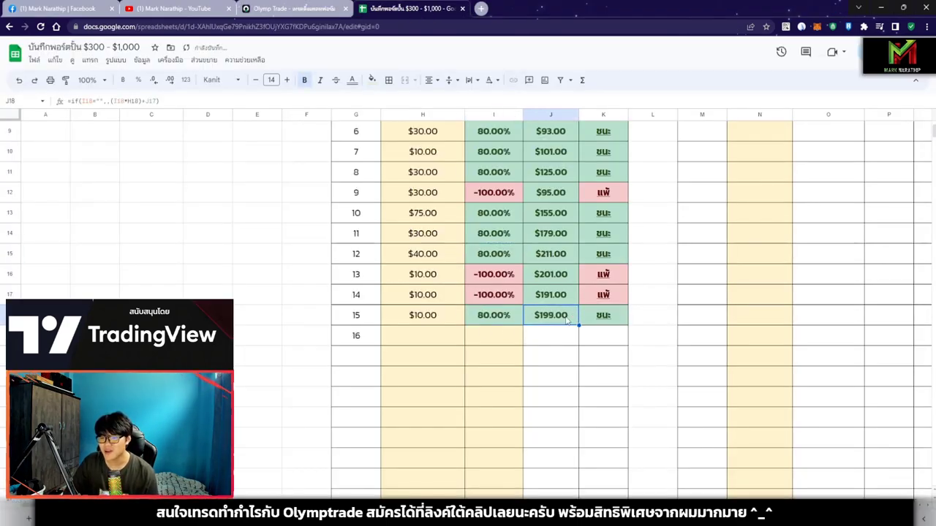
pyautogui.click(293, 8)
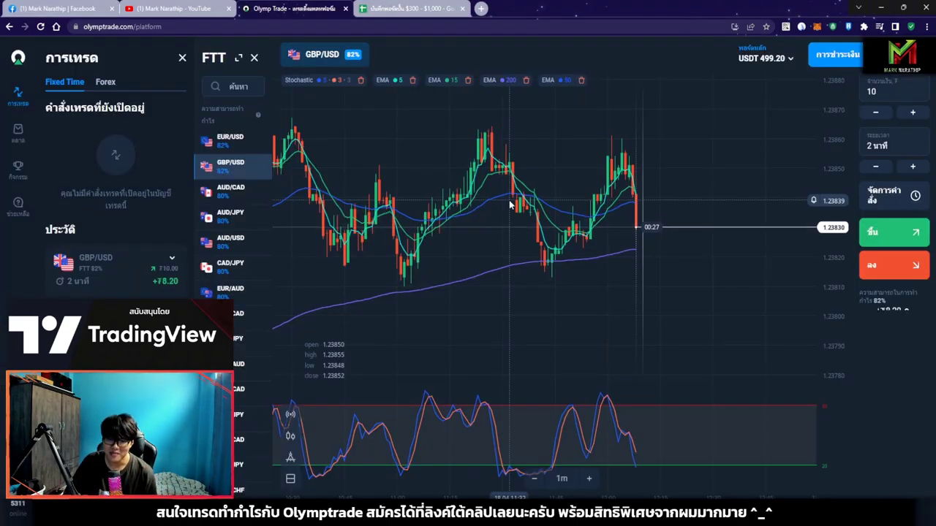
pyautogui.hotkey('ctrl', 'Tab')
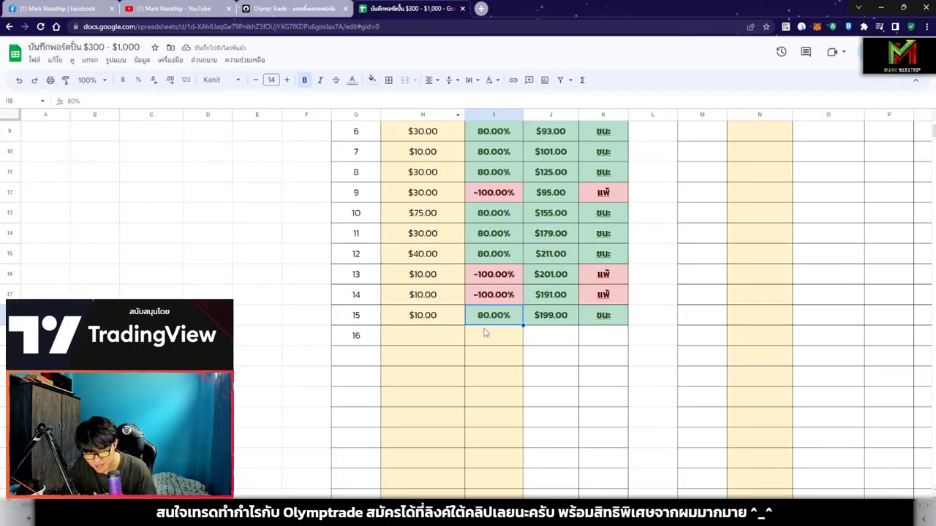
pyautogui.write('82')
pyautogui.press('Return')
pyautogui.click(566, 320)
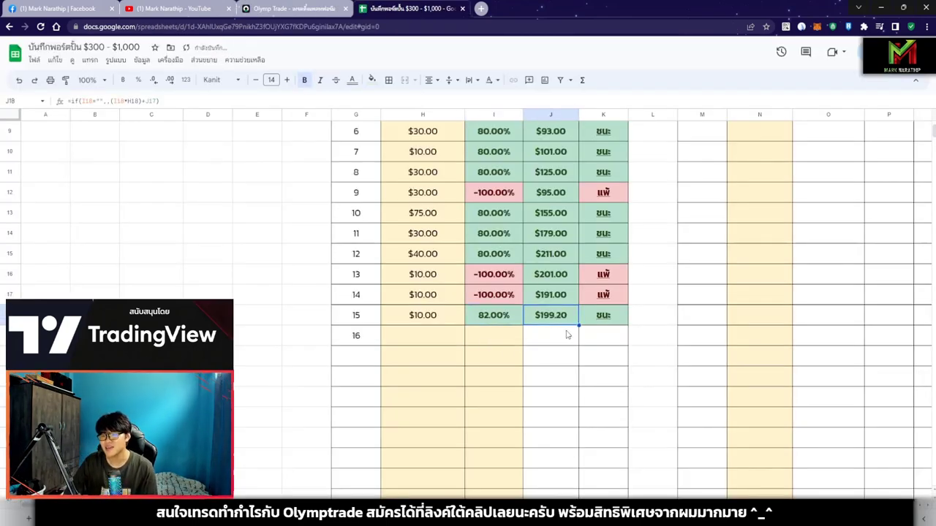
# Compare the running totals of trades 12, 14 and 15 in the trade log
pyautogui.click(553, 260)
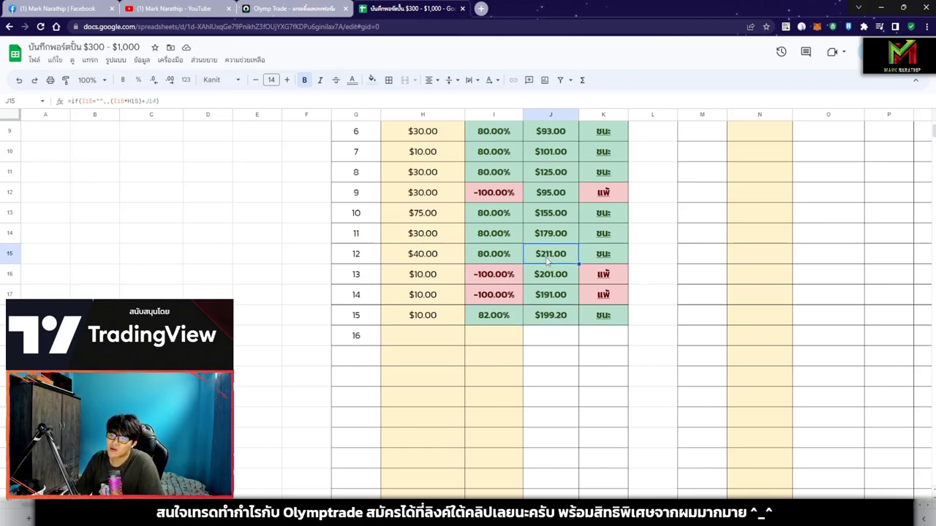
pyautogui.click(549, 318)
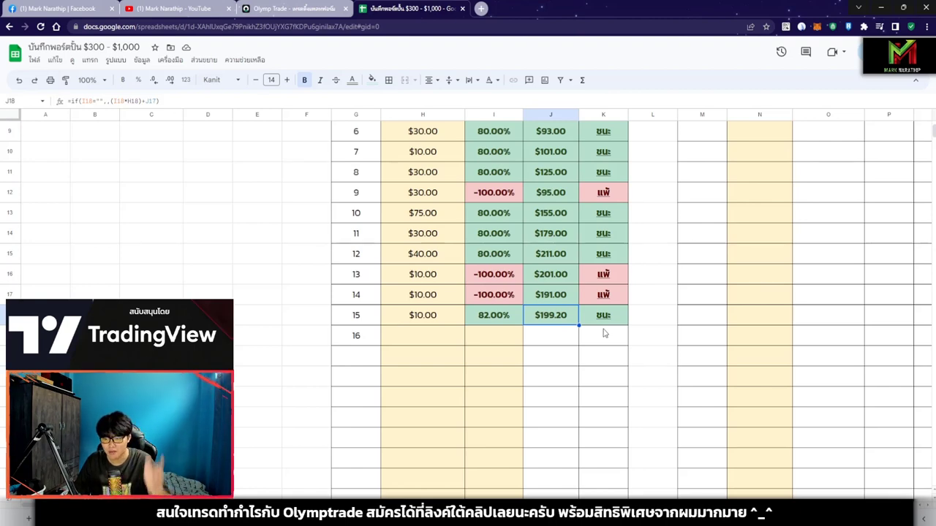
pyautogui.click(557, 294)
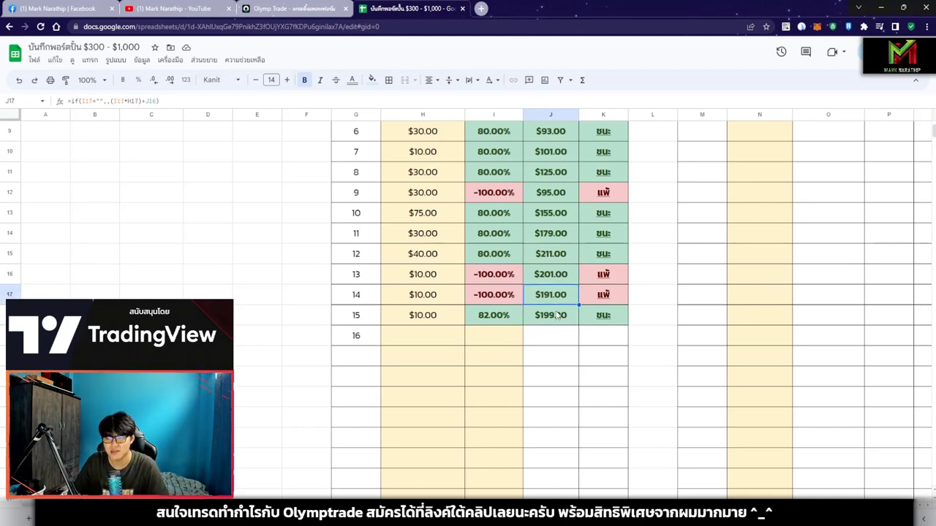
# Check the account balance on Olymp Trade and enter 499.2 as day 4's portfolio value in the sheet's daily profit and loss table
pyautogui.click(291, 8)
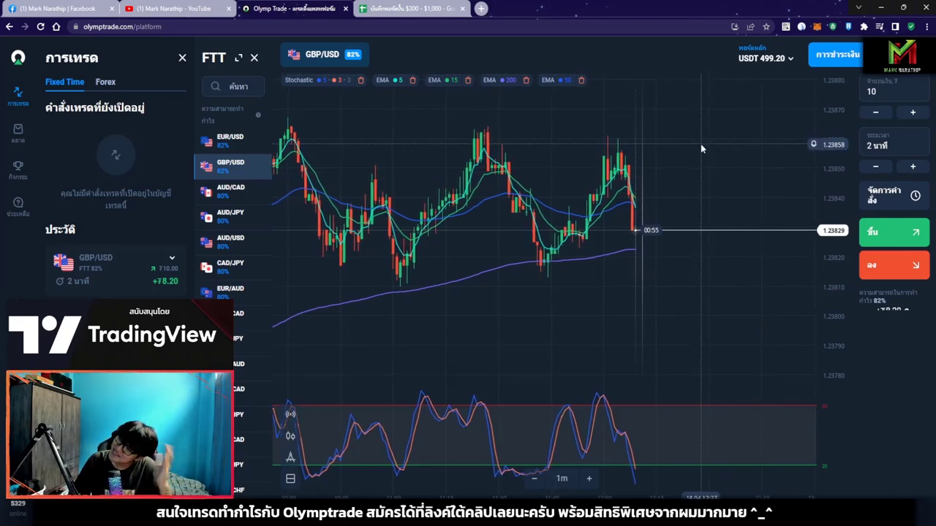
pyautogui.click(395, 9)
pyautogui.scroll(3, 696, 299)
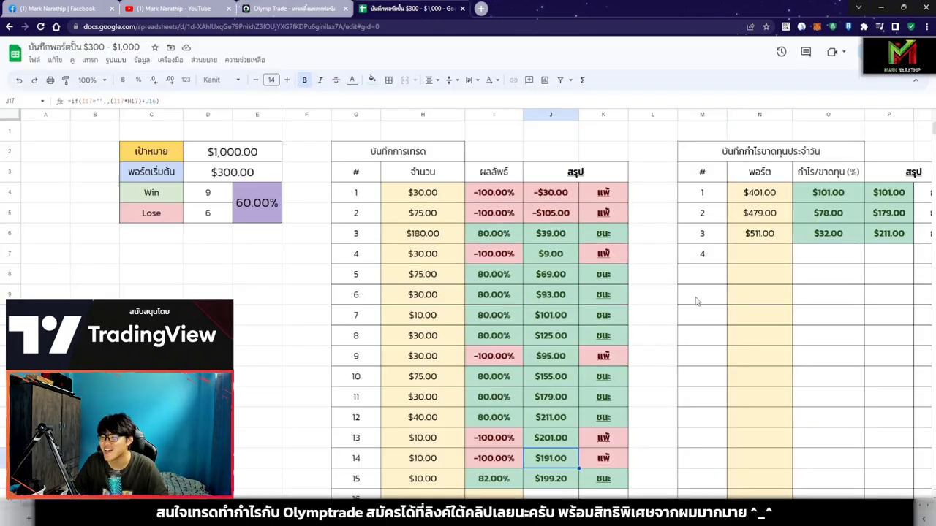
pyautogui.hscroll(3, 598, 290)
pyautogui.click(517, 254)
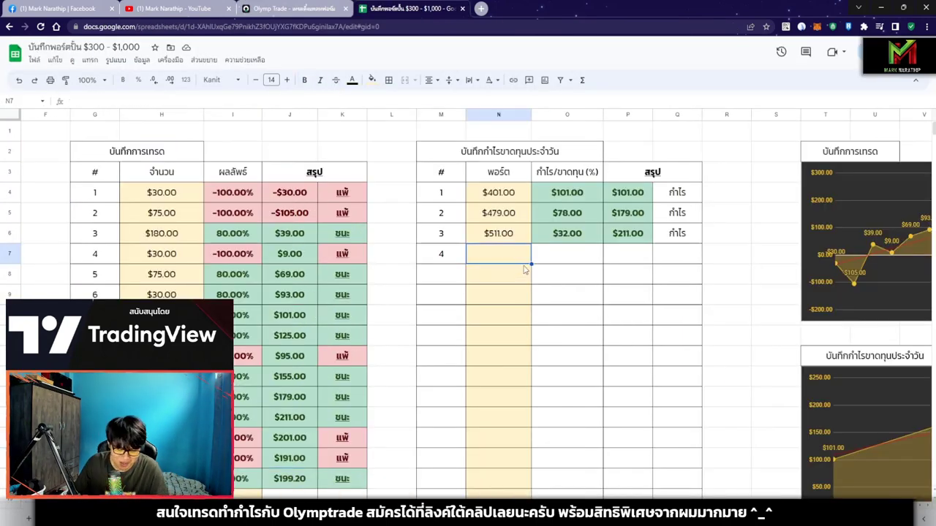
pyautogui.write('499.')
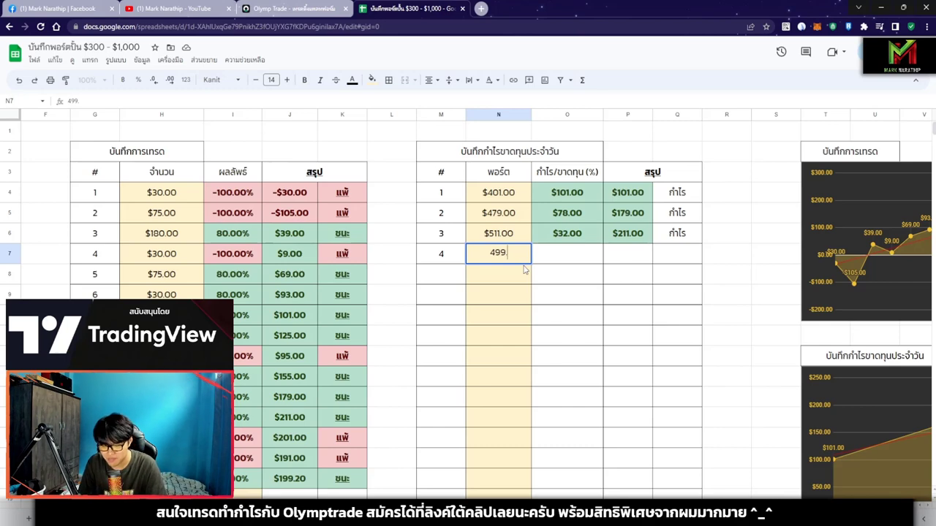
pyautogui.write('2')
pyautogui.press('Return')
pyautogui.press('Up')
pyautogui.press('Right')
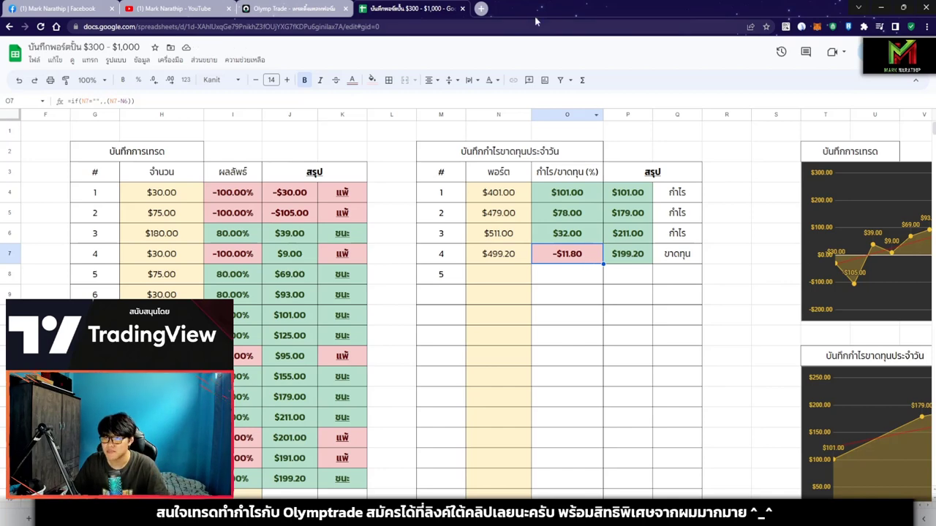
# Search Google for "แปลงค่าเงิน" in a new browser tab and open the MSN currency converter
pyautogui.click(481, 9)
pyautogui.write('แปลงค่าเงิน')
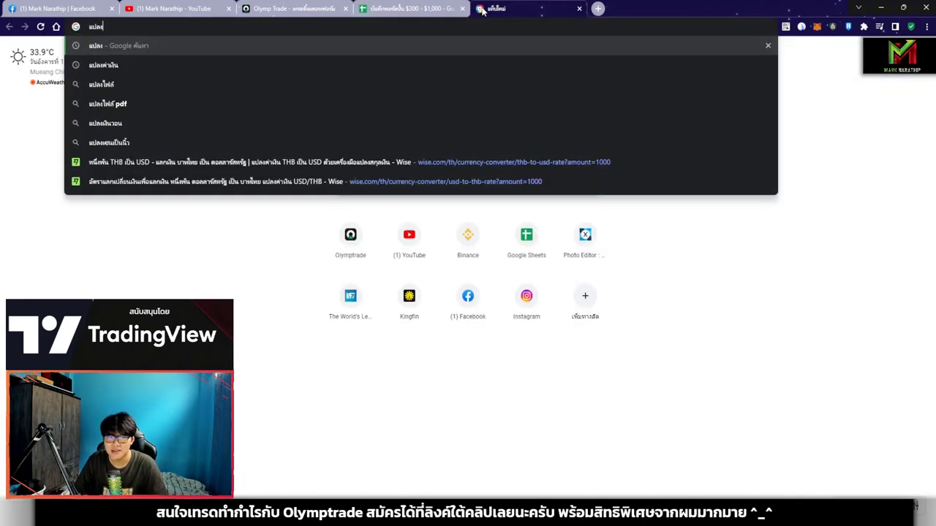
pyautogui.press('Return')
pyautogui.scroll(-5, 346, 258)
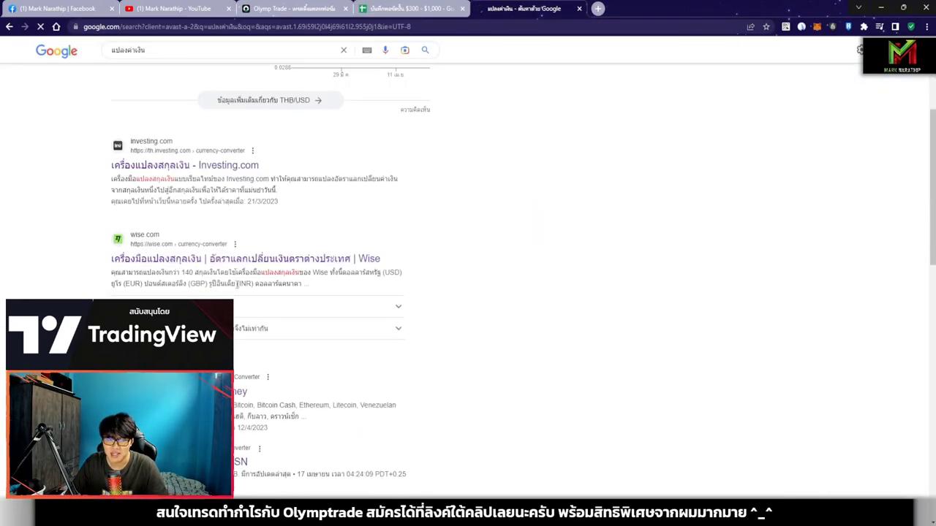
# Check day 4's loss in the sheet, convert 11.8 USD to Thai baht in the MSN converter, and return to the sheet
pyautogui.click(411, 8)
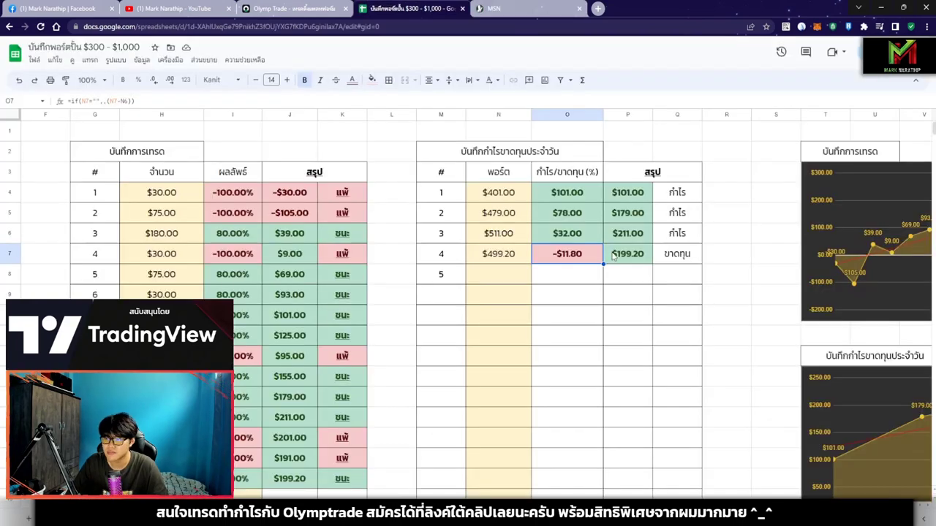
pyautogui.hotkey('ctrl', 'Tab')
pyautogui.click(337, 249)
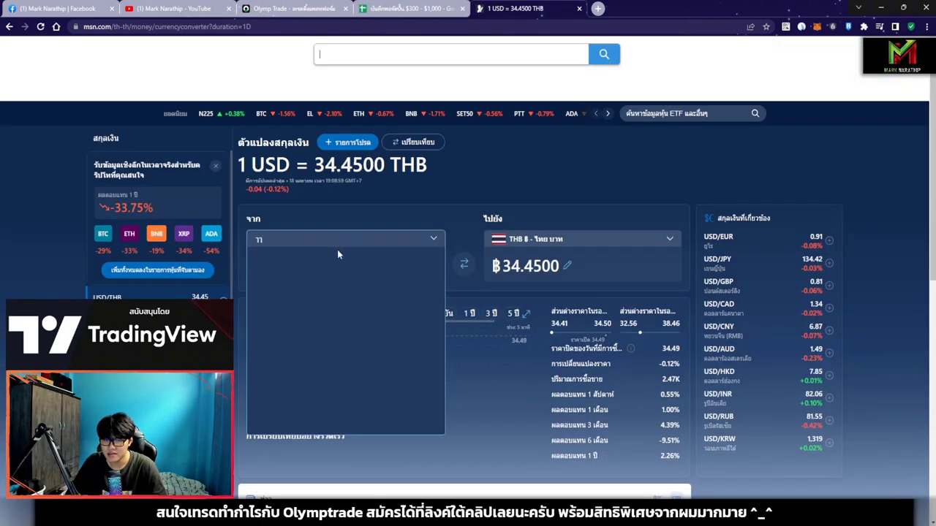
pyautogui.click(338, 270)
pyautogui.write('11.8')
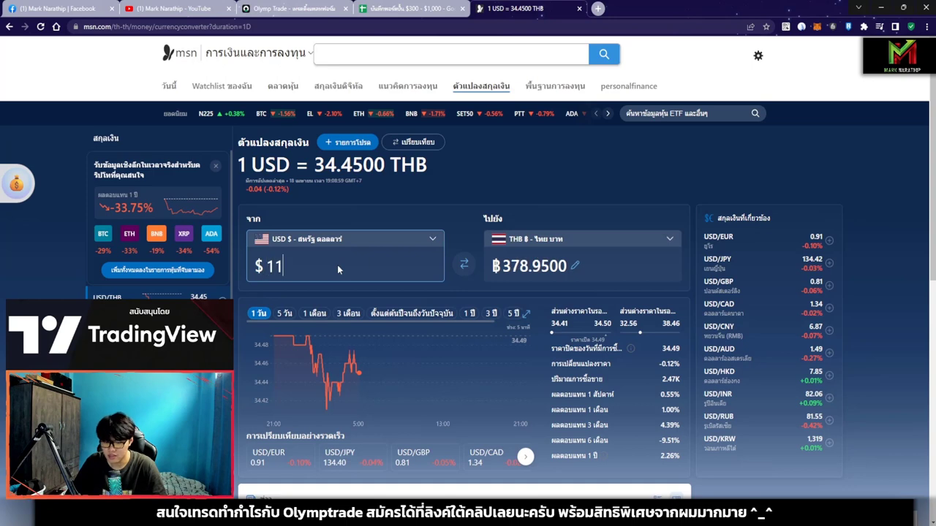
pyautogui.click(870, 291)
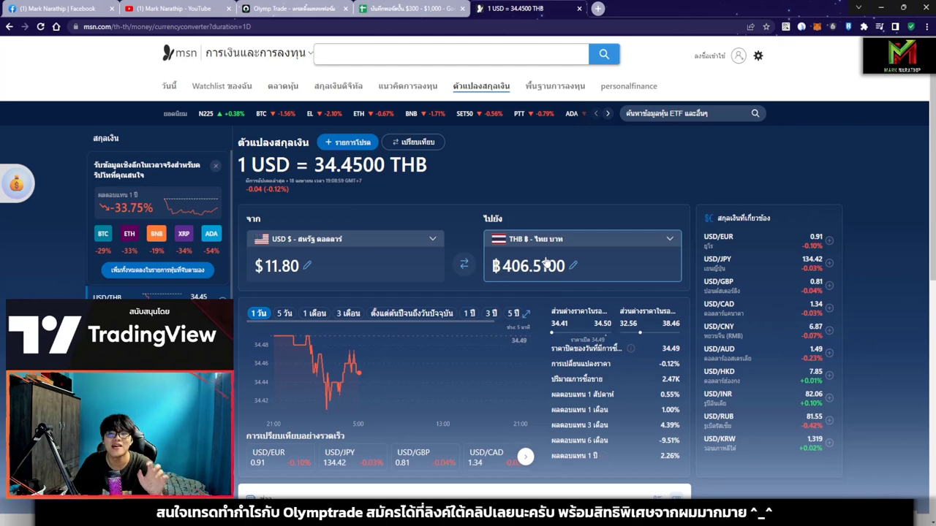
pyautogui.click(395, 13)
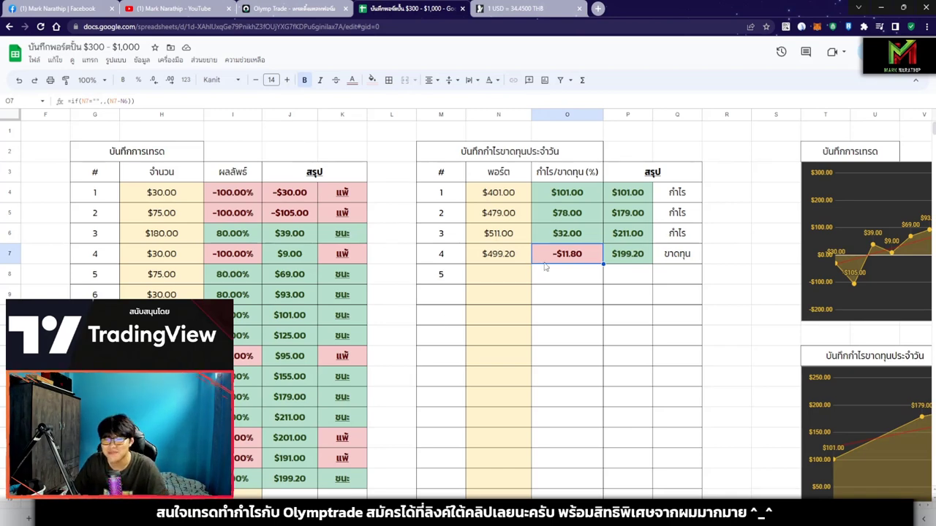
# Examine the daily profit and loss table and the trade and daily profit charts in the sheet
pyautogui.hscroll(-5, 541, 282)
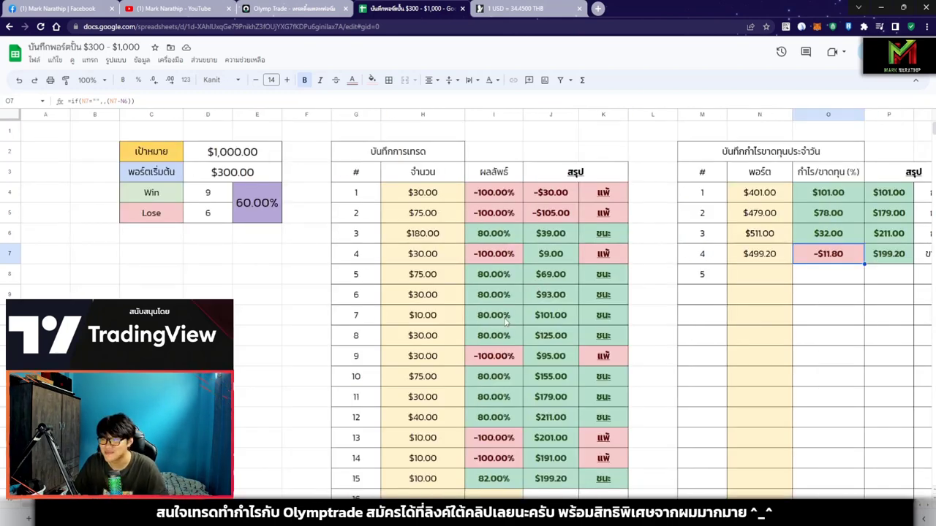
pyautogui.hscroll(5, 480, 315)
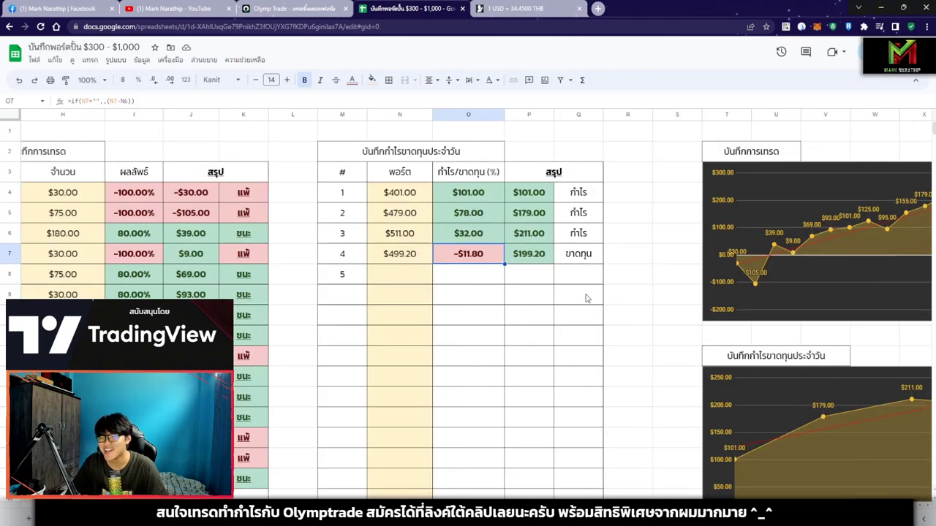
pyautogui.click(483, 285)
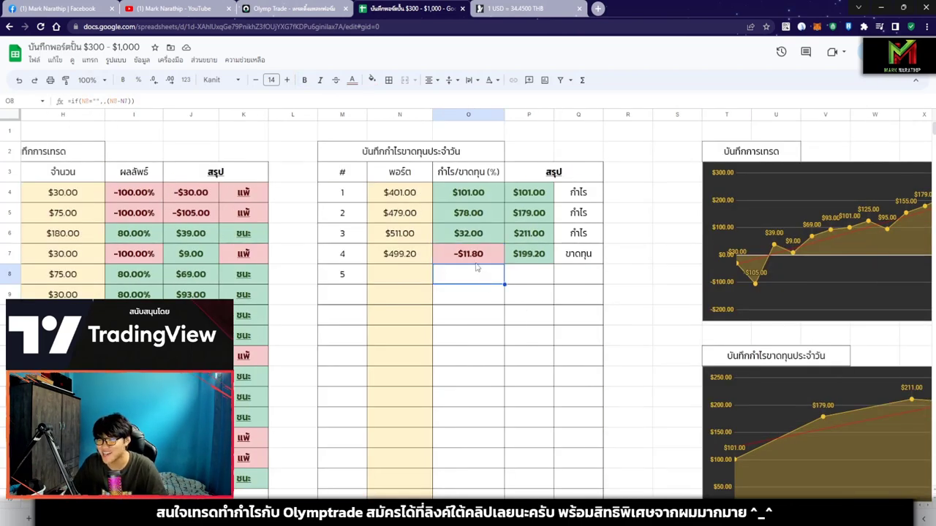
pyautogui.hscroll(3, 512, 307)
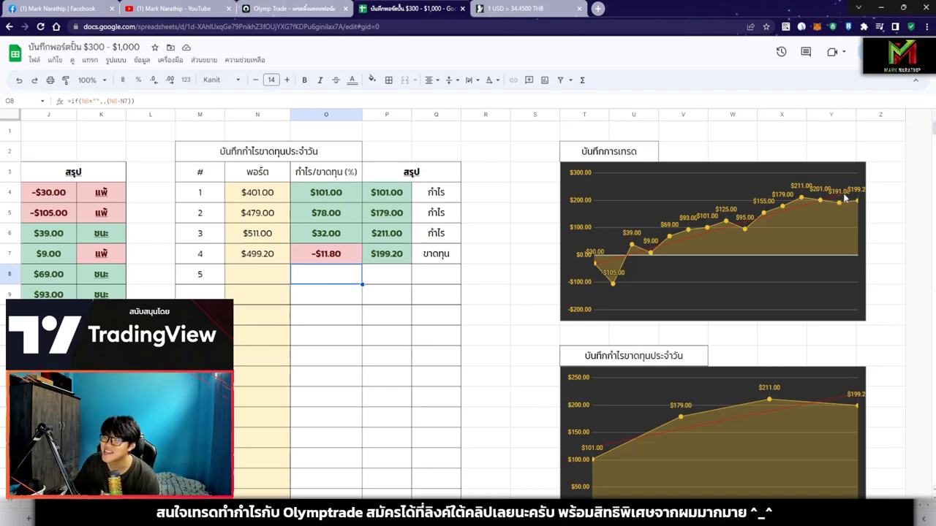
pyautogui.scroll(-2, 895, 210)
pyautogui.scroll(-2, 893, 210)
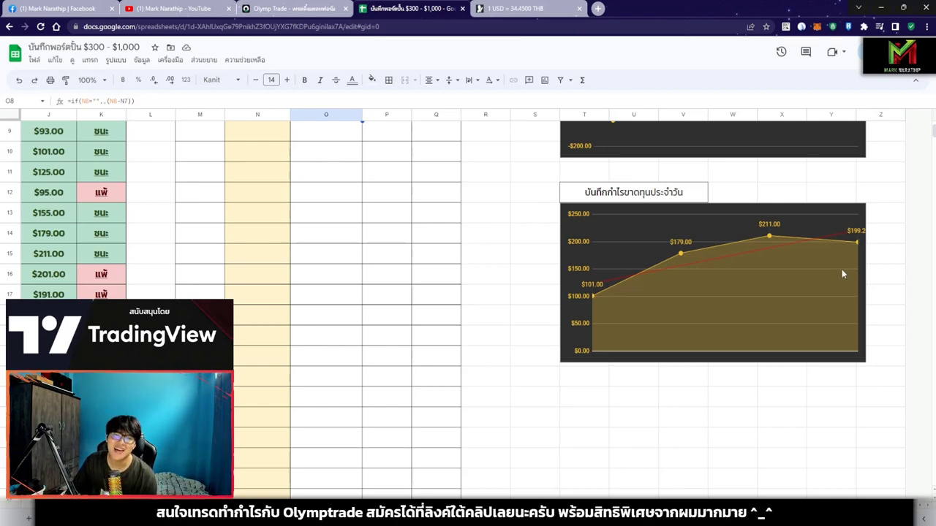
pyautogui.scroll(1, 696, 317)
pyautogui.scroll(3, 697, 319)
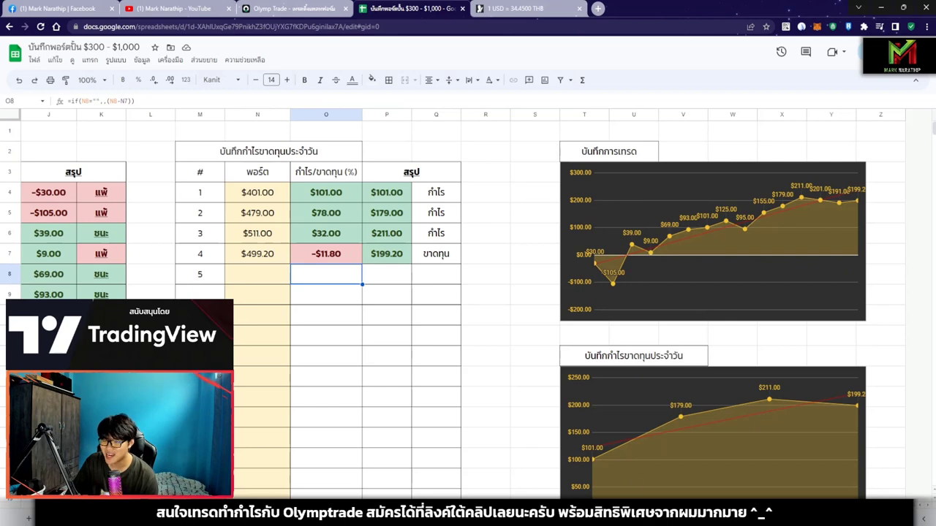
# Review the trade log down to its latest entry and check the win rate in the sheet's summary
pyautogui.hscroll(-10, 370, 450)
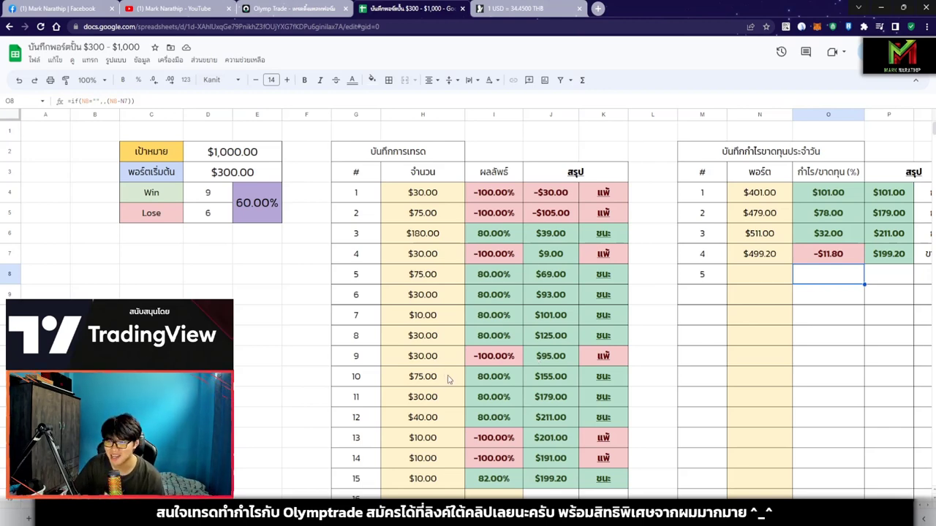
pyautogui.scroll(-3, 448, 373)
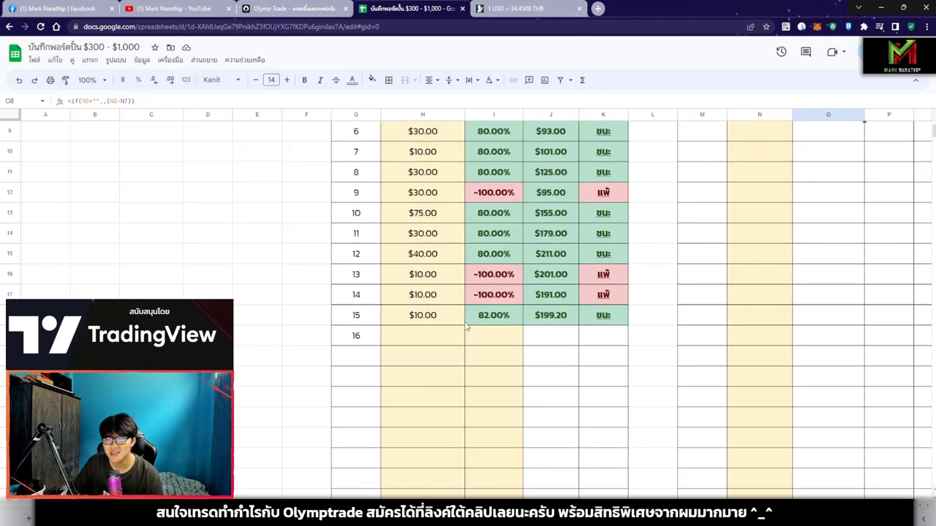
pyautogui.scroll(2, 482, 336)
pyautogui.scroll(1, 397, 355)
pyautogui.click(276, 218)
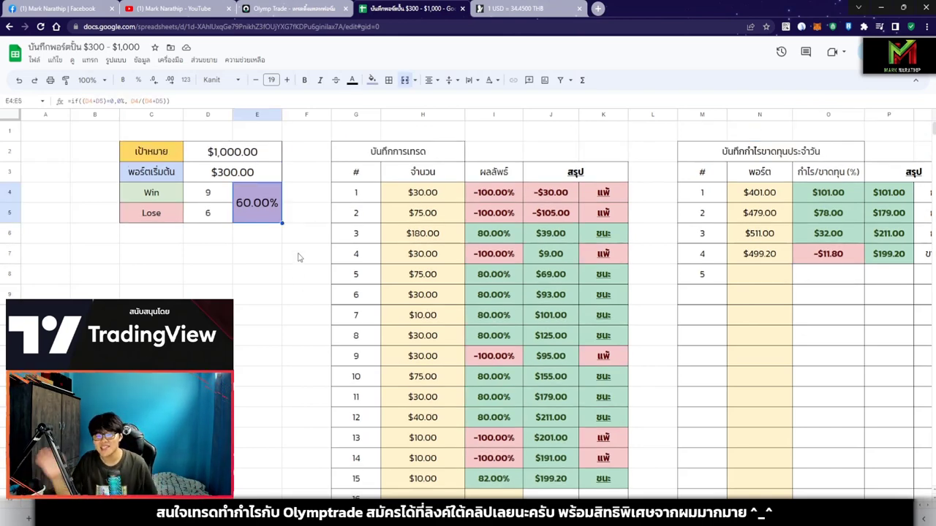
# Check the GBP/USD chart on Olymp Trade, and return to the sheet to review the results of trades 13 to 15
pyautogui.hotkey('ctrl', 'shift', 'Tab')
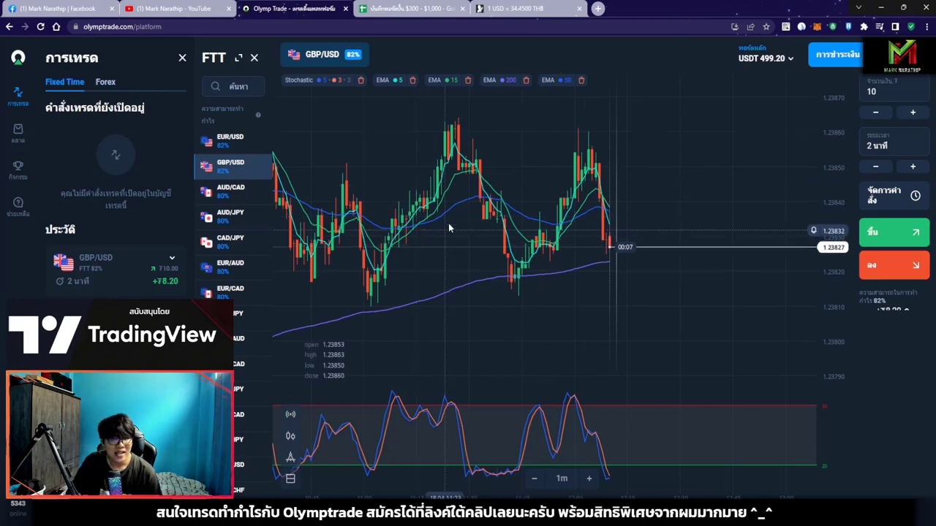
pyautogui.hotkey('ctrl', 'Tab')
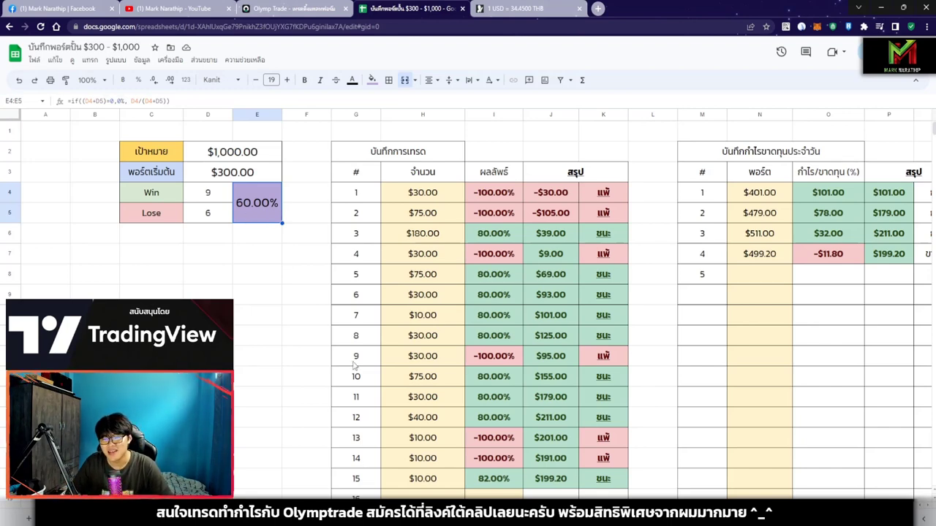
pyautogui.scroll(-2, 466, 393)
pyautogui.scroll(-2, 465, 394)
pyautogui.scroll(4, 512, 292)
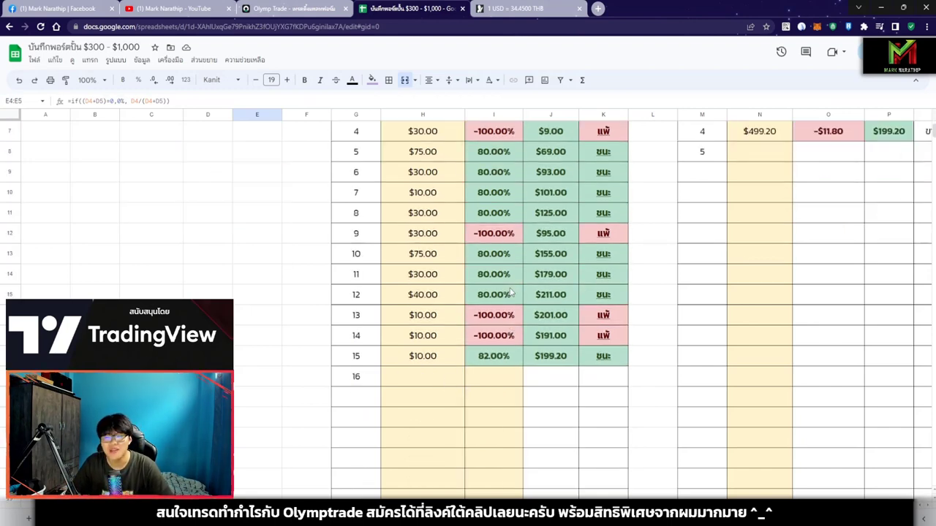
pyautogui.scroll(-2, 510, 292)
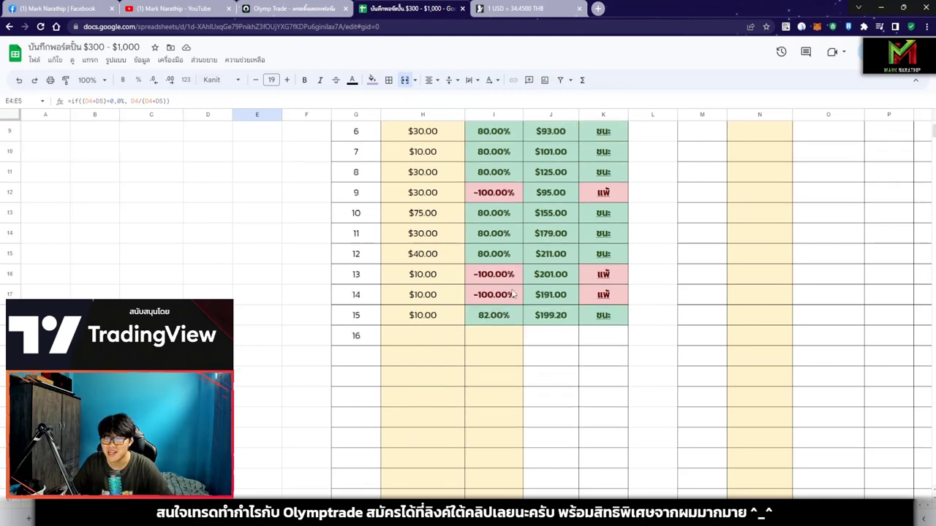
pyautogui.click(501, 296)
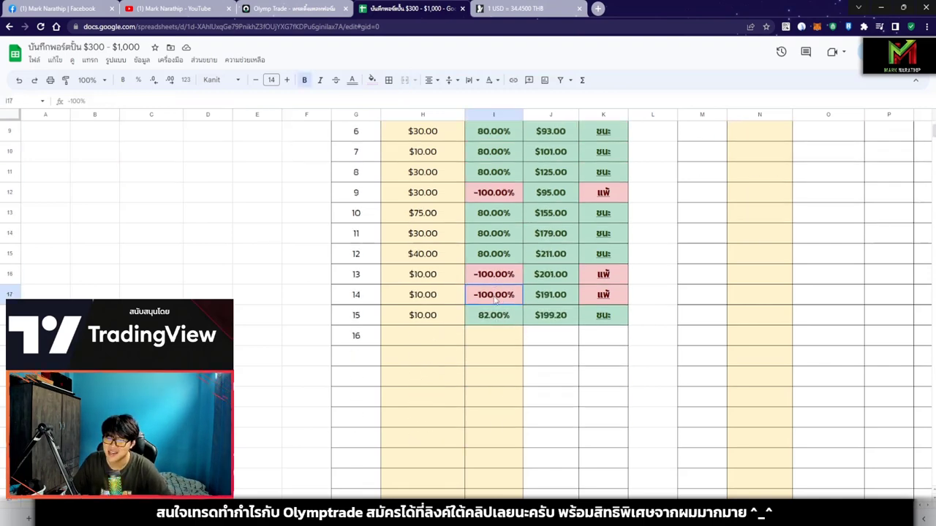
pyautogui.click(488, 345)
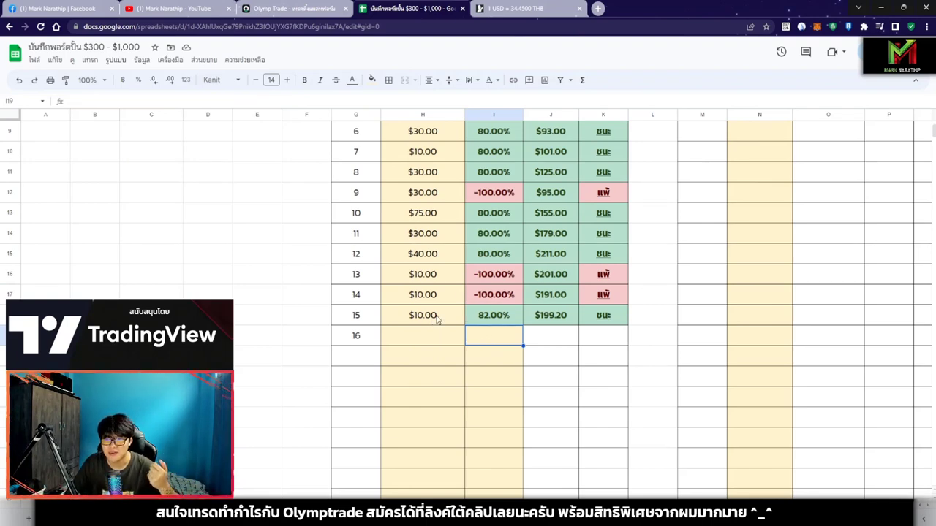
pyautogui.scroll(2, 490, 310)
pyautogui.scroll(2, 537, 365)
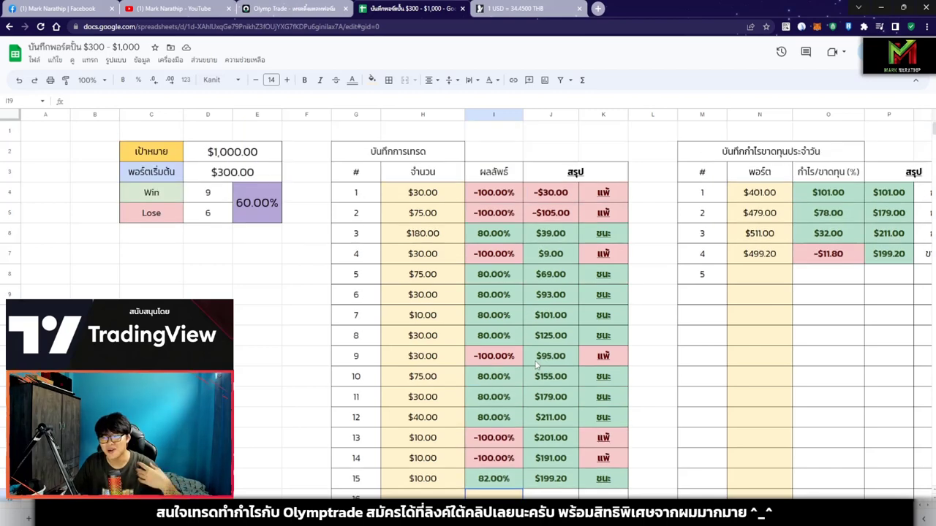
pyautogui.scroll(-1, 532, 370)
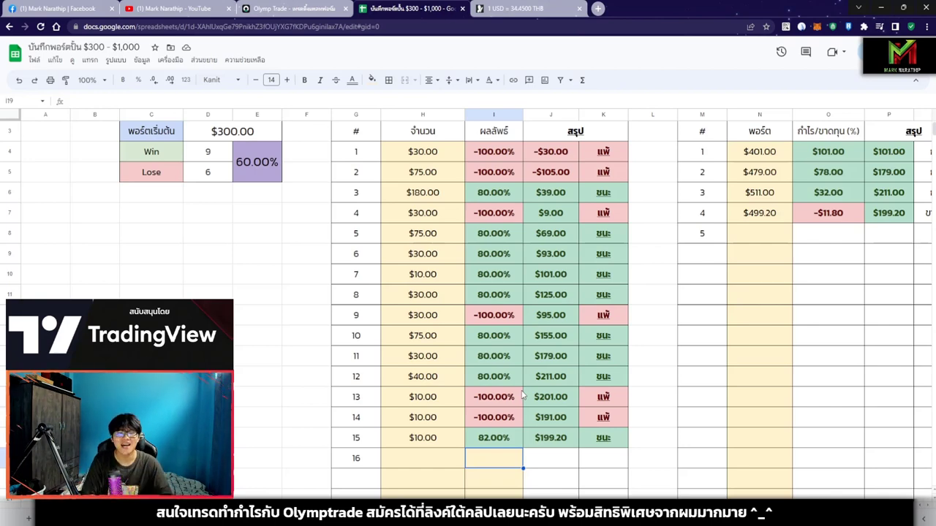
pyautogui.scroll(1, 524, 394)
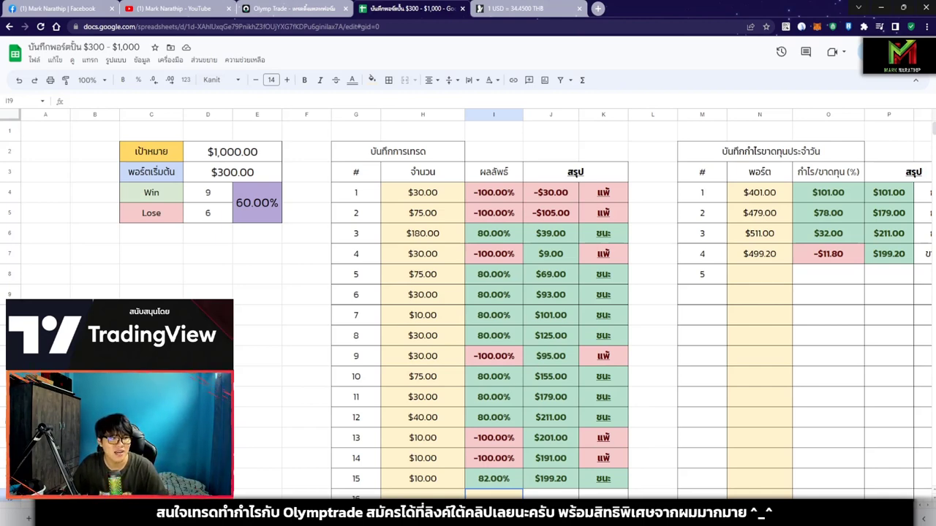
pyautogui.hotkey('alt', 'Tab')
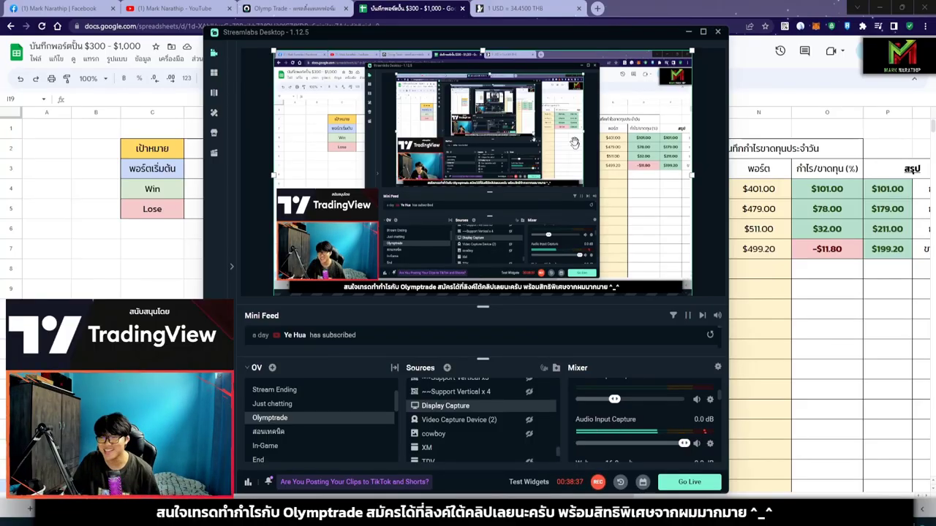
pyautogui.click(688, 31)
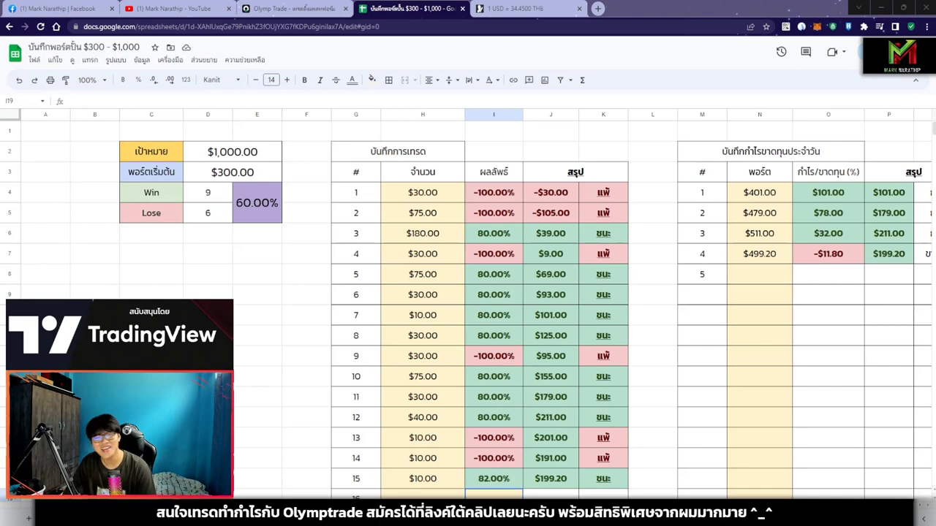
pyautogui.click(251, 324)
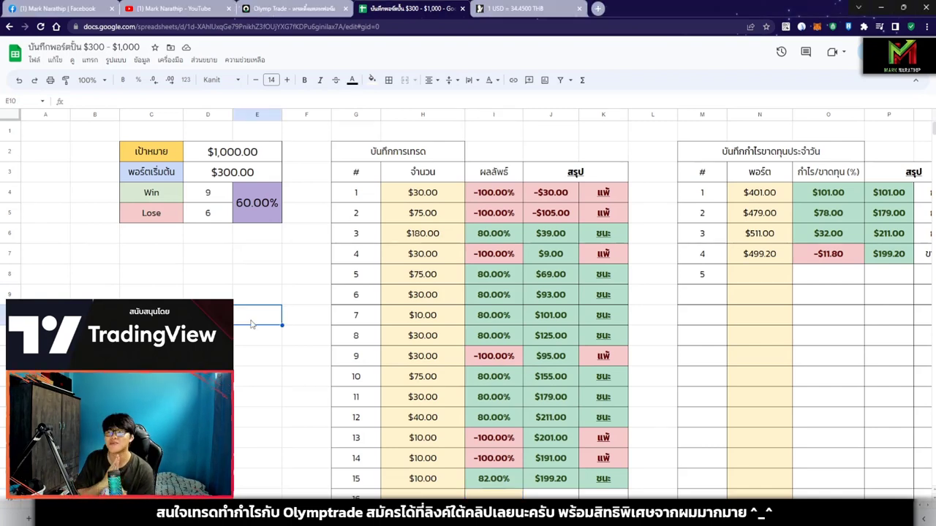